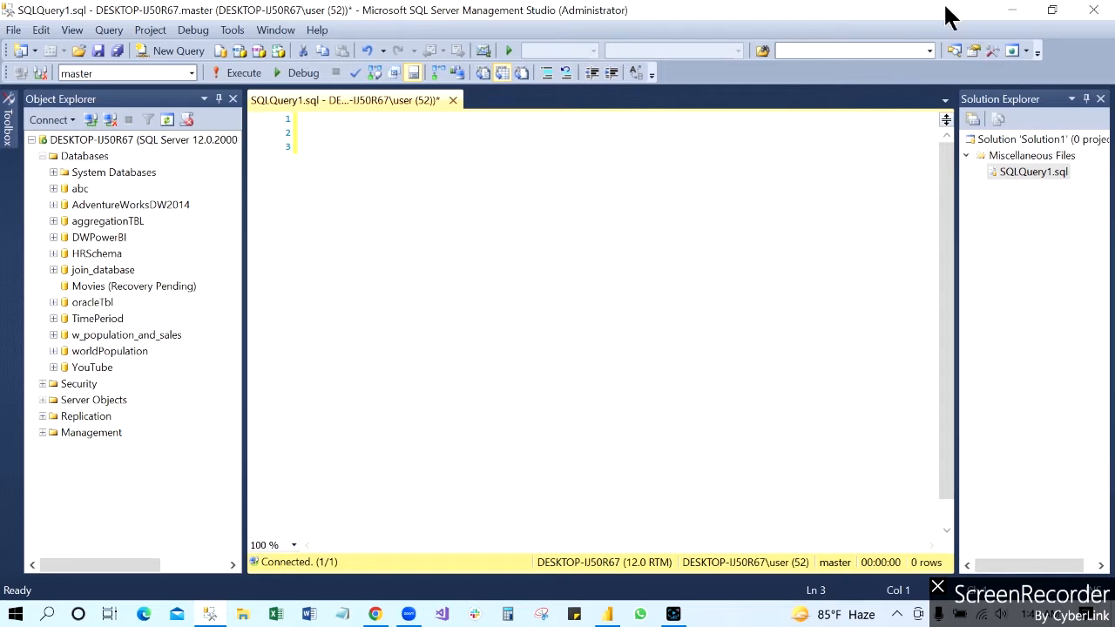
Step: Write and execute the query "Create database DataWarehouse" in the open query window
{"action": "left_click_drag", "start_coordinate": [946, 6], "coordinate": [973, 55]}
{"action": "left_click", "coordinate": [1030, 50]}
{"action": "type", "text": "Create database D"}
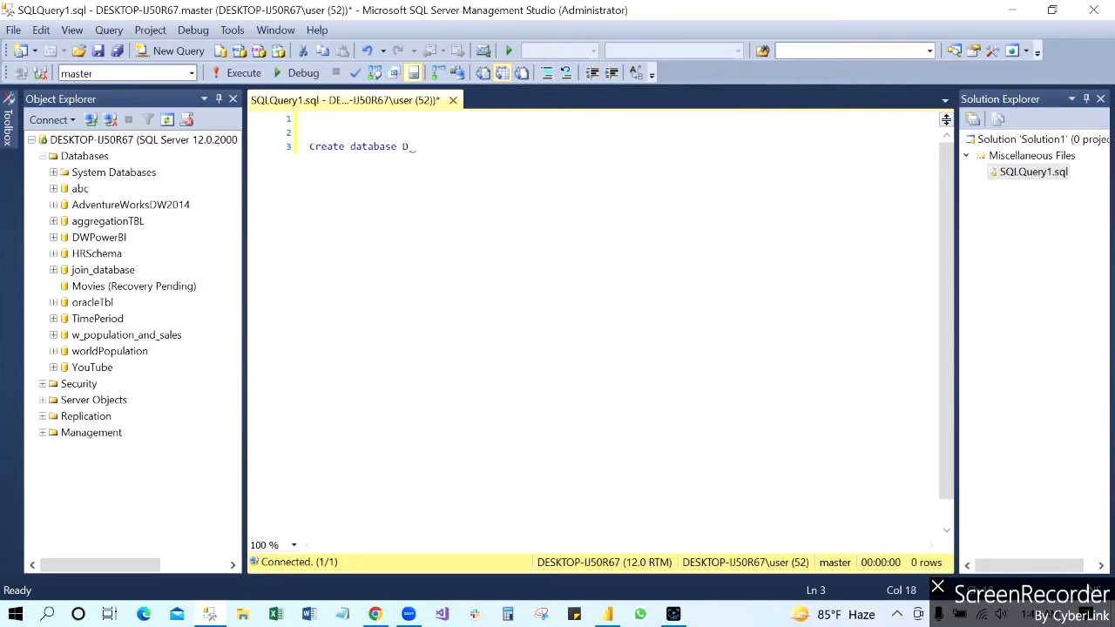
{"action": "type", "text": "ataWarehouse"}
{"action": "left_click", "coordinate": [237, 72]}
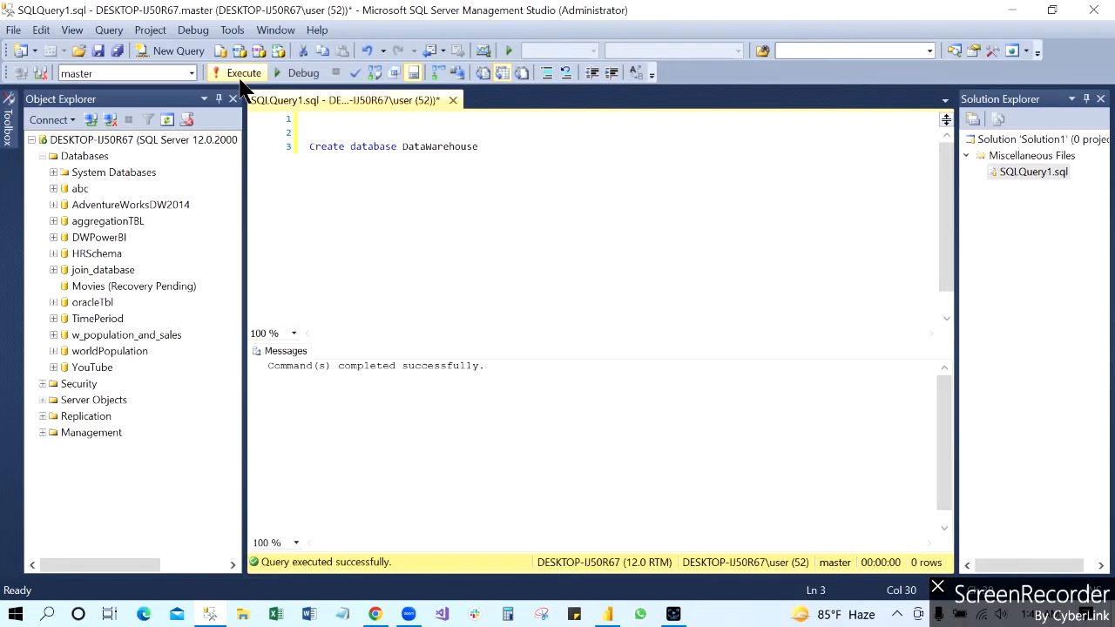
Step: Refresh the server's Databases list and expand the DataWarehouse database down to the contents of its Tables folder
{"action": "left_click", "coordinate": [93, 157]}
{"action": "right_click", "coordinate": [93, 158]}
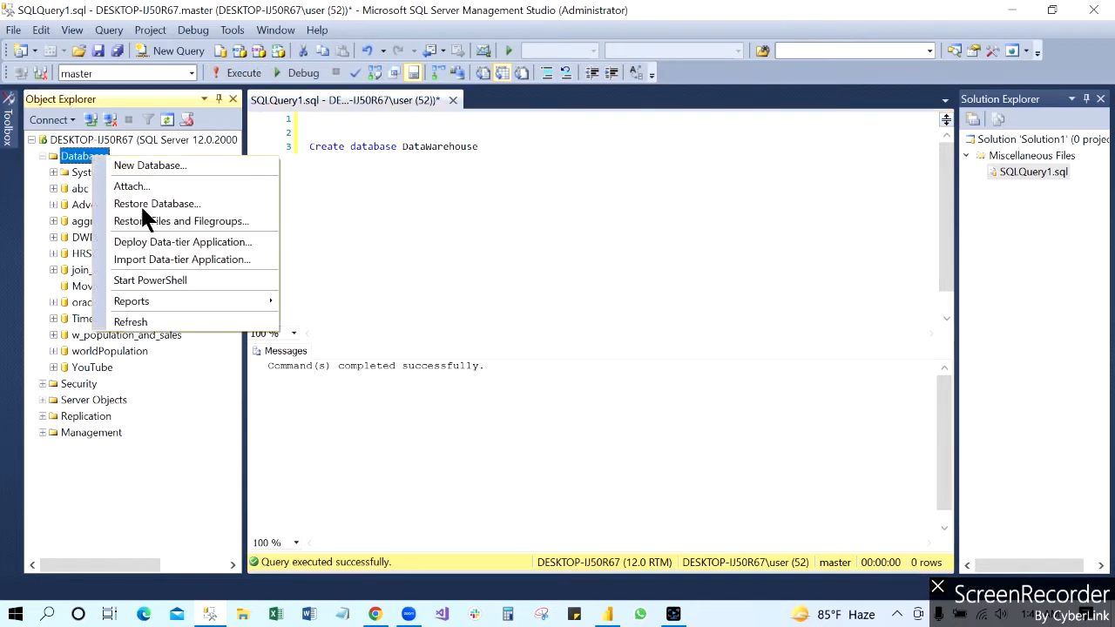
{"action": "left_click", "coordinate": [157, 322]}
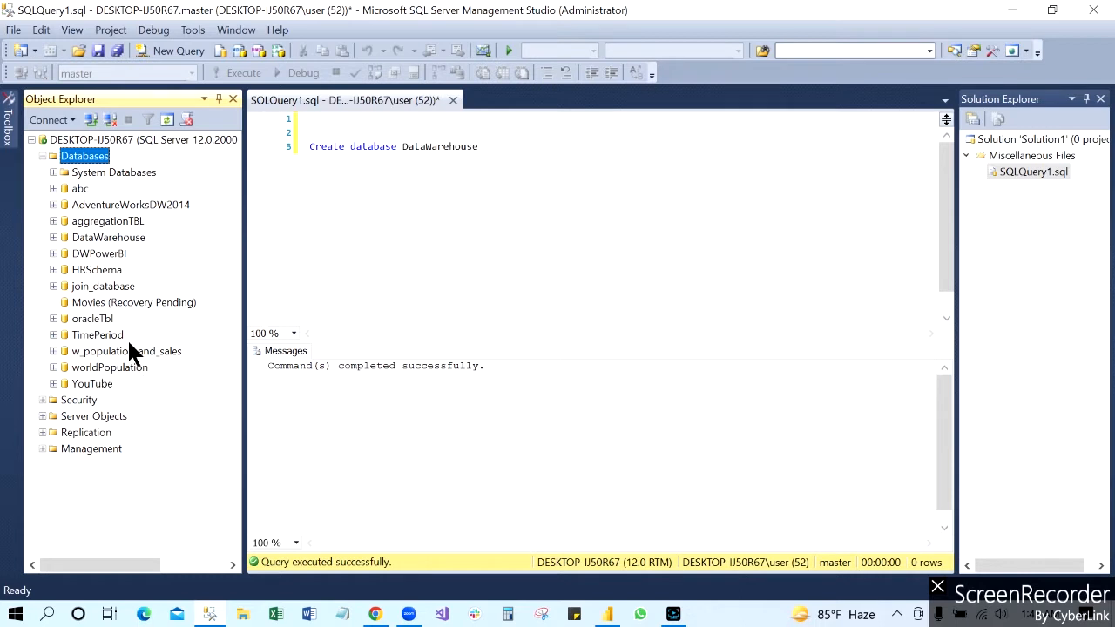
{"action": "left_click", "coordinate": [120, 237]}
{"action": "left_click", "coordinate": [53, 237]}
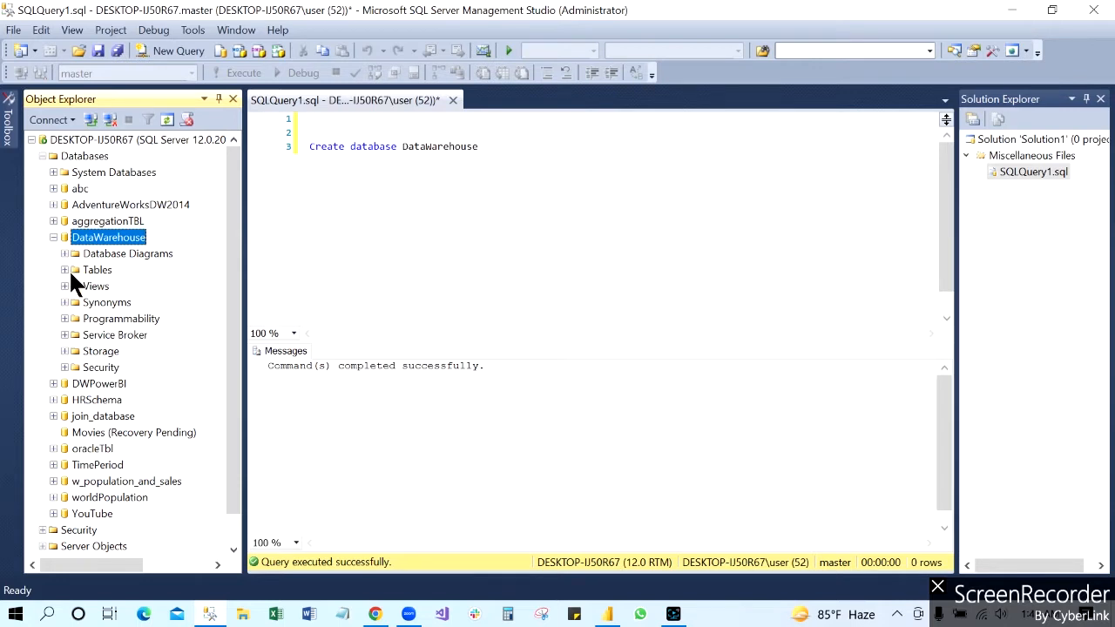
{"action": "left_click", "coordinate": [64, 270]}
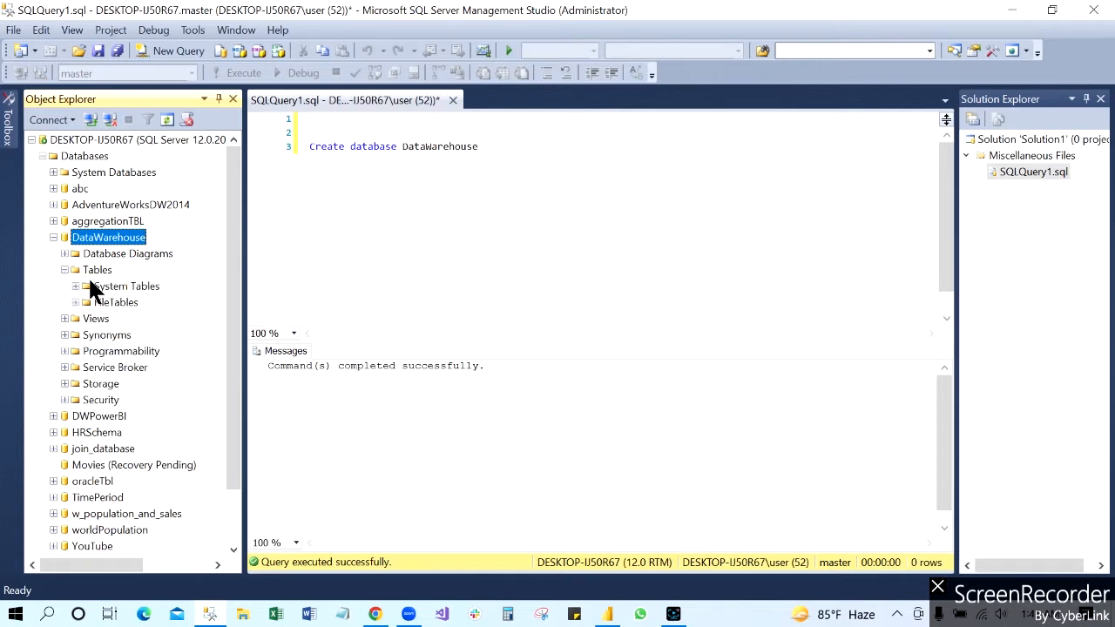
{"action": "left_click", "coordinate": [479, 147]}
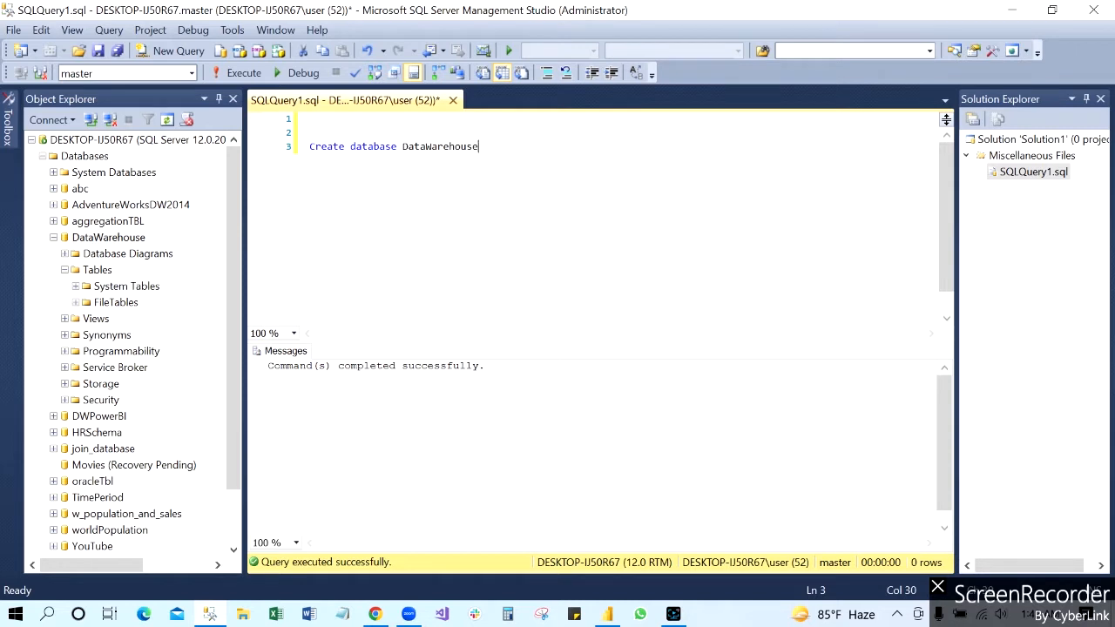
{"action": "left_click", "coordinate": [110, 237]}
{"action": "key", "text": "F2"}
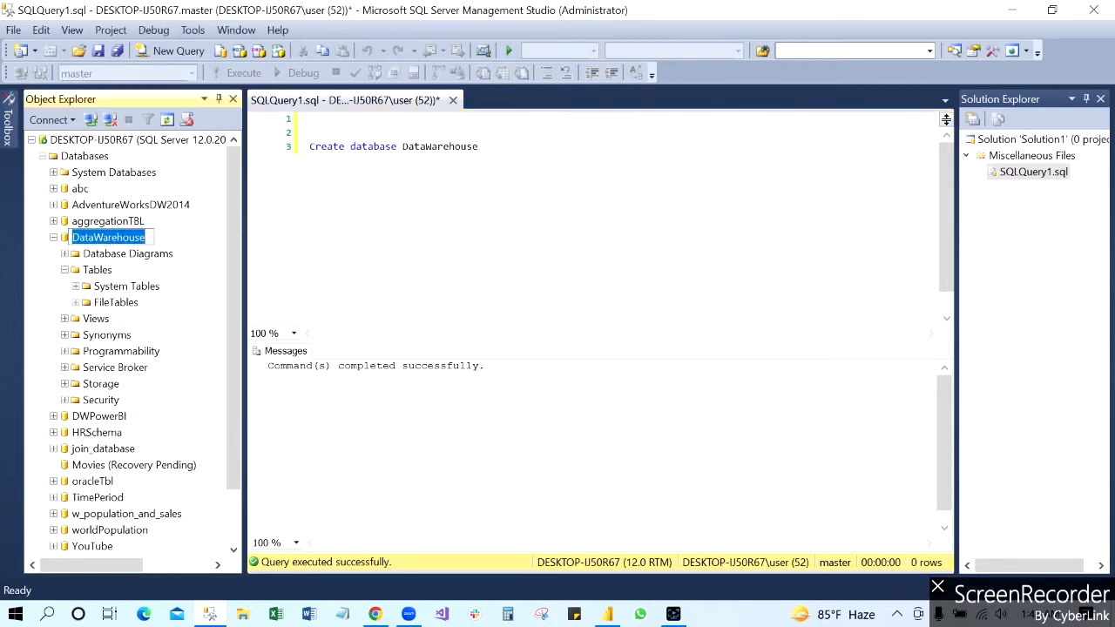
{"action": "left_click", "coordinate": [342, 217]}
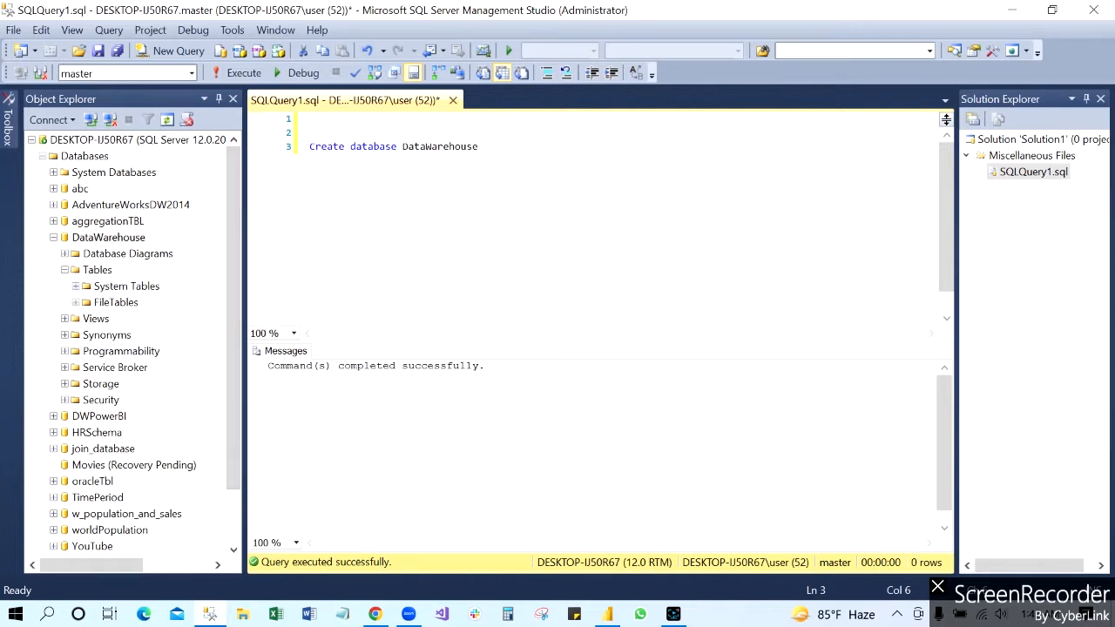
Step: Examine the AdventureWorks sales workbooks for 2015, 2016 and 2017 in the desktop folder Power BI\sales_xls_csv\sales_xls, and return to SQL Server Management Studio
{"action": "left_click", "coordinate": [1012, 10]}
{"action": "double_click", "coordinate": [105, 288]}
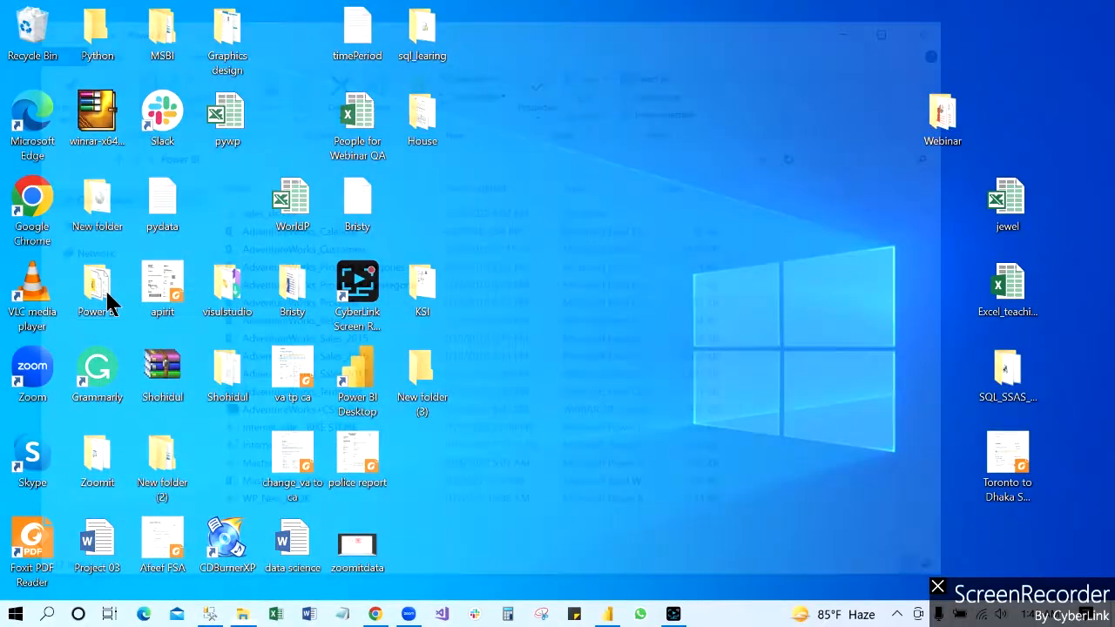
{"action": "double_click", "coordinate": [254, 212]}
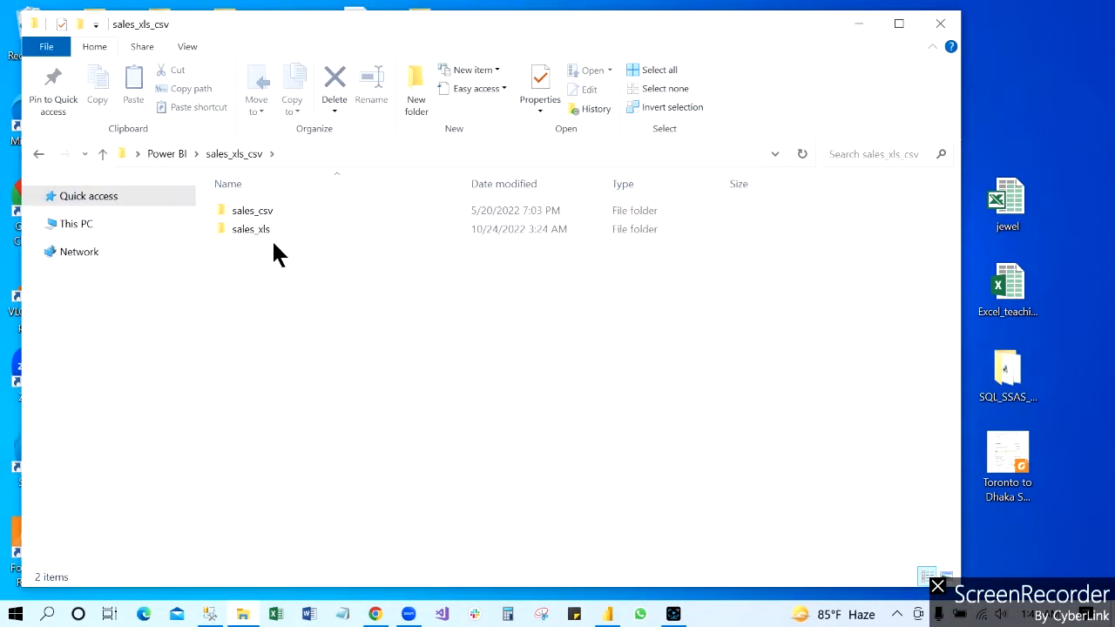
{"action": "double_click", "coordinate": [251, 229]}
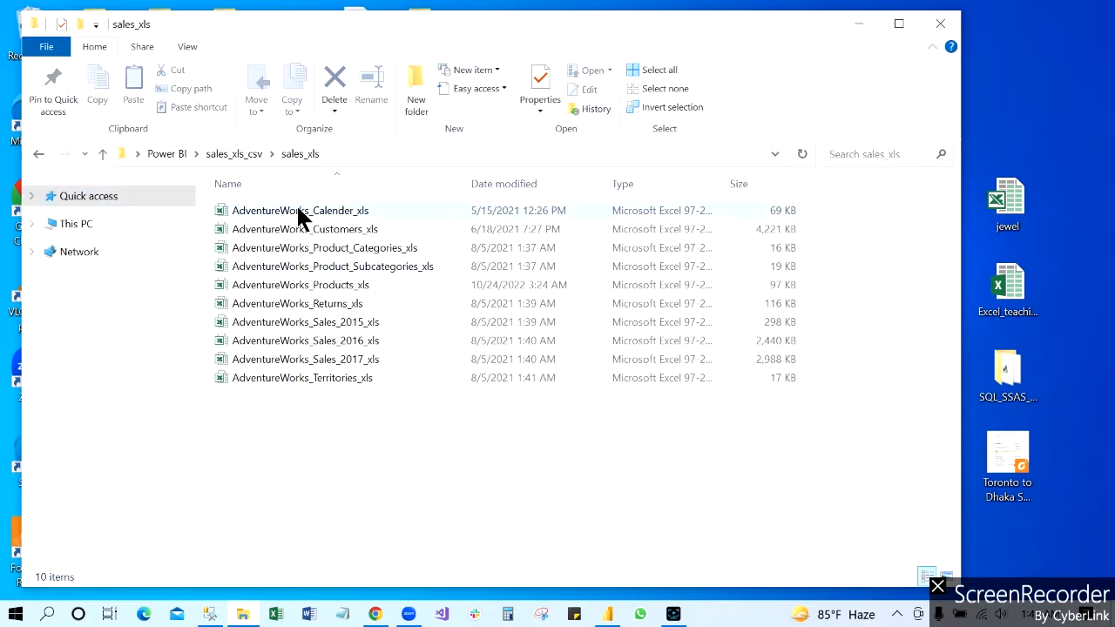
{"action": "left_click", "coordinate": [316, 323]}
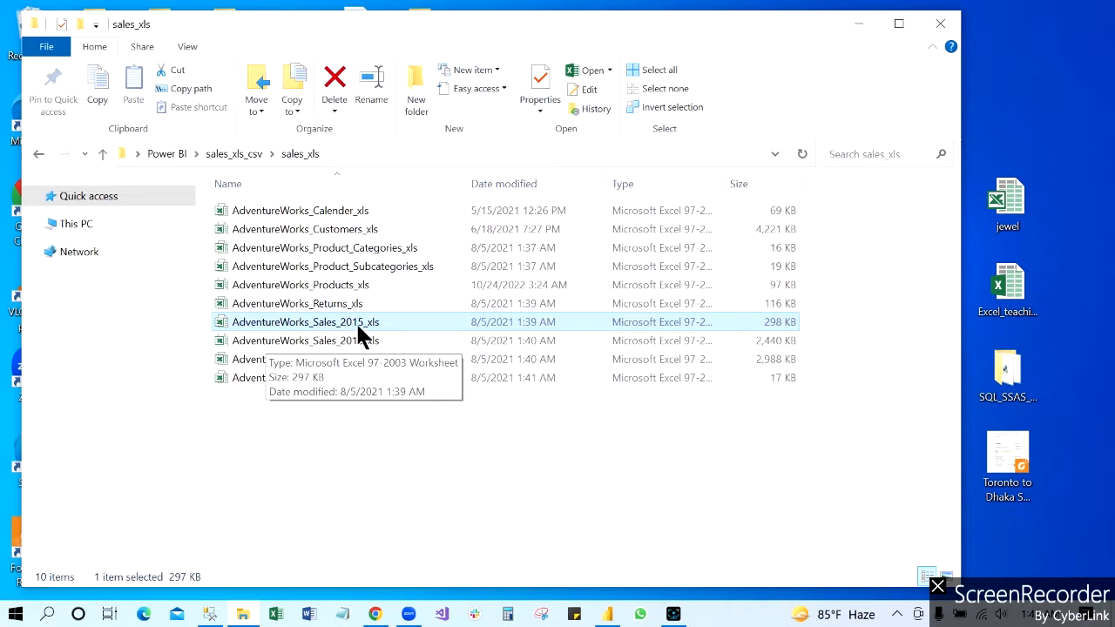
{"action": "left_click", "coordinate": [302, 340]}
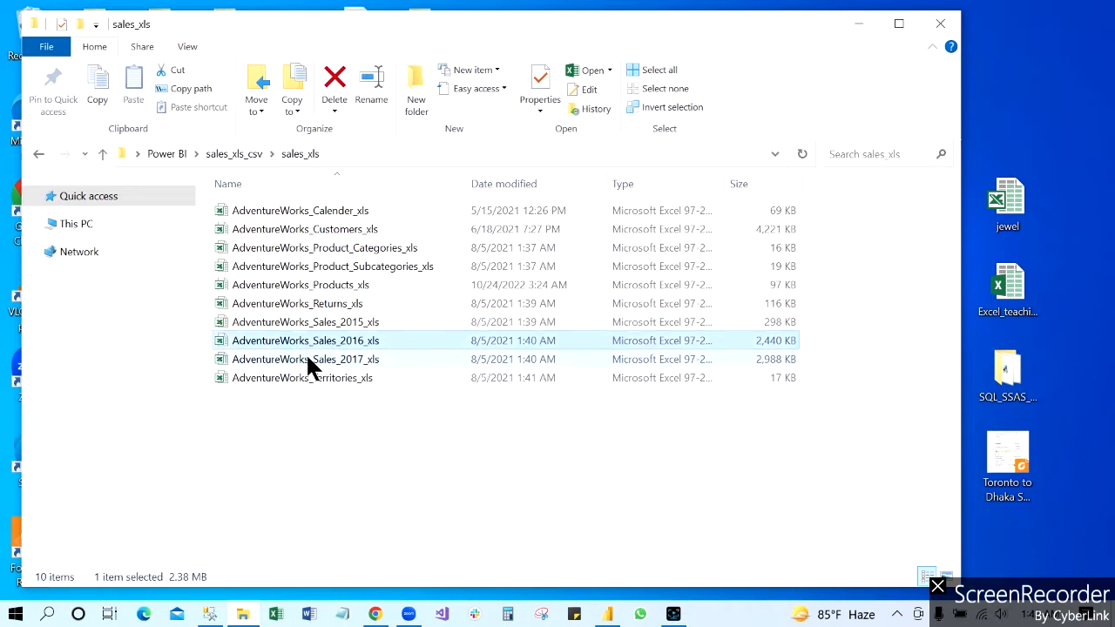
{"action": "left_click", "coordinate": [314, 360]}
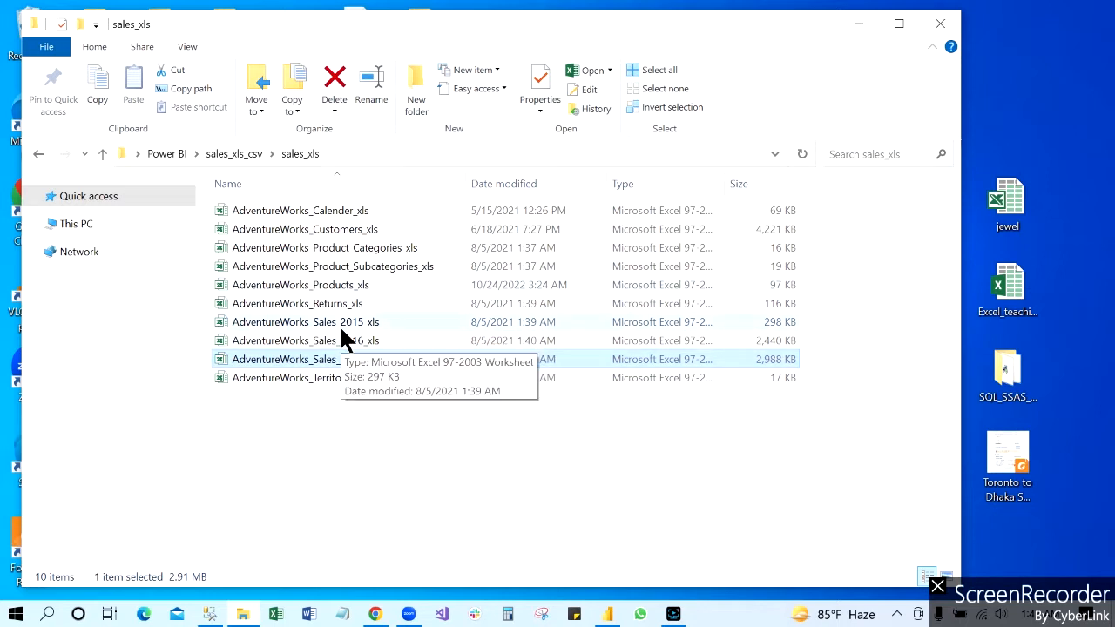
{"action": "left_click", "coordinate": [855, 26]}
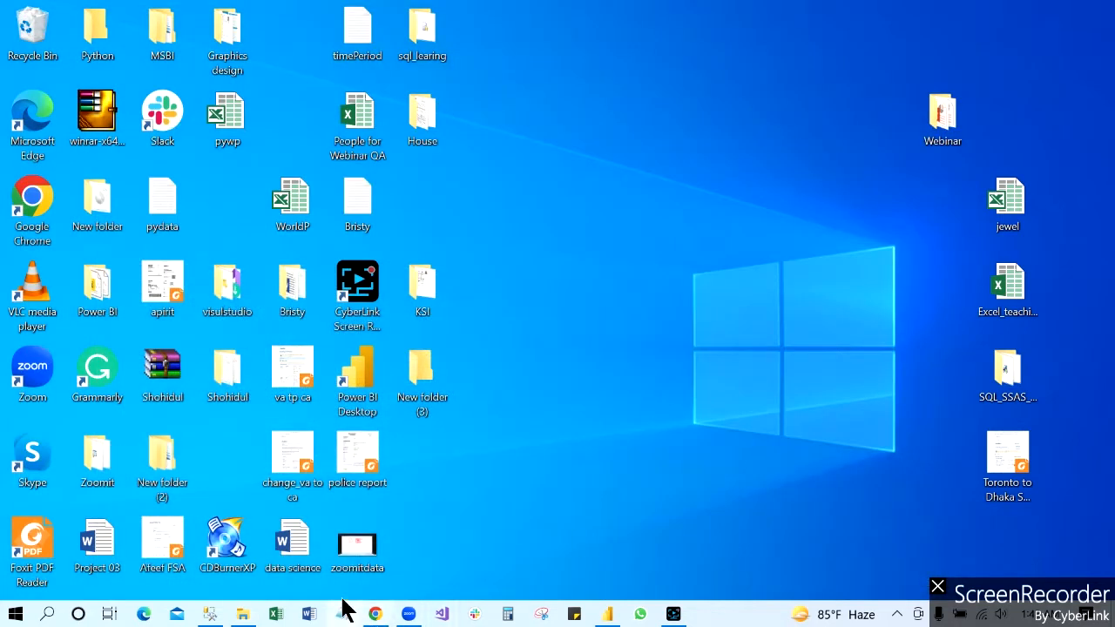
{"action": "left_click", "coordinate": [212, 614]}
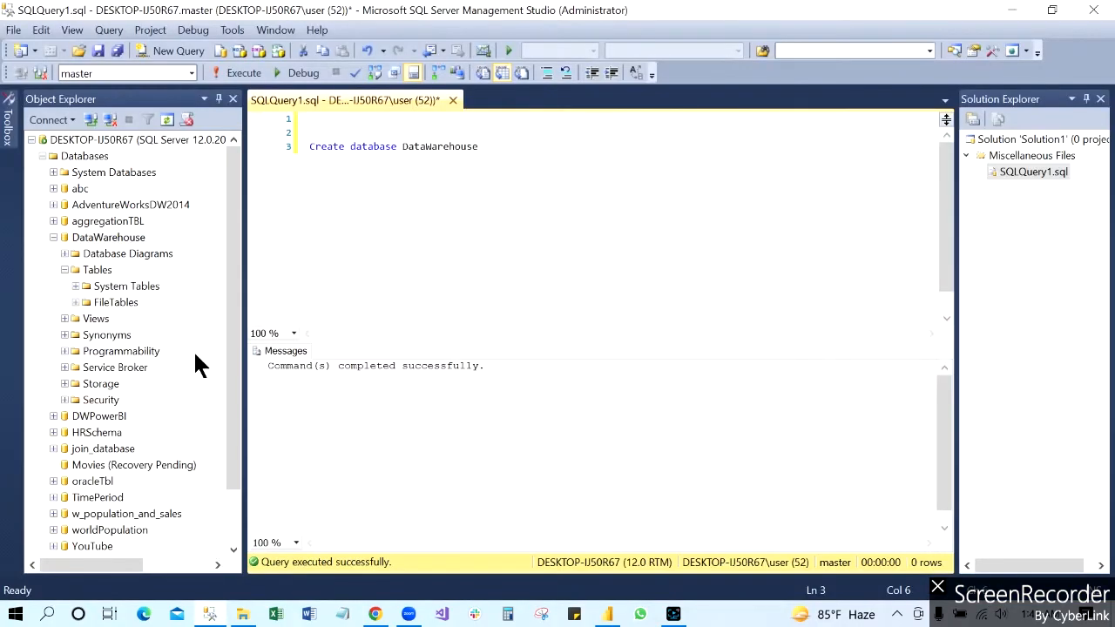
{"action": "left_click", "coordinate": [109, 238]}
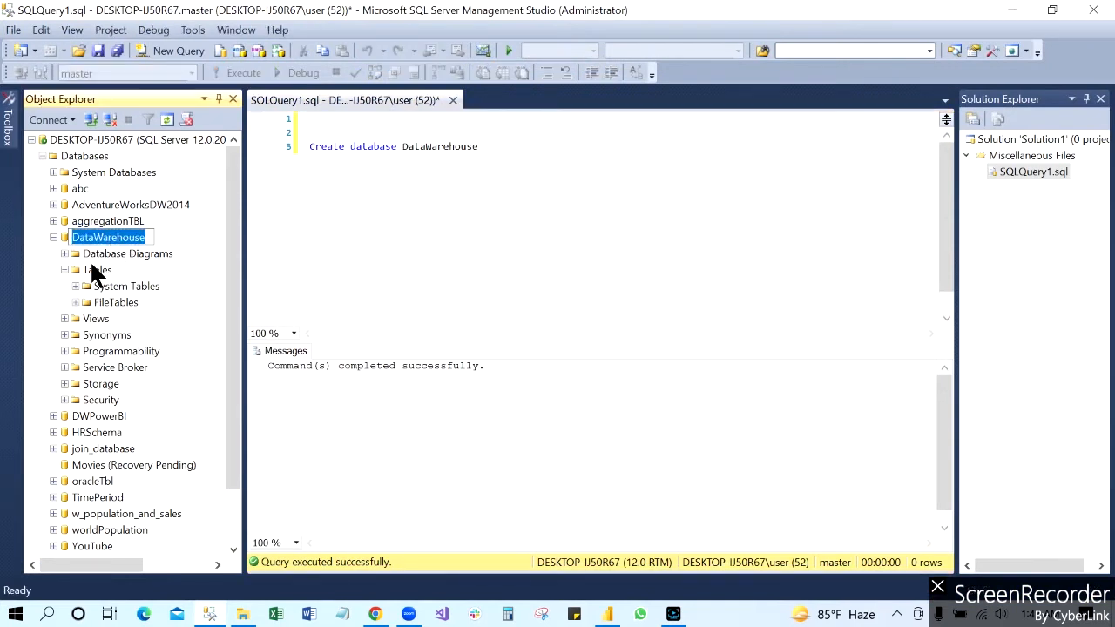
{"action": "left_click", "coordinate": [94, 271]}
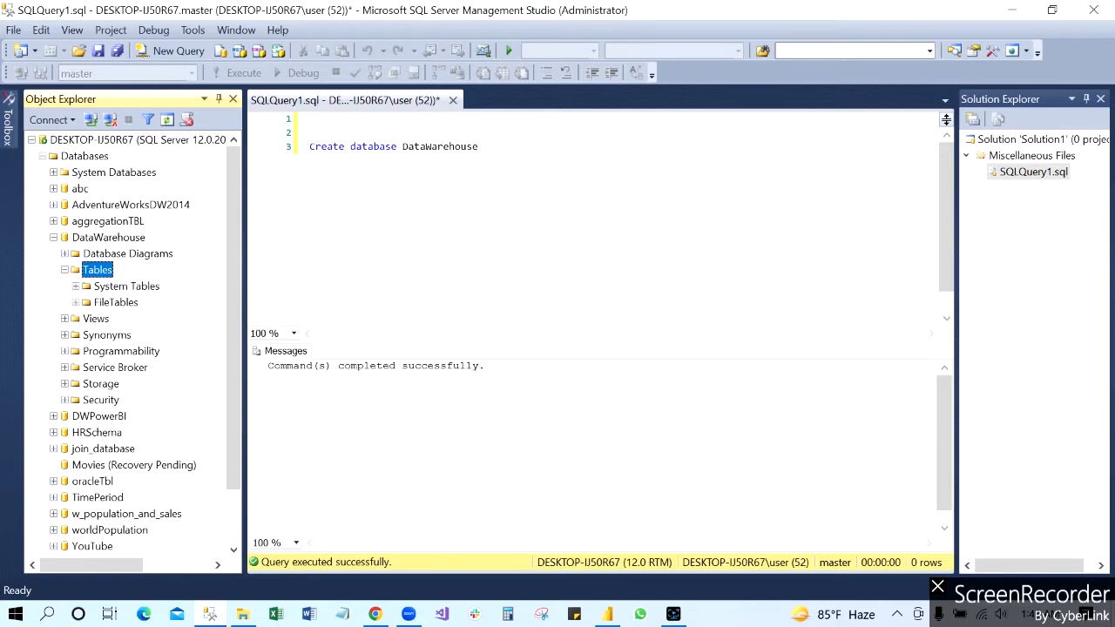
{"action": "left_click", "coordinate": [481, 147]}
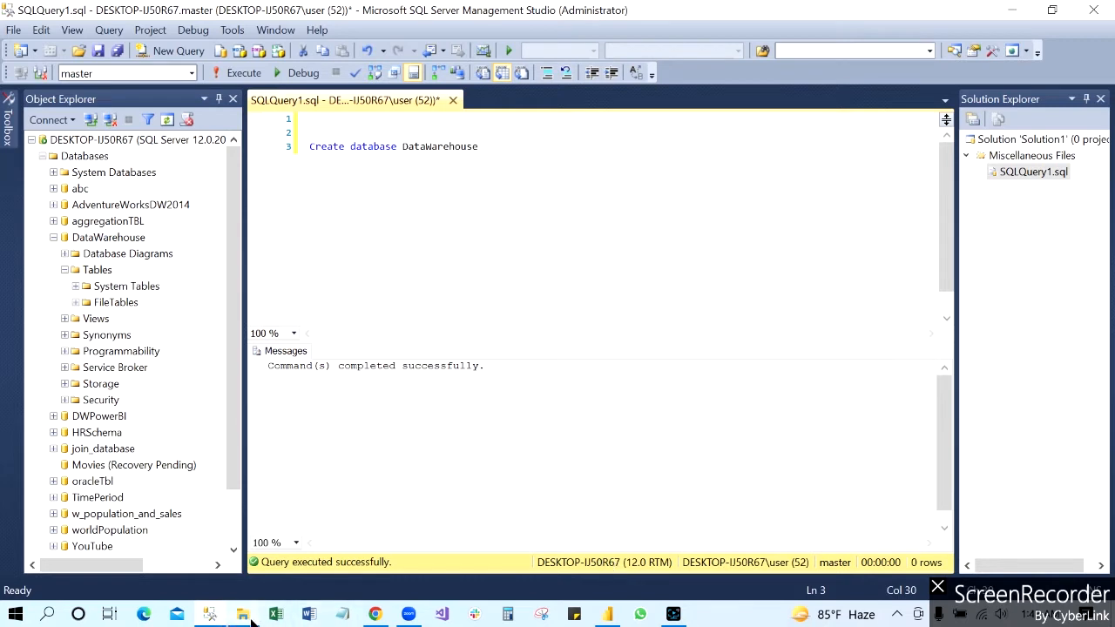
Step: Switch to Visual Studio and start a new project from the Business Intelligence Integration Services templates
{"action": "left_click", "coordinate": [443, 614]}
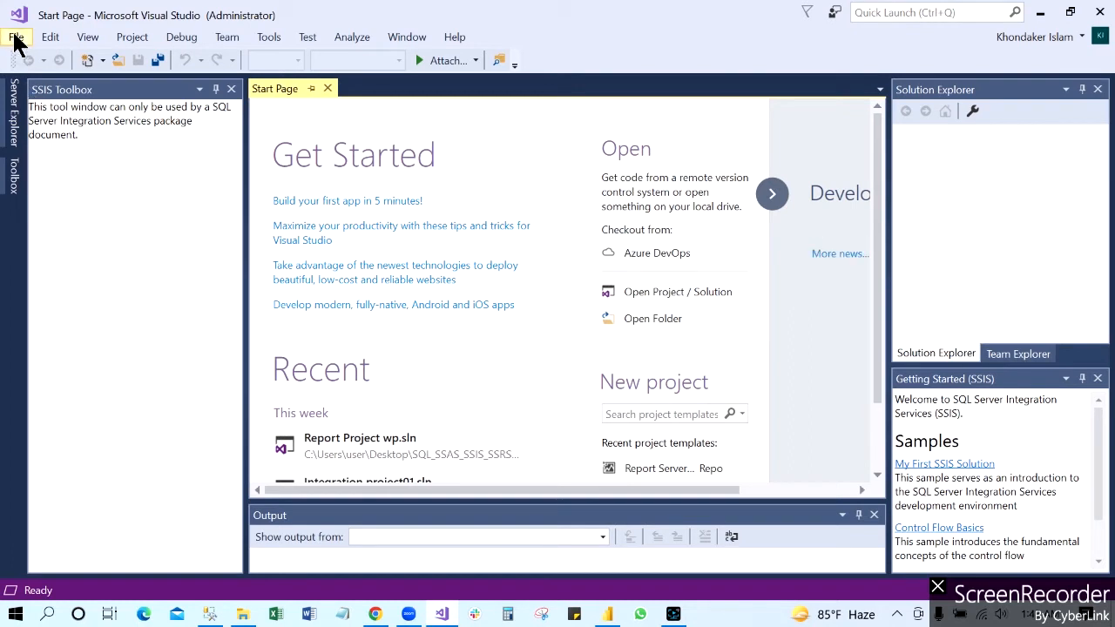
{"action": "left_click", "coordinate": [18, 39]}
{"action": "key", "text": "Escape"}
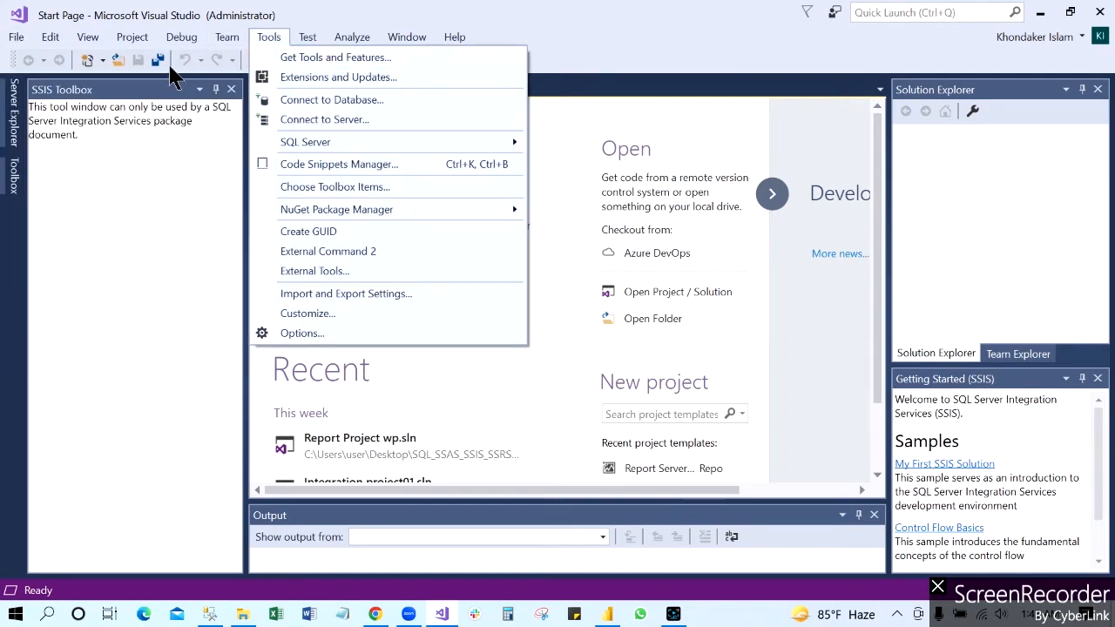
{"action": "mouse_move", "coordinate": [12, 40]}
{"action": "mouse_move", "coordinate": [249, 65]}
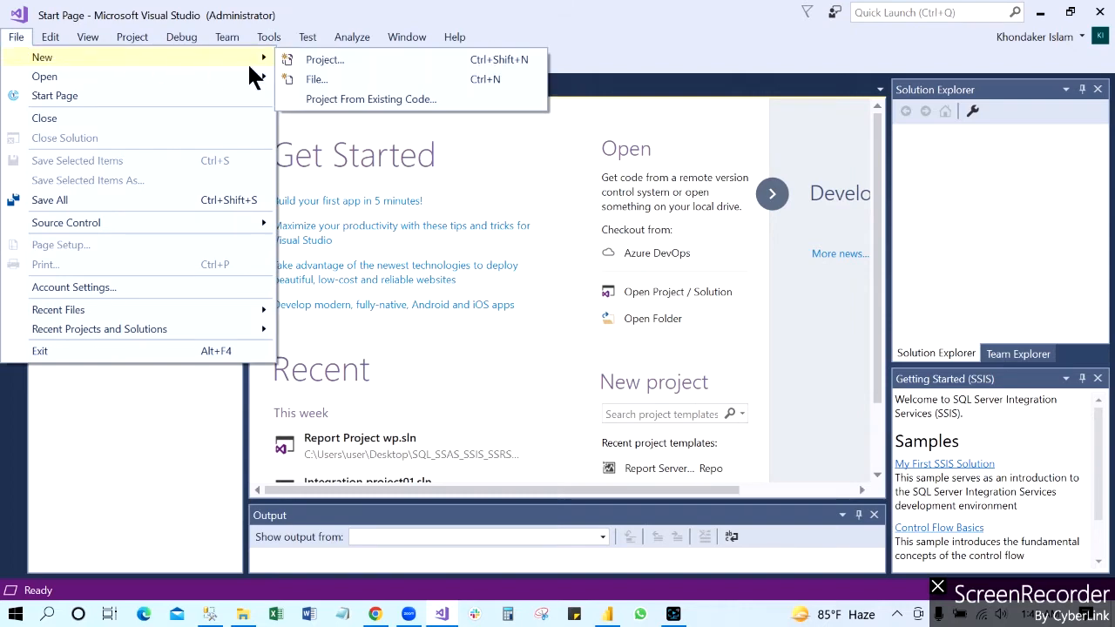
{"action": "left_click", "coordinate": [322, 60]}
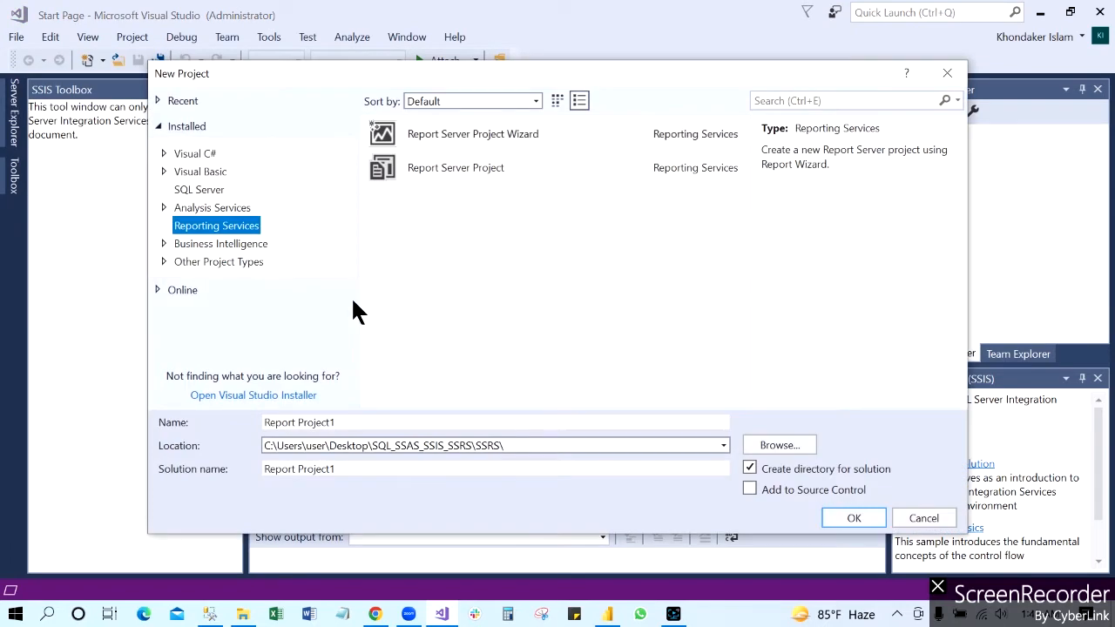
{"action": "left_click", "coordinate": [164, 245]}
{"action": "left_click", "coordinate": [228, 261]}
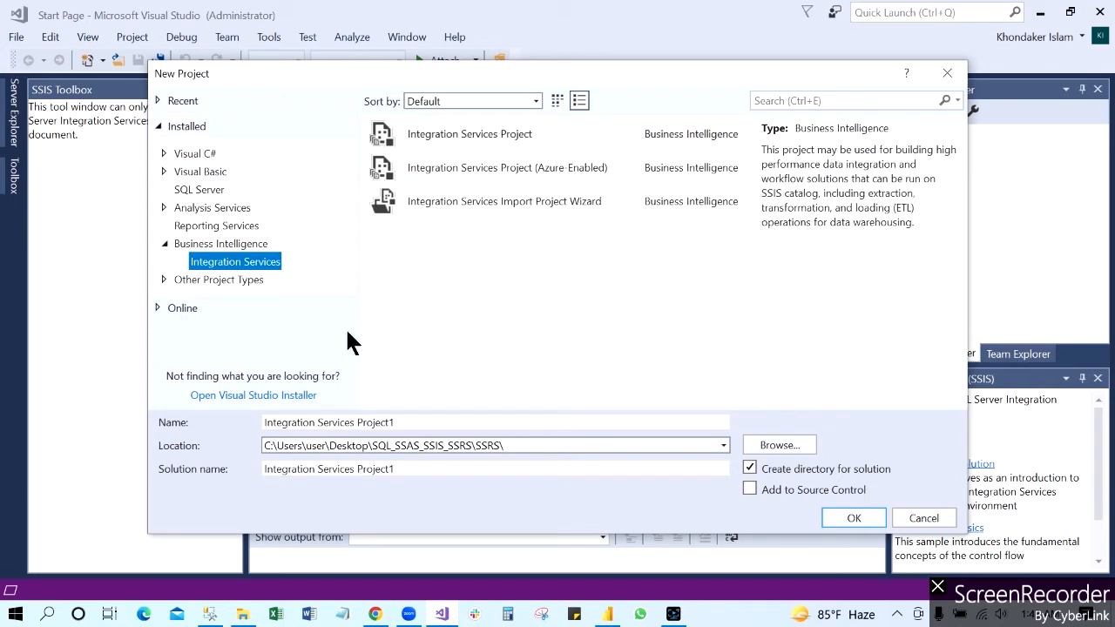
Step: Set the new project's location to the SSIS folder inside SQL_SSAS_SSIS_SSRS on the Desktop
{"action": "left_click", "coordinate": [520, 446]}
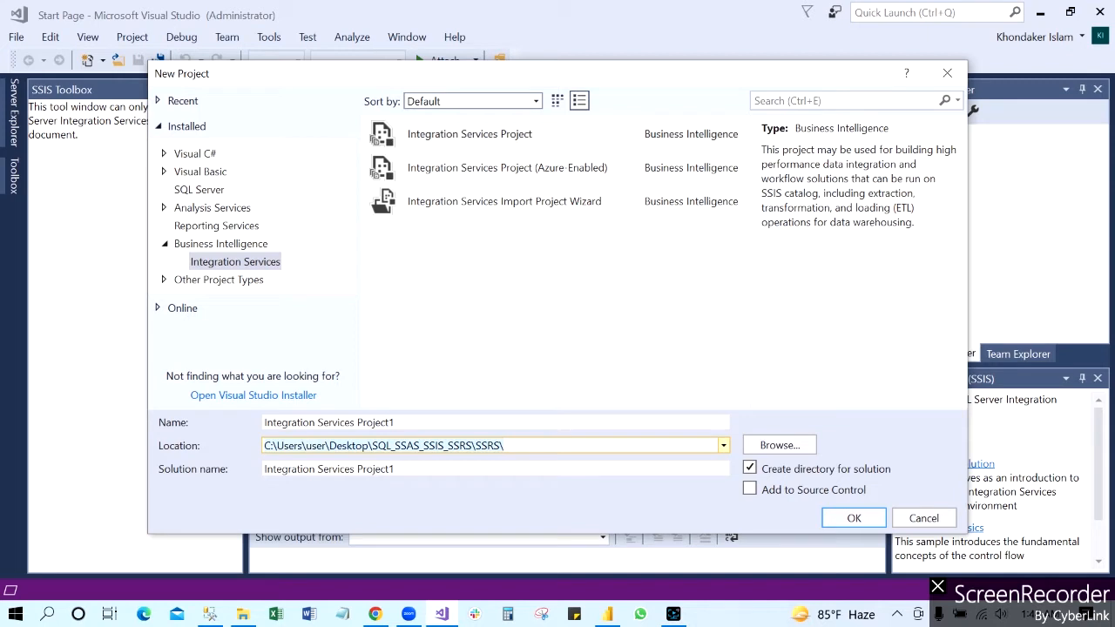
{"action": "left_click", "coordinate": [780, 446]}
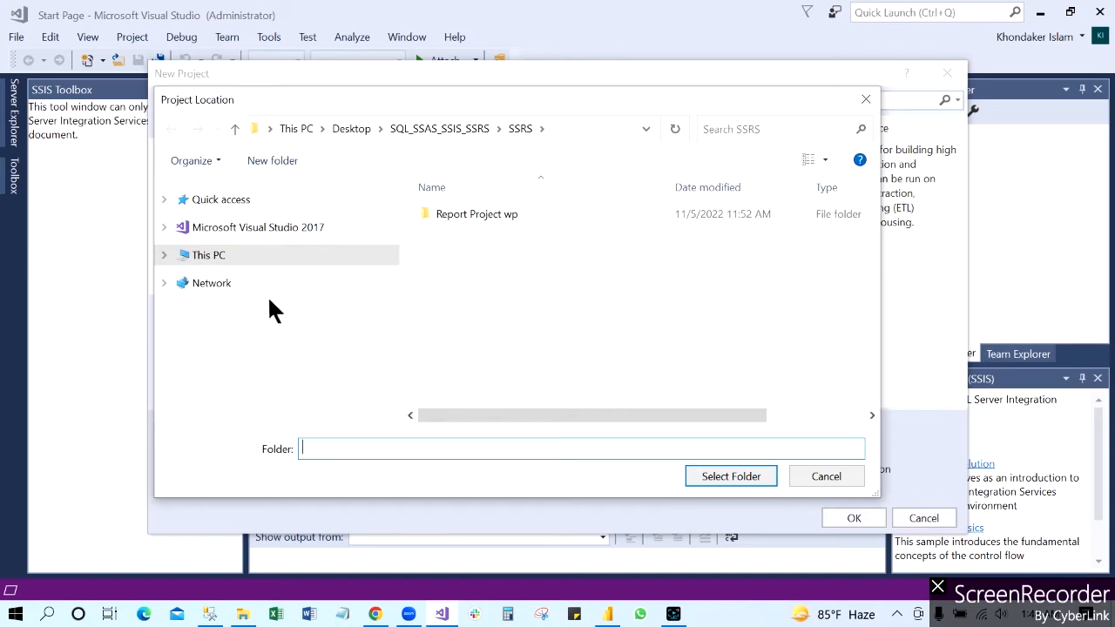
{"action": "left_click", "coordinate": [164, 254]}
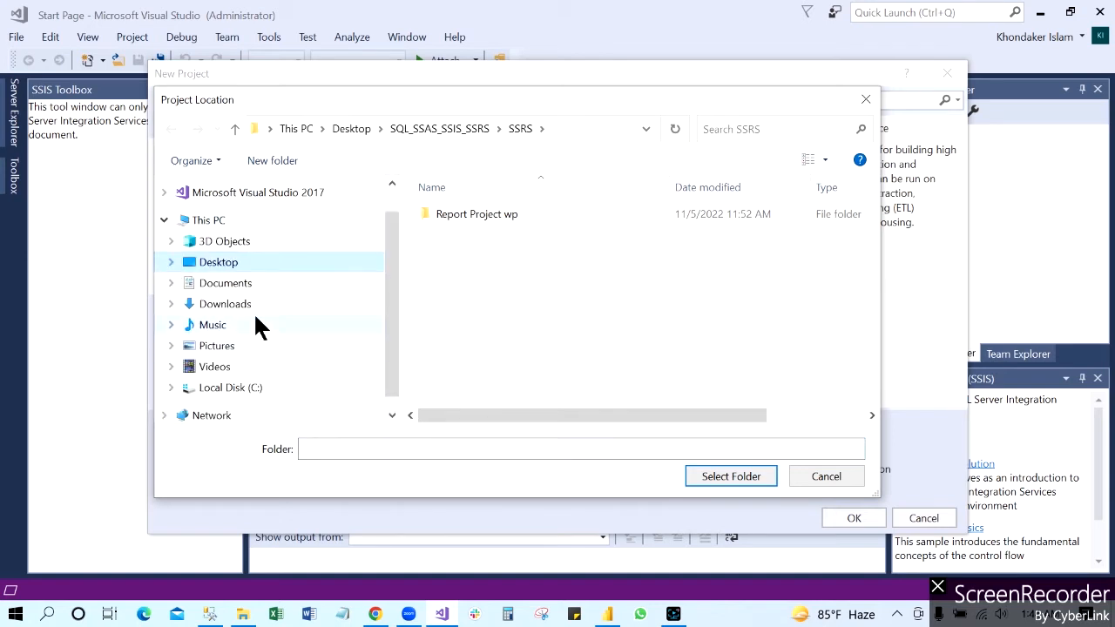
{"action": "left_click", "coordinate": [223, 261]}
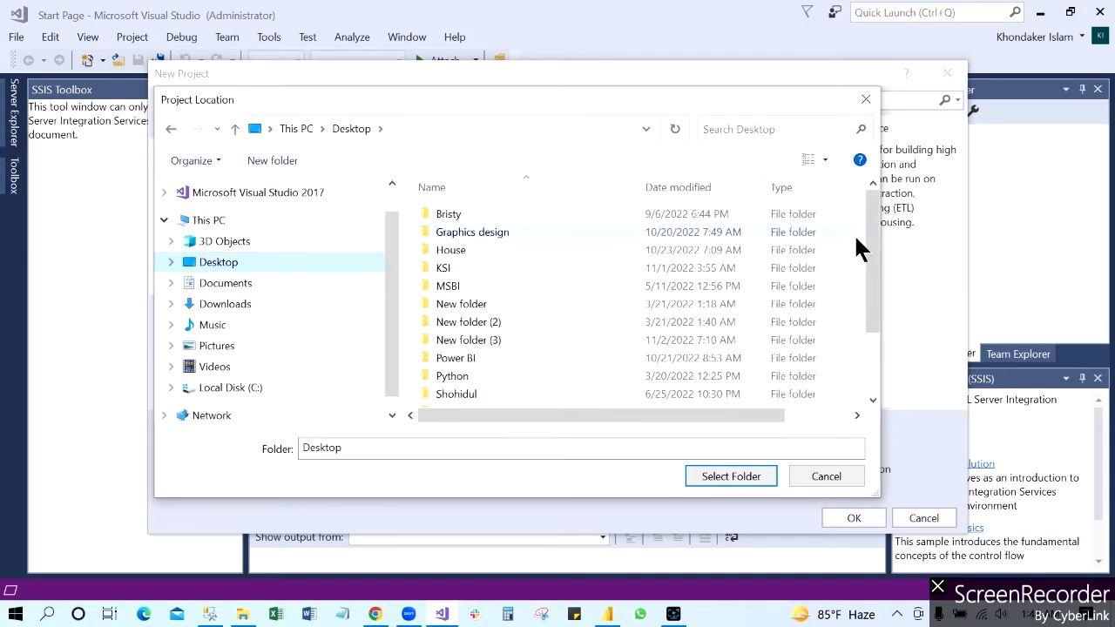
{"action": "scroll", "coordinate": [873, 229], "scroll_direction": "down", "scroll_amount": 2}
{"action": "left_click", "coordinate": [516, 342]}
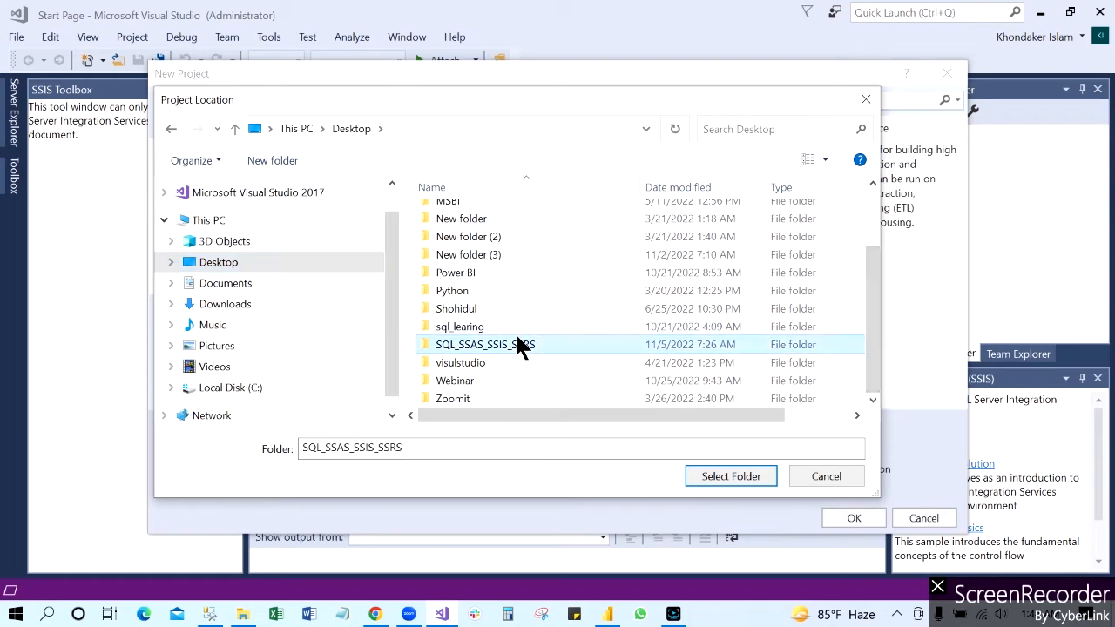
{"action": "double_click", "coordinate": [517, 344]}
{"action": "double_click", "coordinate": [465, 232]}
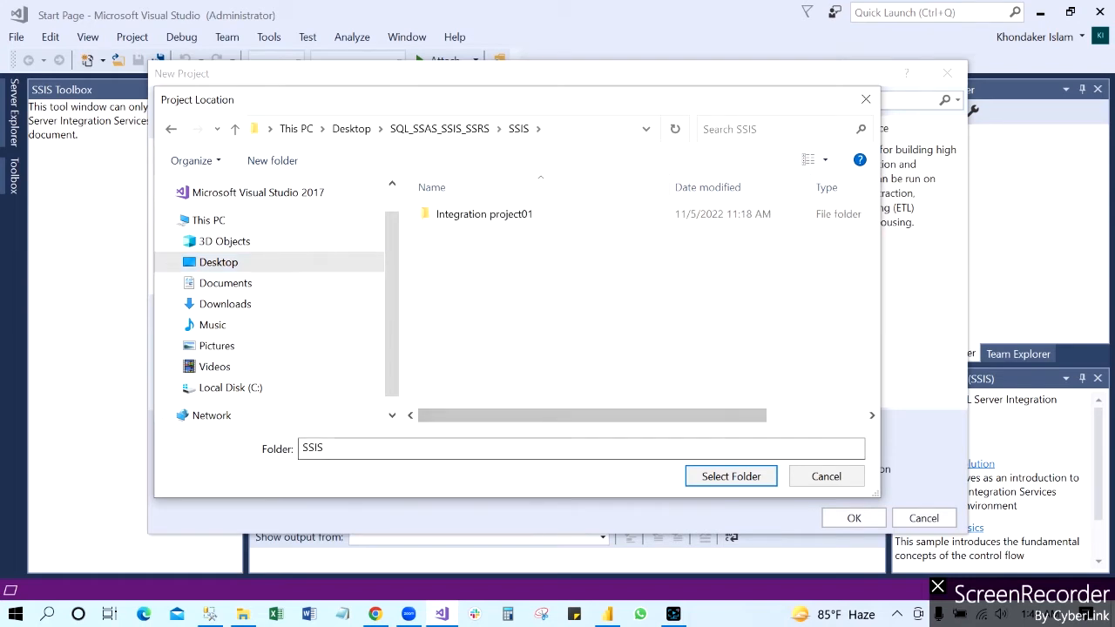
{"action": "left_click", "coordinate": [746, 476]}
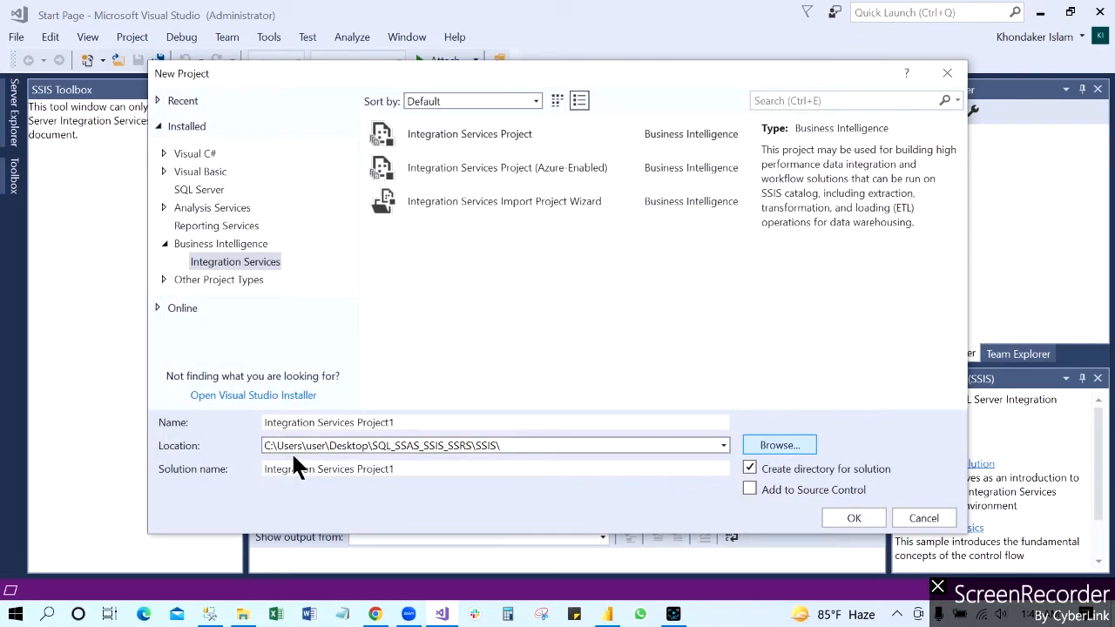
Step: Name the Integration Services project "combine Sales data" and create it
{"action": "left_click", "coordinate": [357, 422]}
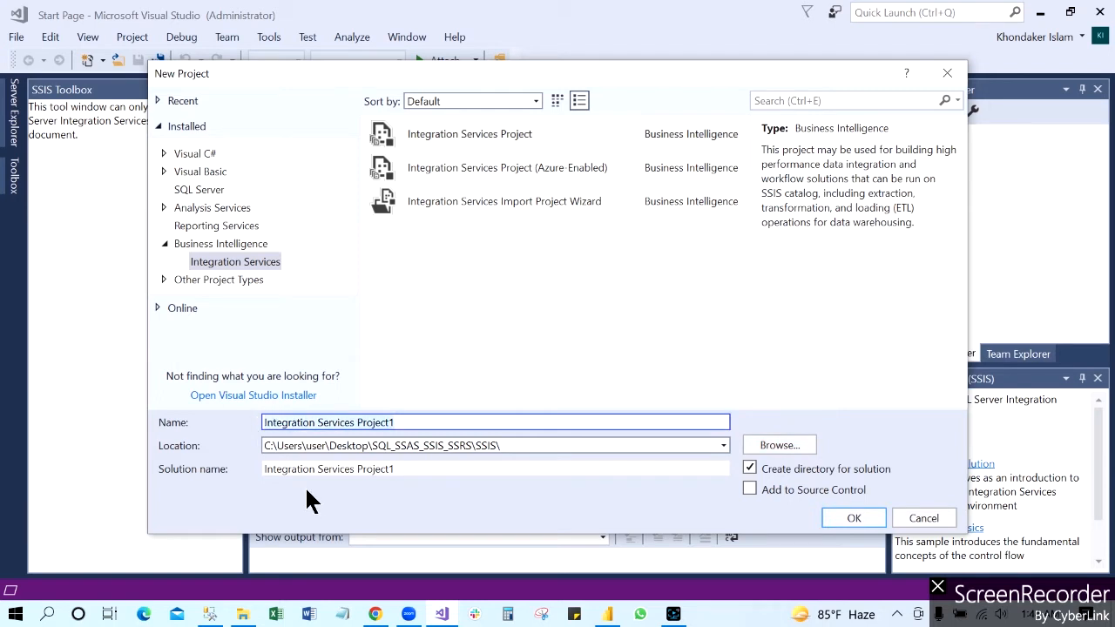
{"action": "key", "text": "ctrl+a"}
{"action": "type", "text": "combin"}
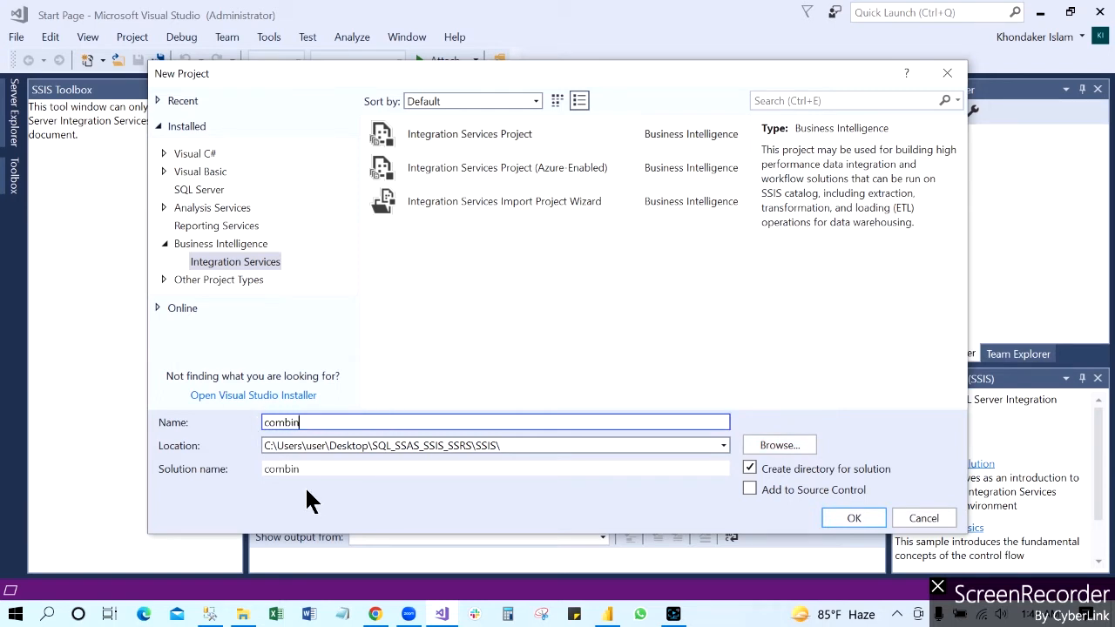
{"action": "type", "text": "e Sale"}
{"action": "type", "text": "s data"}
{"action": "left_click", "coordinate": [854, 518]}
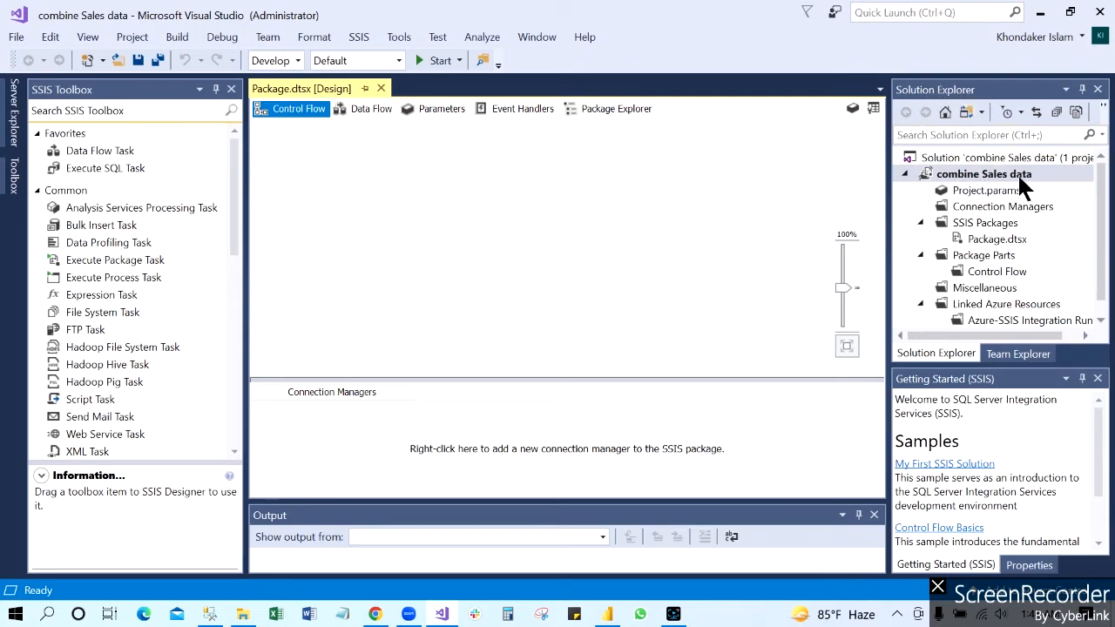
Step: Rename the default package in the combine Sales data project to salesdata.dtsx
{"action": "left_click", "coordinate": [991, 240]}
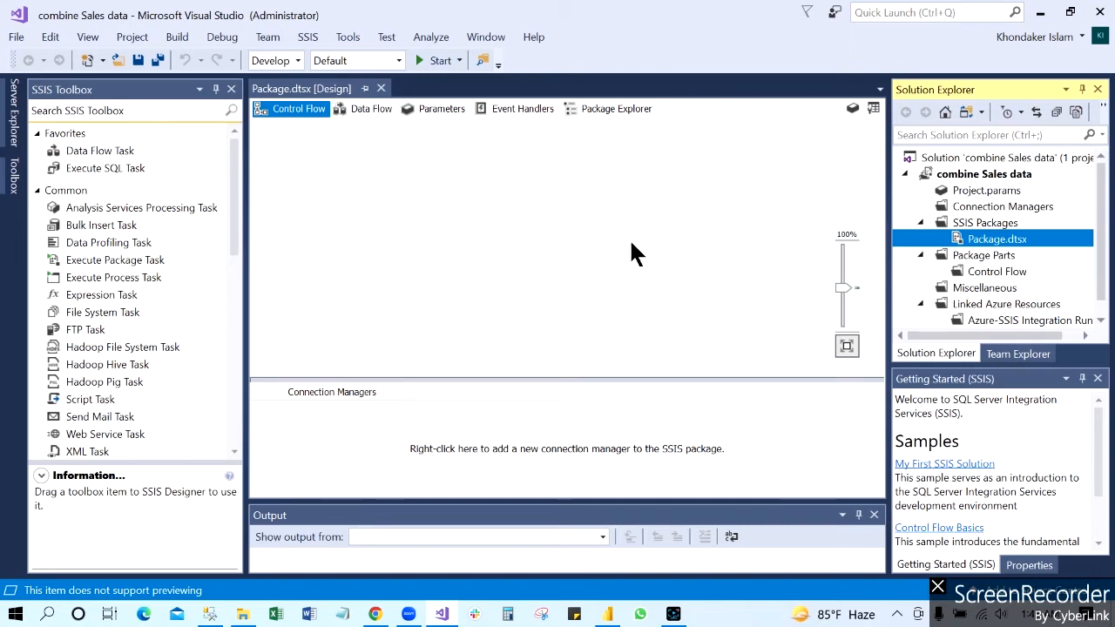
{"action": "left_click", "coordinate": [996, 241]}
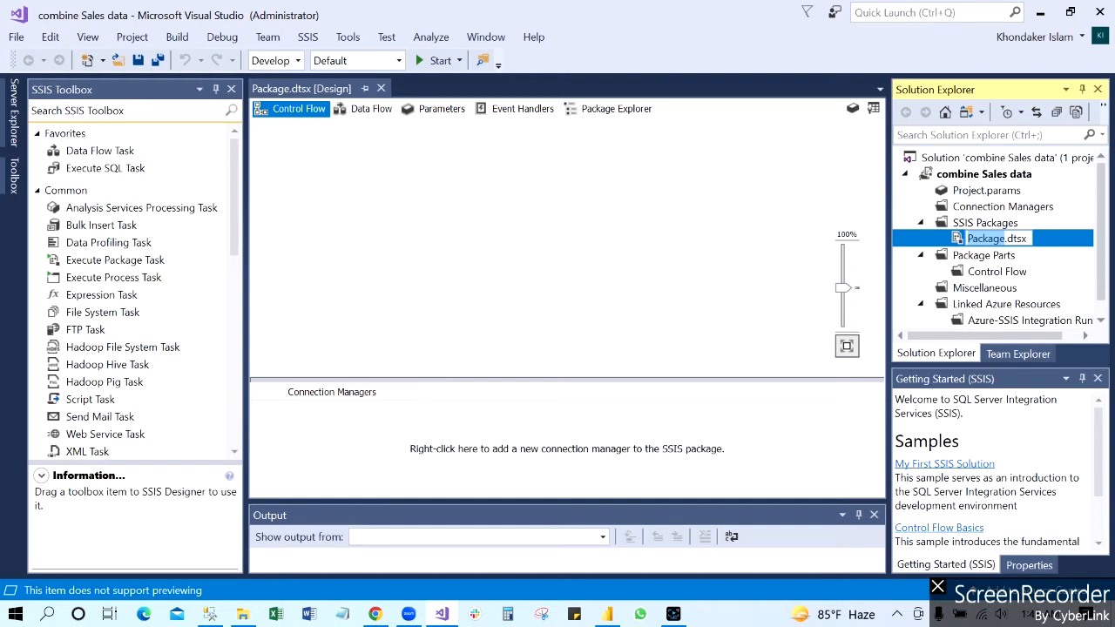
{"action": "type", "text": "sales"}
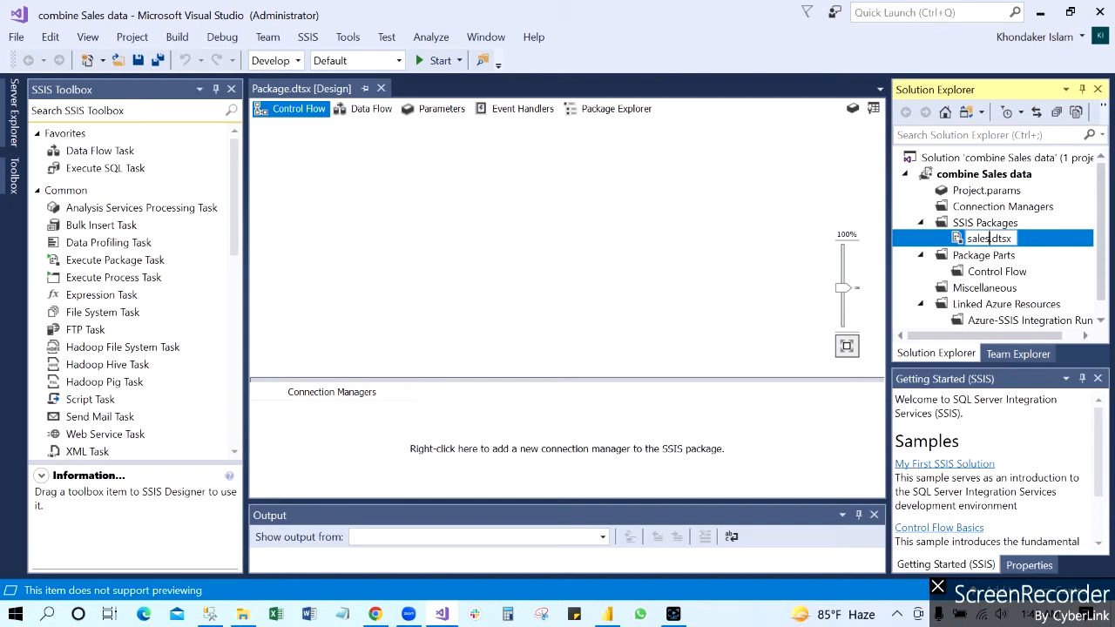
{"action": "type", "text": "data"}
{"action": "key", "text": "Return"}
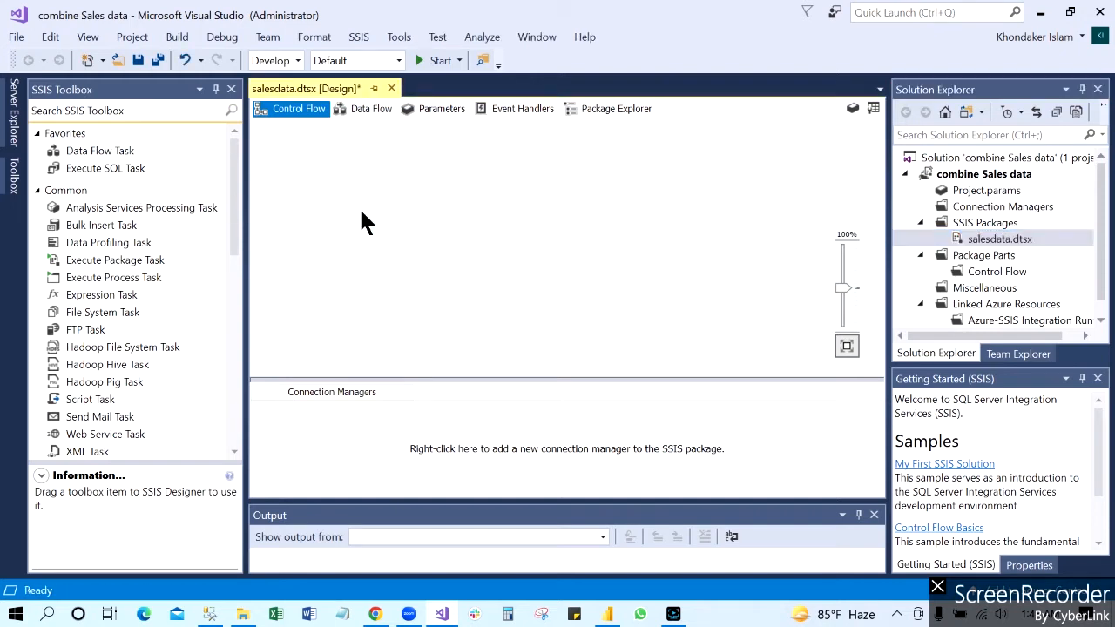
Step: Add a Data Flow Task near the middle of the salesdata control flow and open its data flow
{"action": "left_click", "coordinate": [111, 152]}
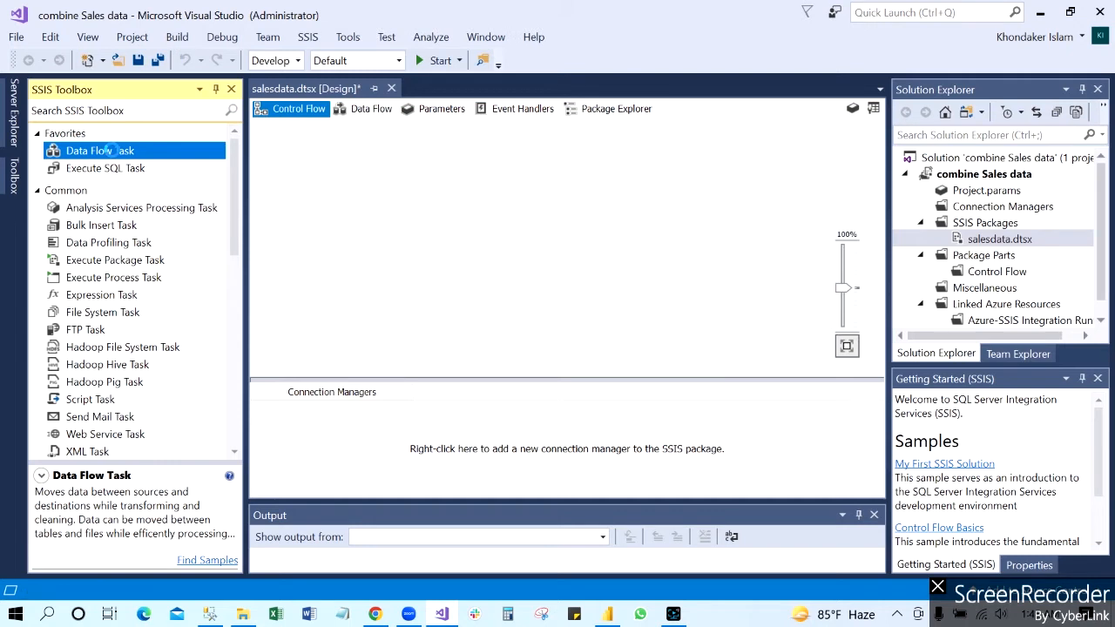
{"action": "double_click", "coordinate": [109, 151]}
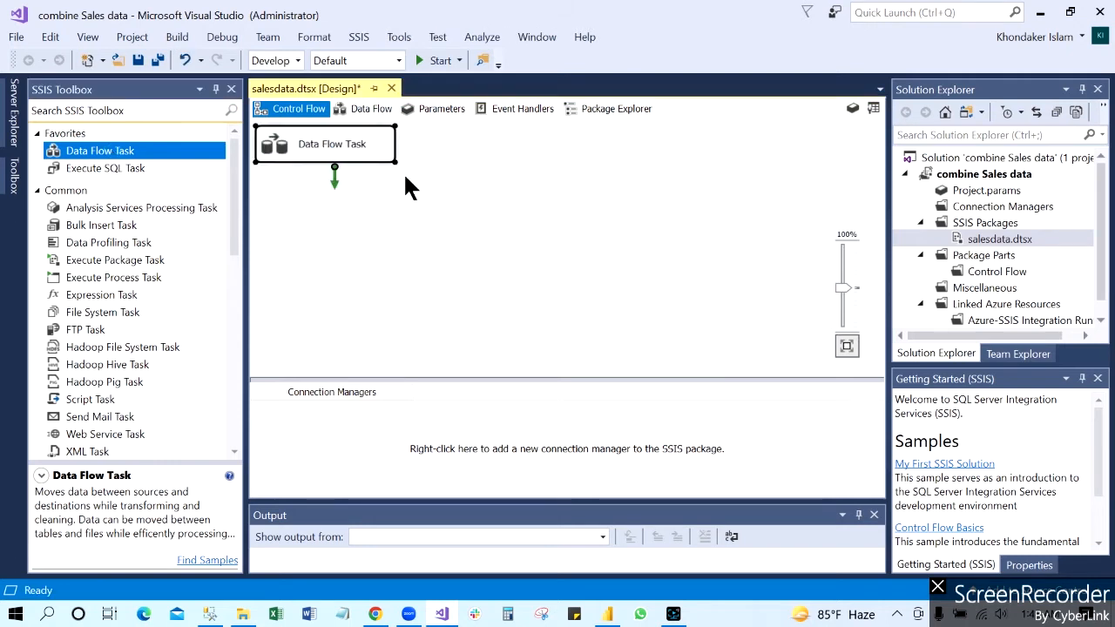
{"action": "left_click_drag", "start_coordinate": [383, 148], "coordinate": [549, 195]}
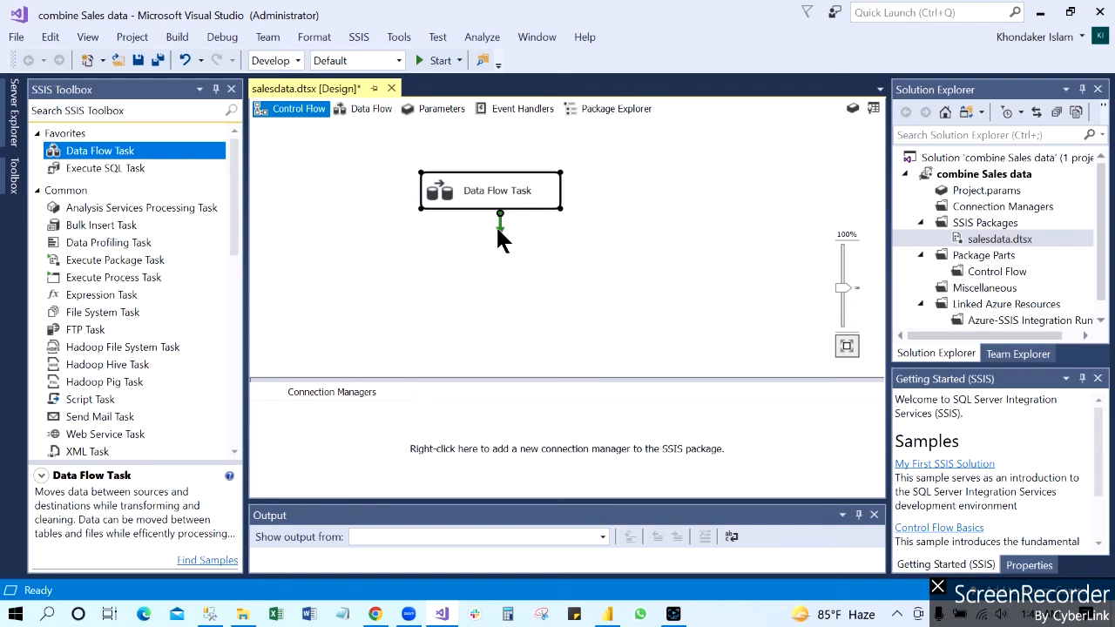
{"action": "double_click", "coordinate": [509, 192]}
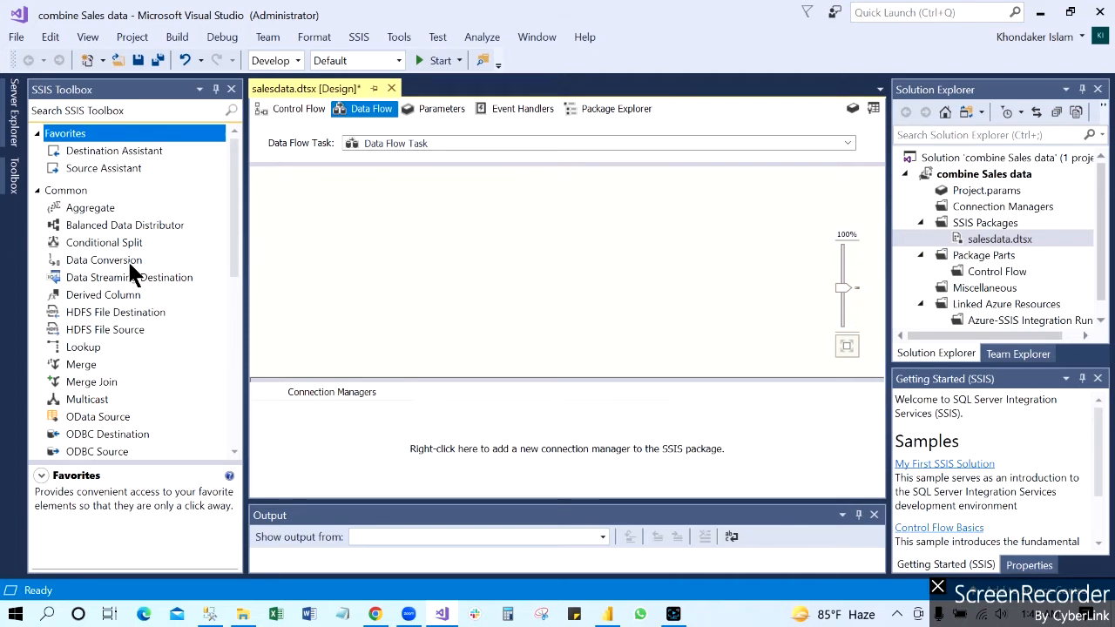
Step: Find the Excel Source among the other sources and place it on the empty data flow canvas
{"action": "left_click_drag", "start_coordinate": [235, 261], "coordinate": [233, 295]}
{"action": "left_click_drag", "start_coordinate": [234, 254], "coordinate": [233, 216]}
{"action": "left_click", "coordinate": [38, 190]}
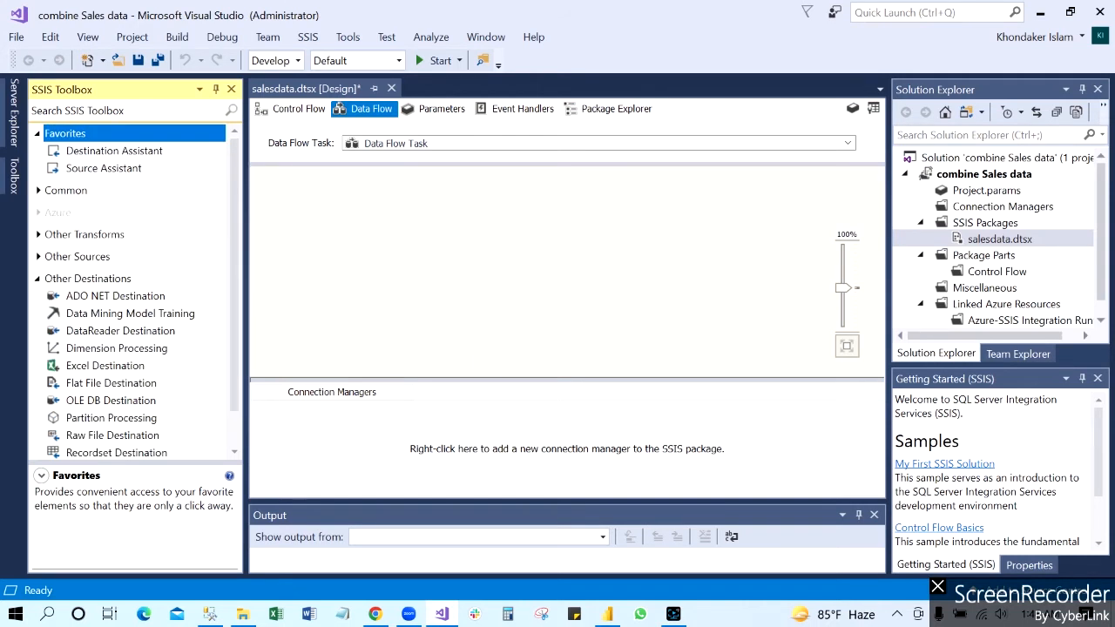
{"action": "left_click", "coordinate": [38, 278]}
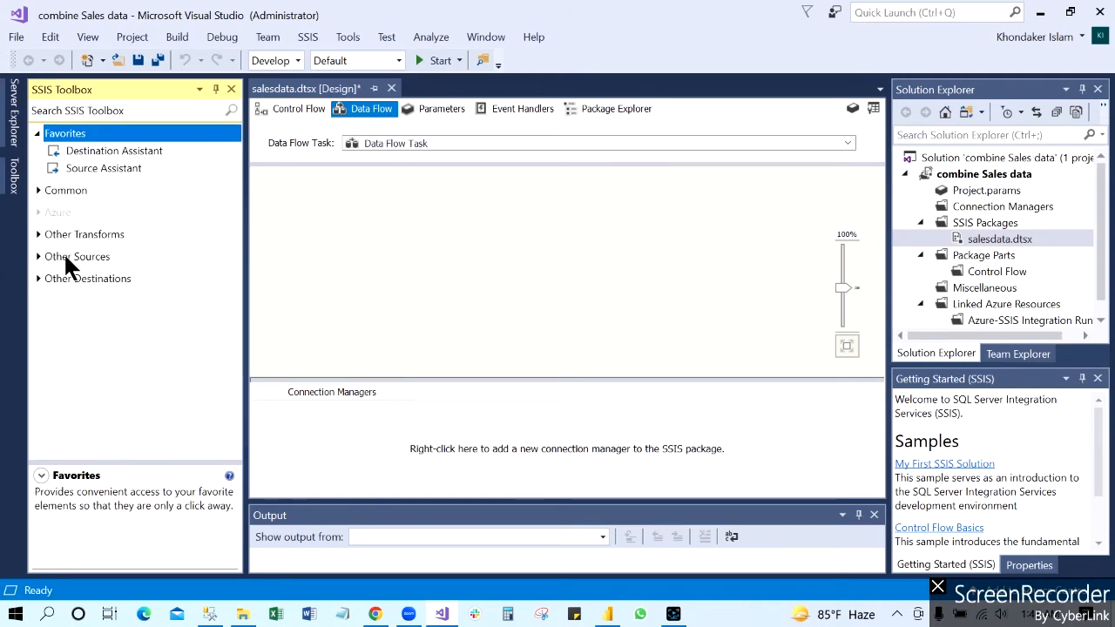
{"action": "left_click", "coordinate": [66, 258]}
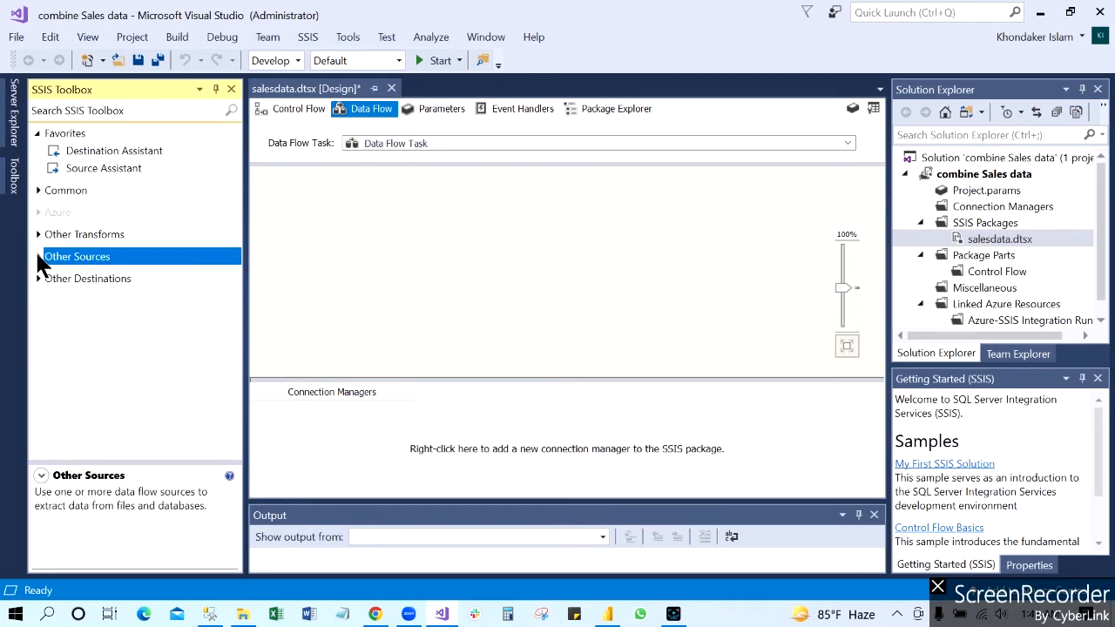
{"action": "left_click", "coordinate": [37, 256]}
{"action": "left_click", "coordinate": [97, 309]}
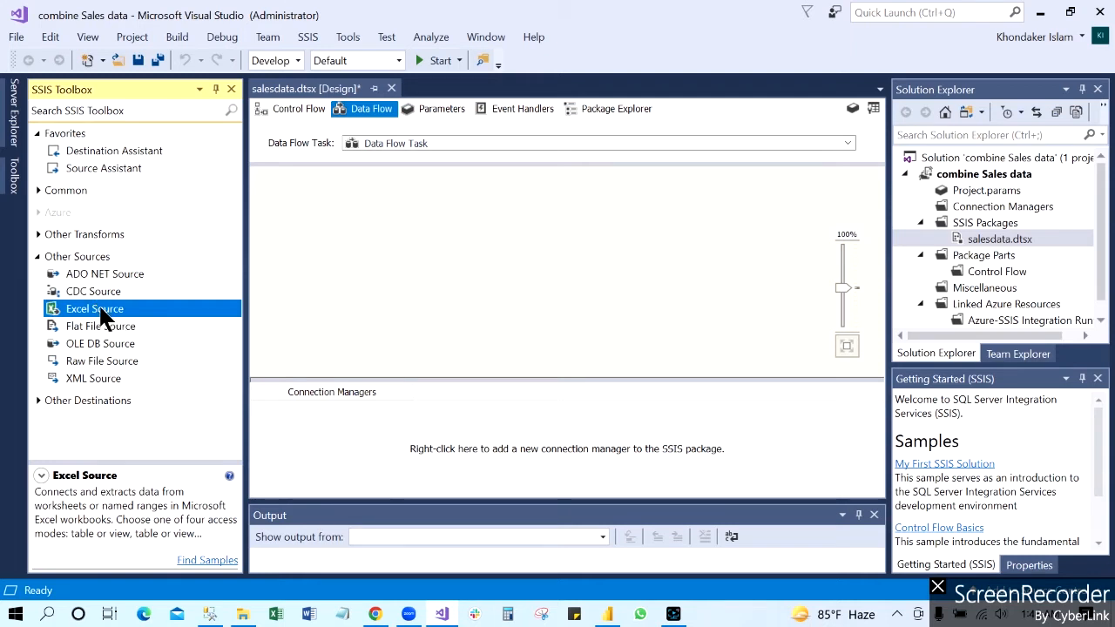
{"action": "left_click_drag", "start_coordinate": [100, 316], "coordinate": [364, 220]}
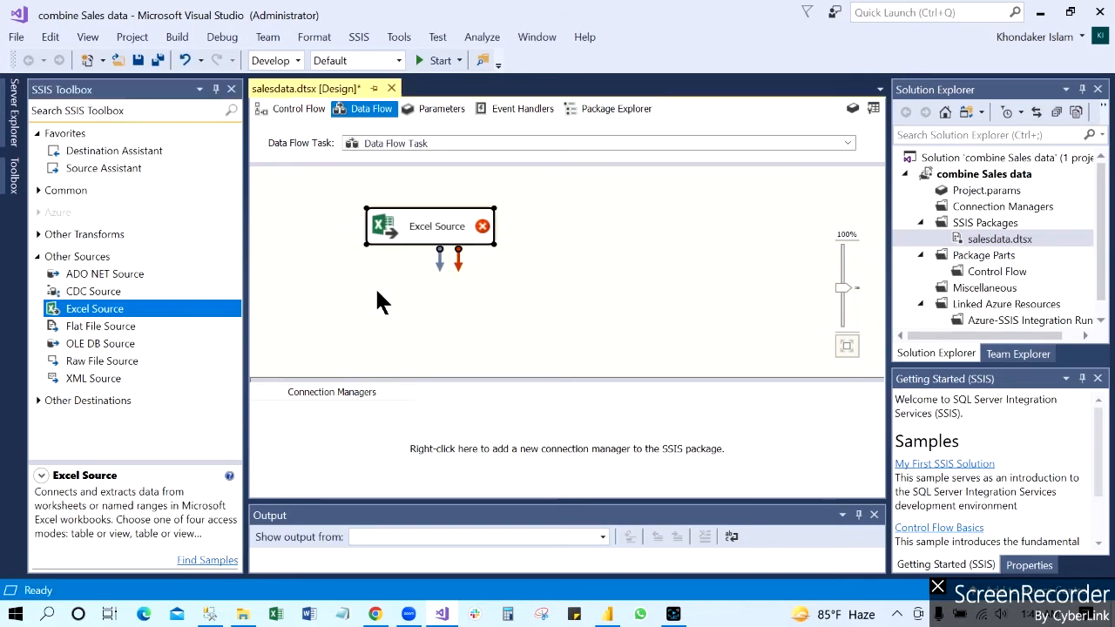
Step: Open the Excel Source for editing, start a new Excel connection manager and browse for its workbook
{"action": "left_click", "coordinate": [433, 227]}
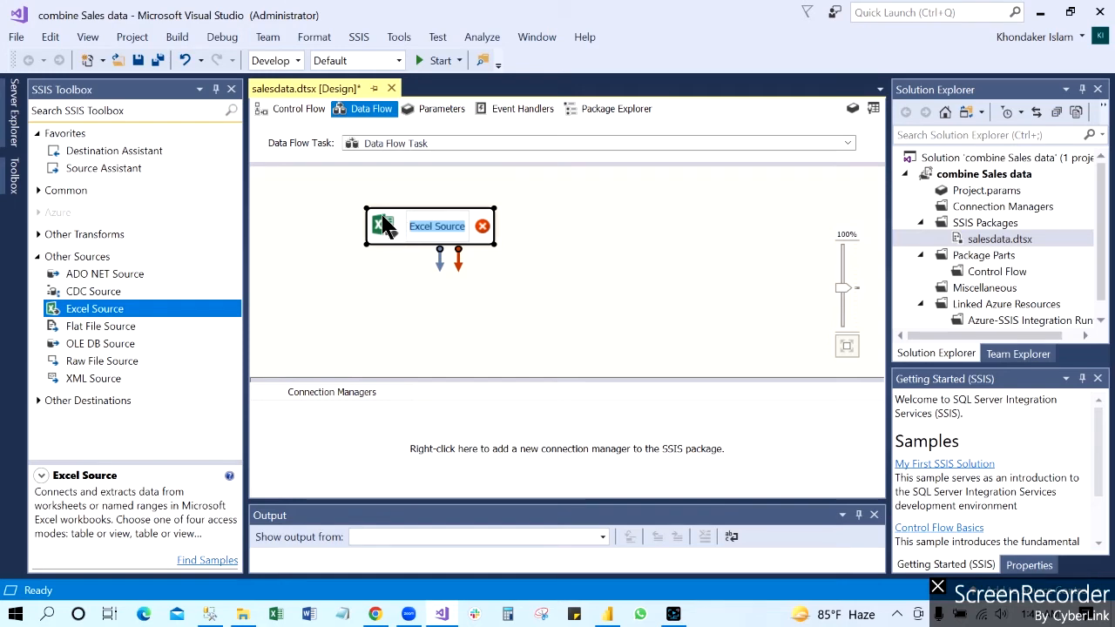
{"action": "right_click", "coordinate": [382, 214]}
{"action": "left_click", "coordinate": [441, 229]}
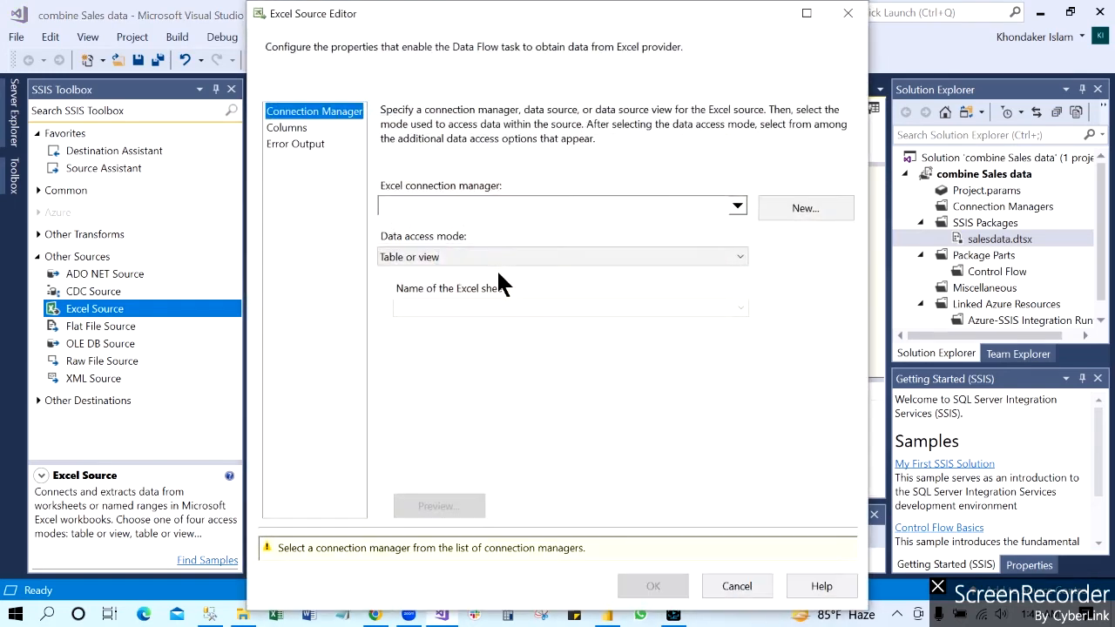
{"action": "left_click", "coordinate": [801, 207]}
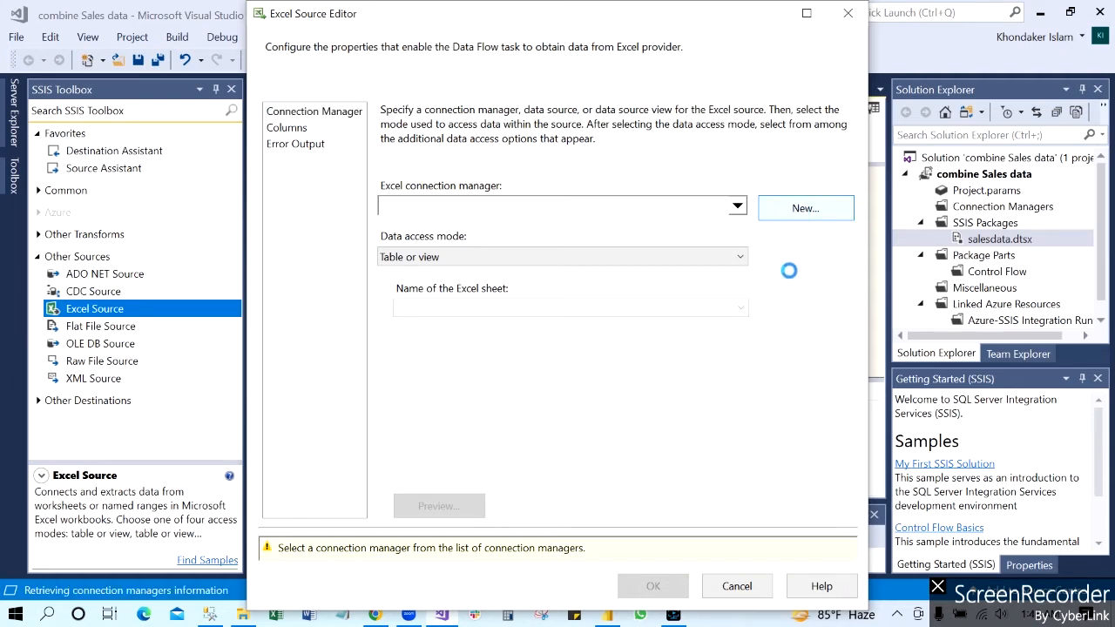
{"action": "left_click", "coordinate": [749, 288]}
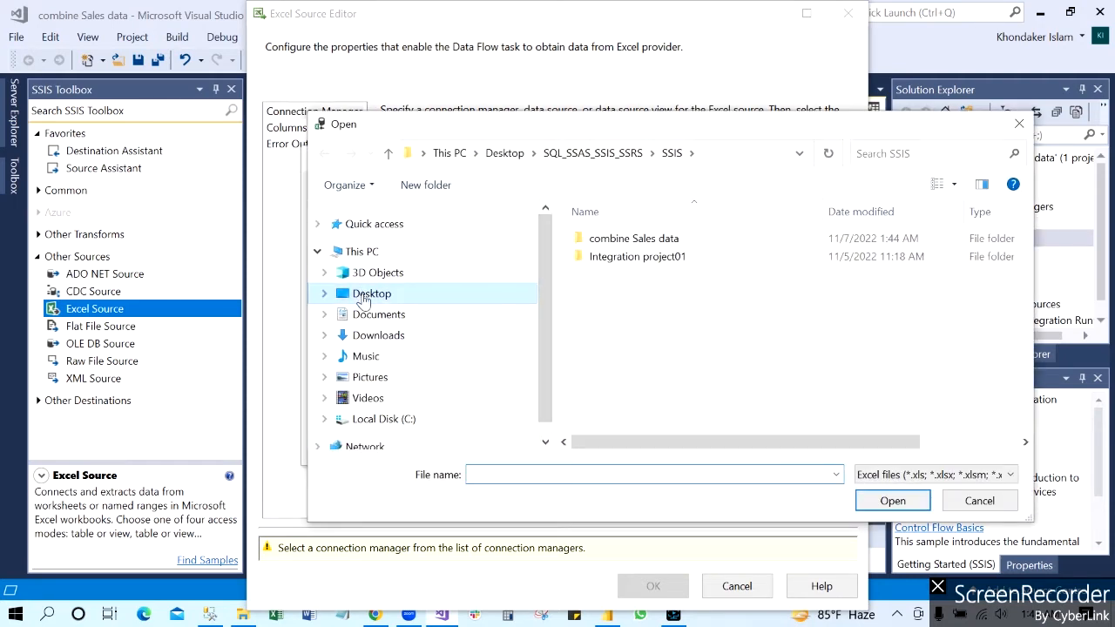
Step: Connect to AdventureWorks_Sales_2015_xls in the desktop folder Power BI\sales_xls_csv\sales_xls, keeping the first row as column names
{"action": "left_click", "coordinate": [359, 295]}
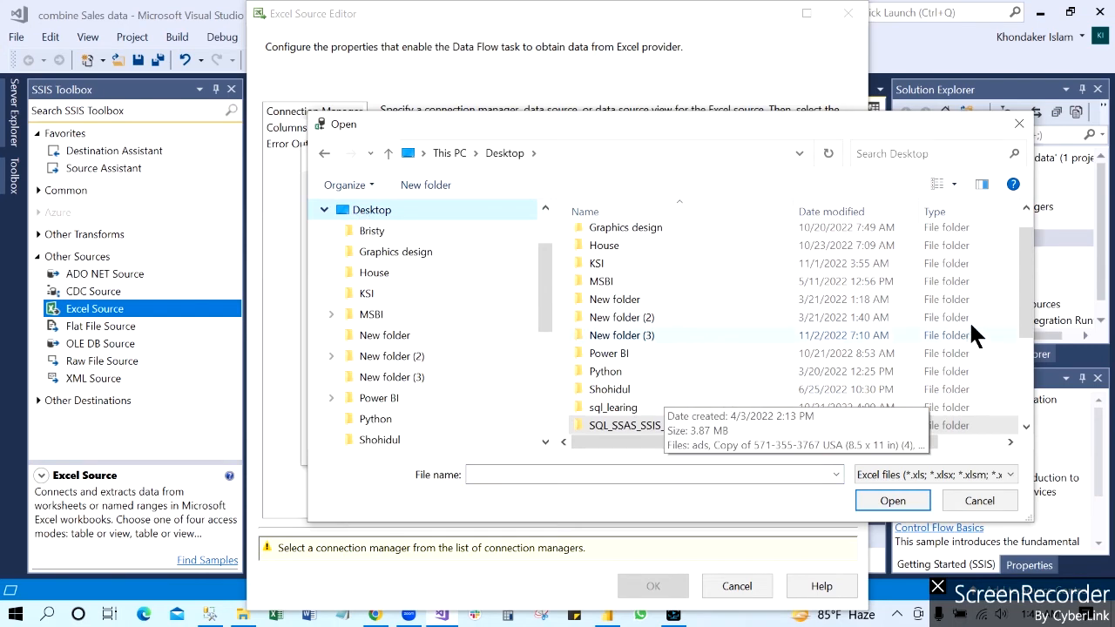
{"action": "scroll", "coordinate": [1024, 284], "scroll_direction": "up", "scroll_amount": 1}
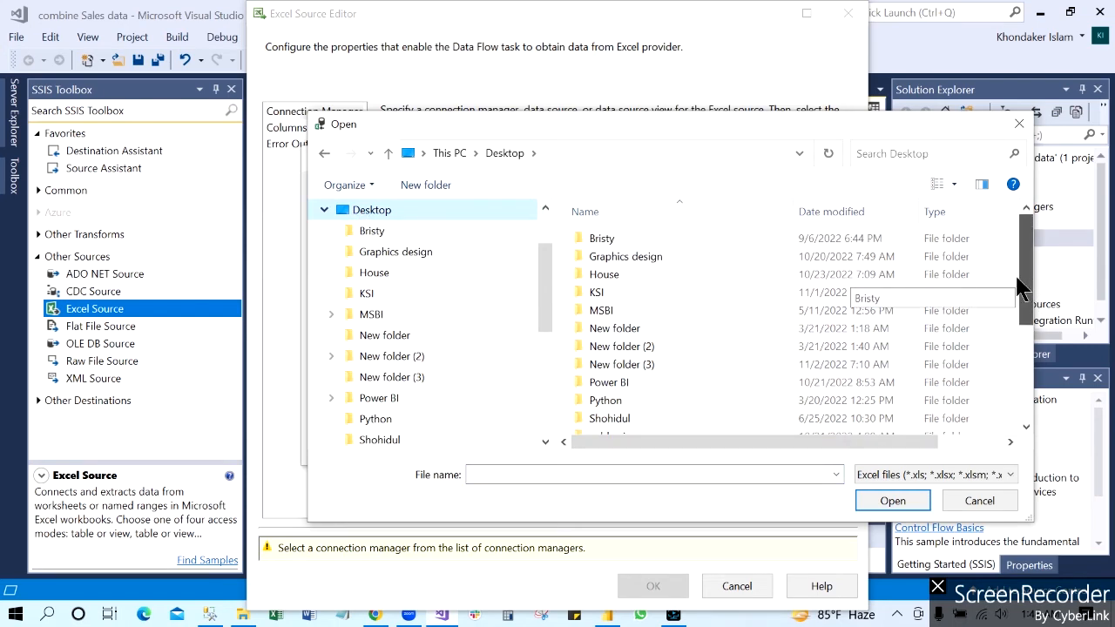
{"action": "scroll", "coordinate": [1017, 316], "scroll_direction": "down", "scroll_amount": 2}
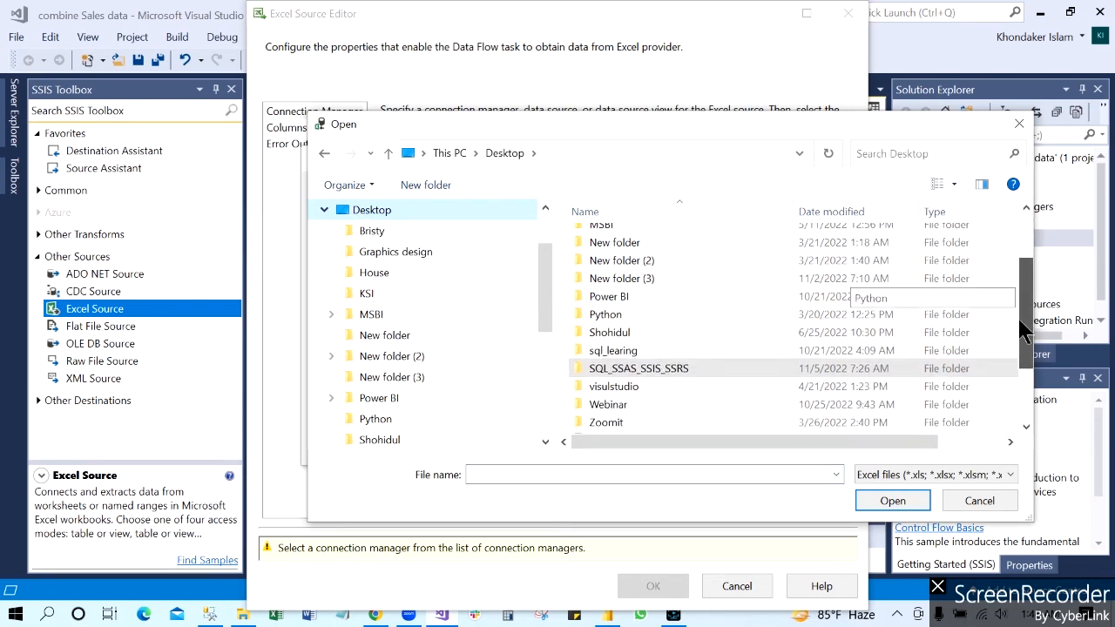
{"action": "double_click", "coordinate": [618, 287]}
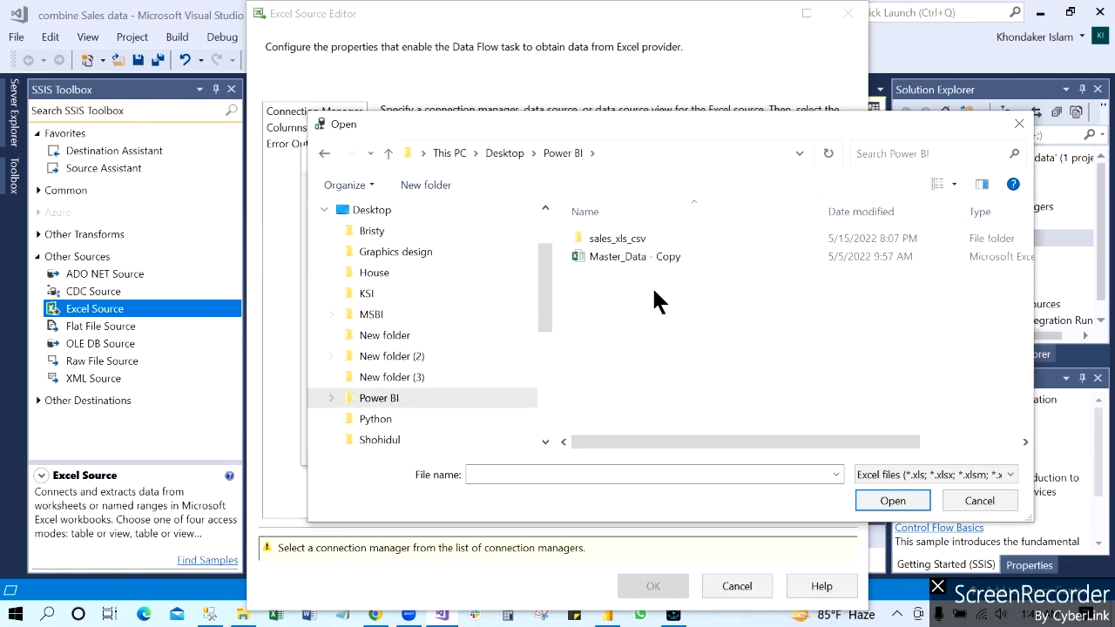
{"action": "double_click", "coordinate": [601, 237]}
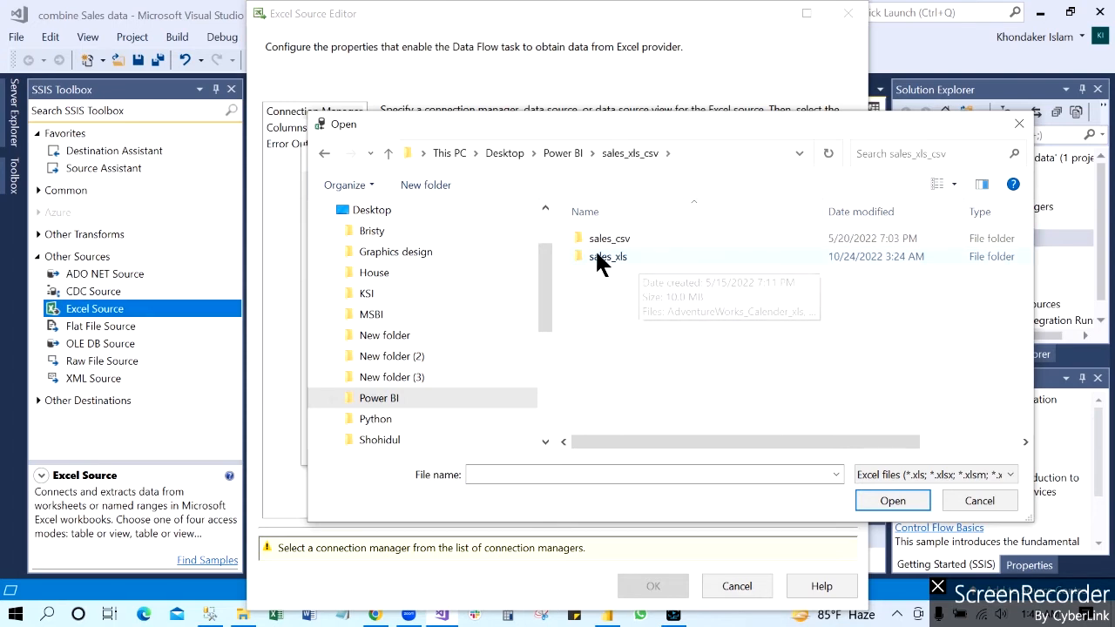
{"action": "double_click", "coordinate": [603, 257]}
{"action": "left_click", "coordinate": [695, 346]}
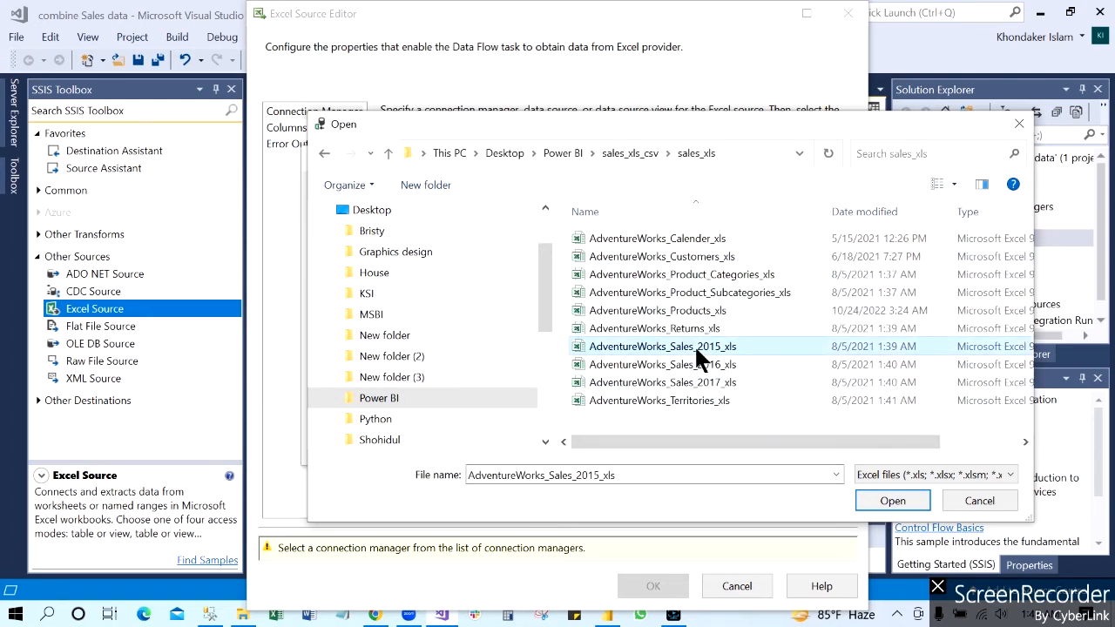
{"action": "left_click", "coordinate": [692, 362]}
{"action": "left_click", "coordinate": [693, 376]}
{"action": "left_click", "coordinate": [691, 348]}
{"action": "left_click", "coordinate": [892, 500]}
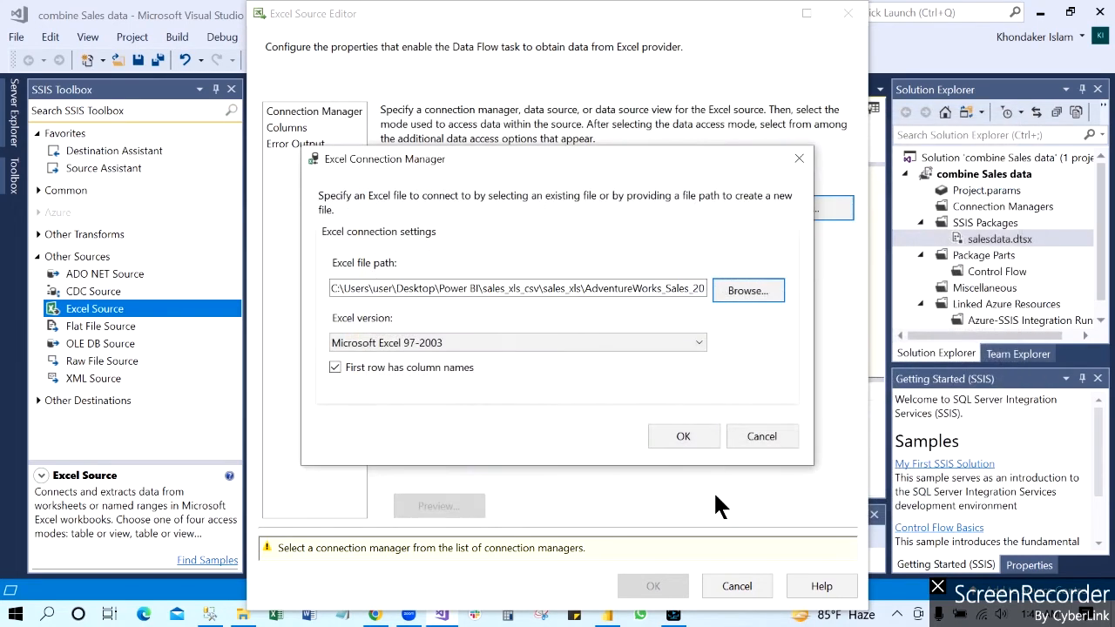
{"action": "left_click", "coordinate": [686, 436]}
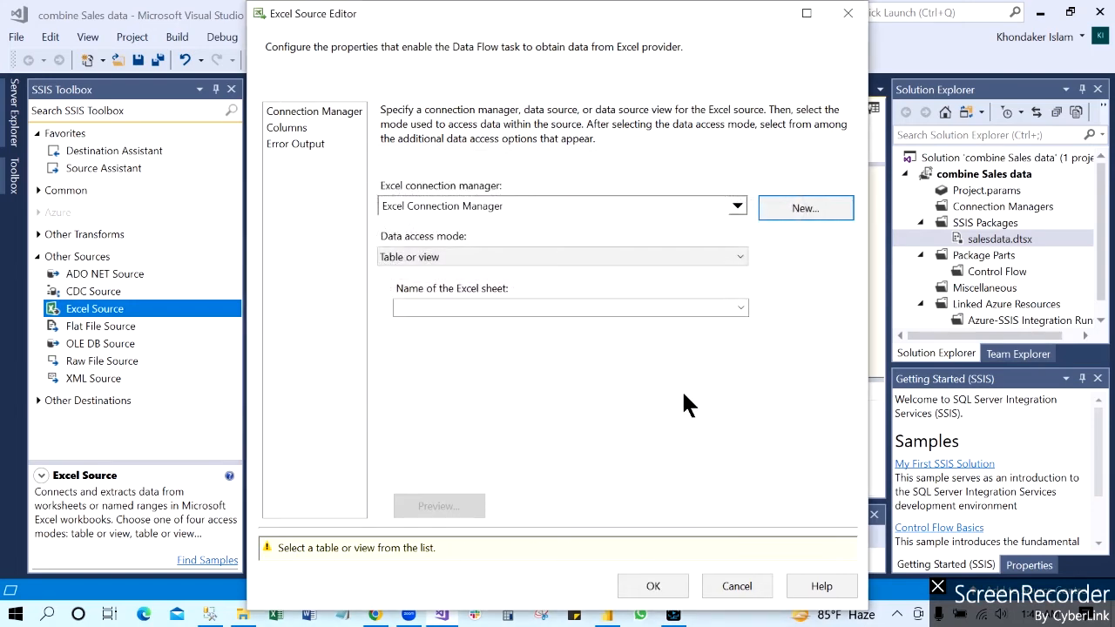
Step: Choose the AdventureWorks_Sales_2015$ sheet for the Excel Source and preview its rows
{"action": "left_click", "coordinate": [738, 307]}
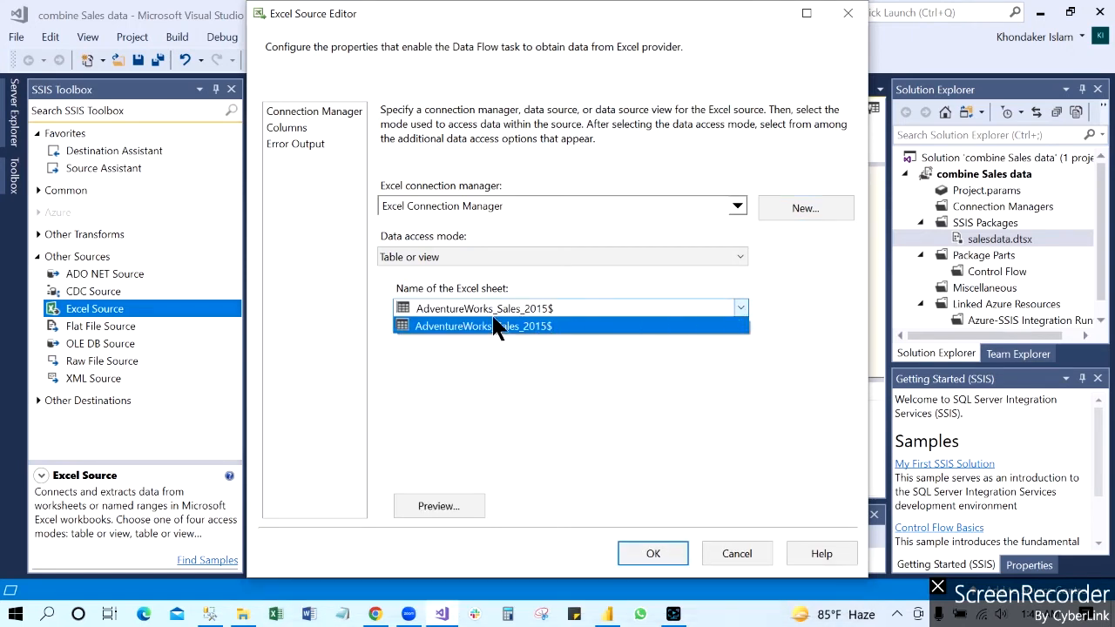
{"action": "left_click", "coordinate": [490, 327]}
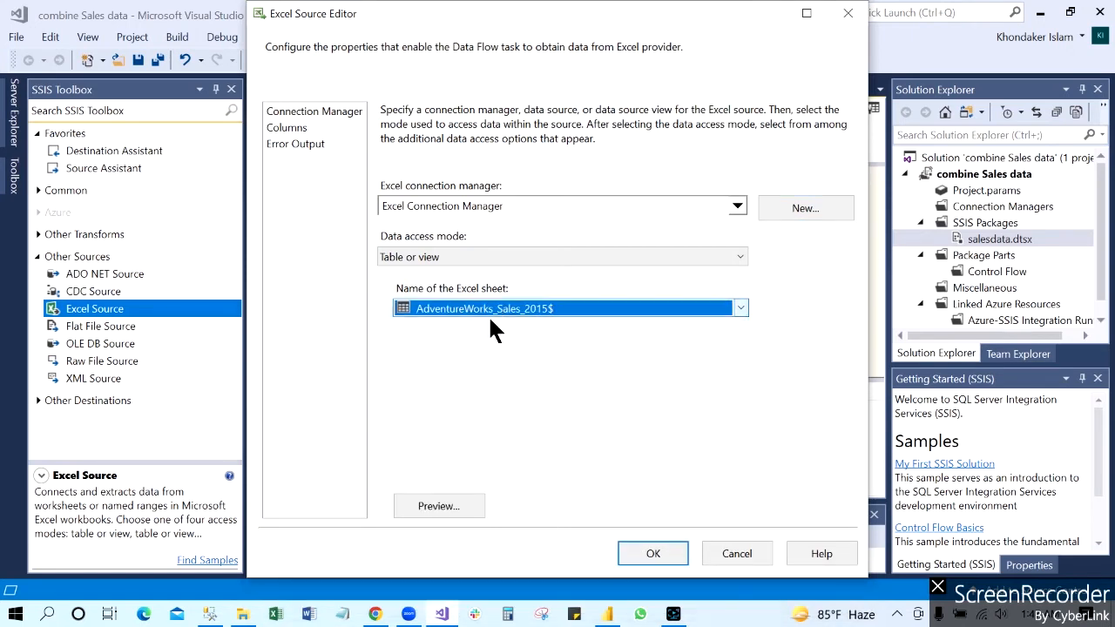
{"action": "left_click", "coordinate": [442, 506]}
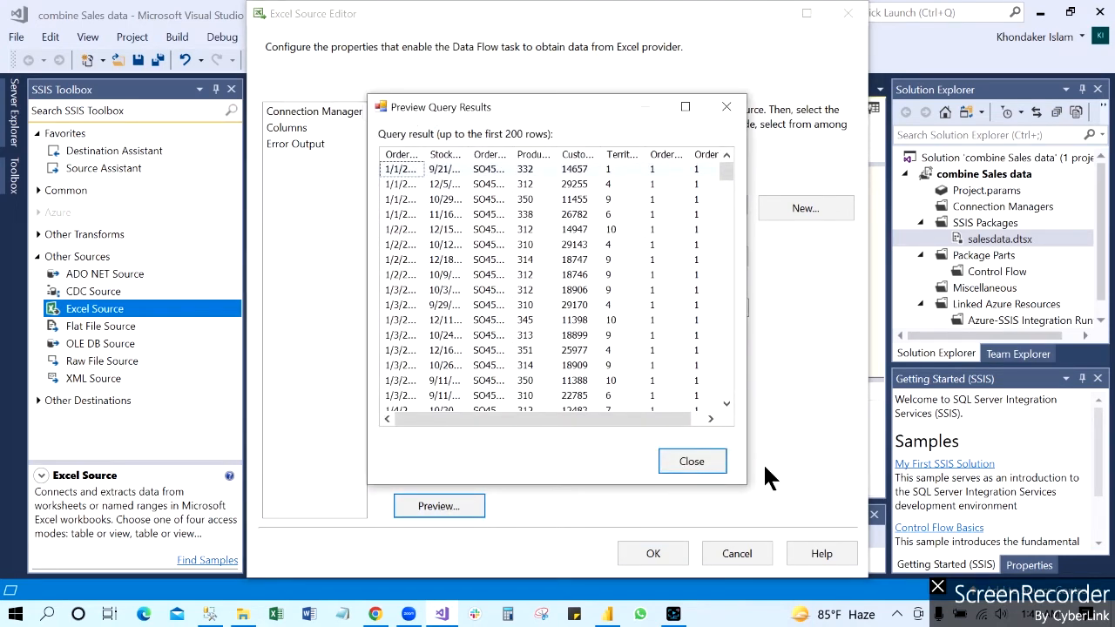
{"action": "left_click", "coordinate": [691, 462]}
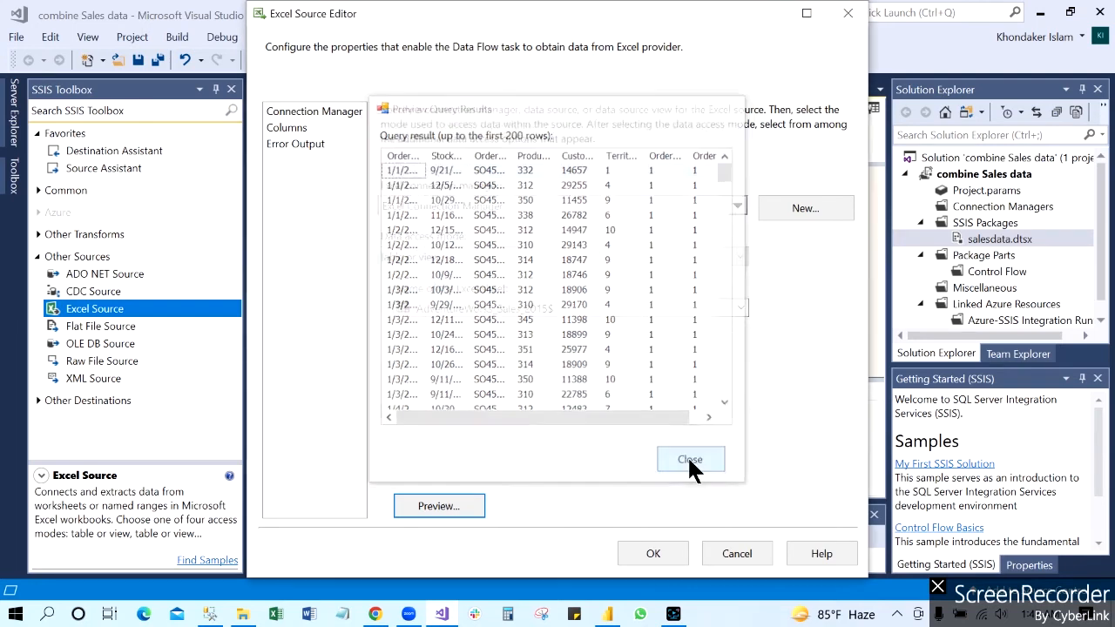
Step: Review the columns mapped from the 2015 sales sheet and accept the Excel Source settings
{"action": "left_click", "coordinate": [291, 131]}
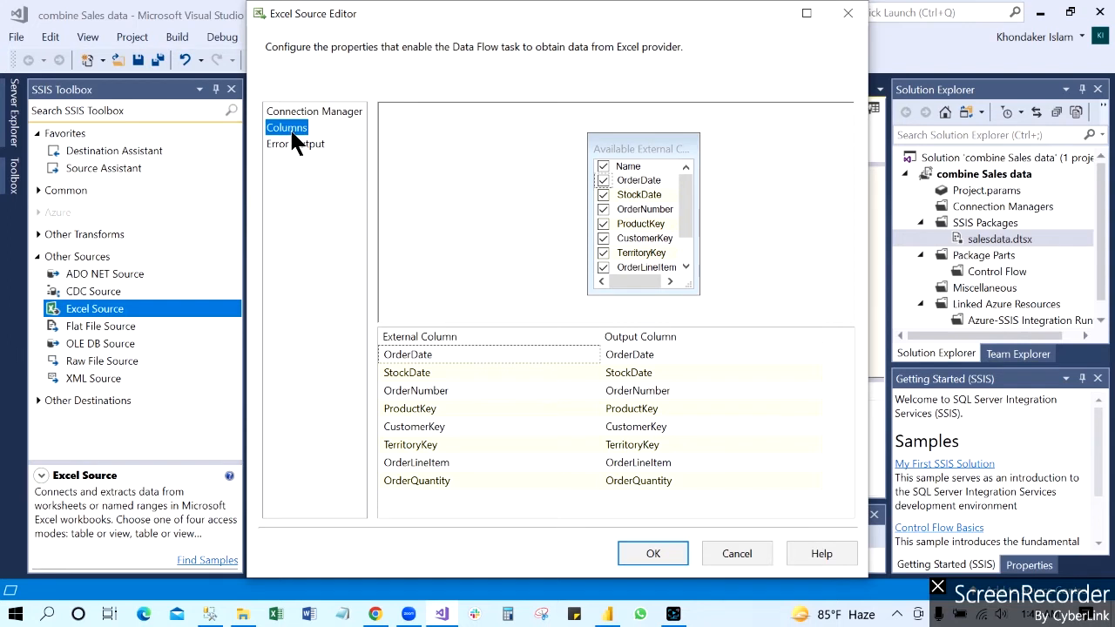
{"action": "left_click", "coordinate": [292, 111]}
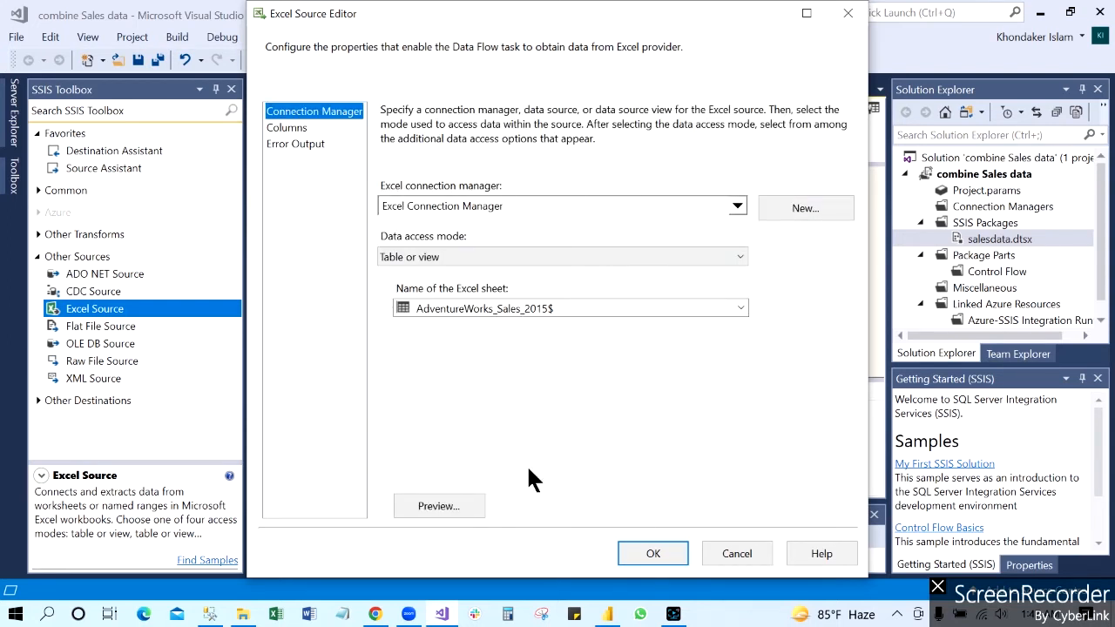
{"action": "left_click", "coordinate": [652, 553]}
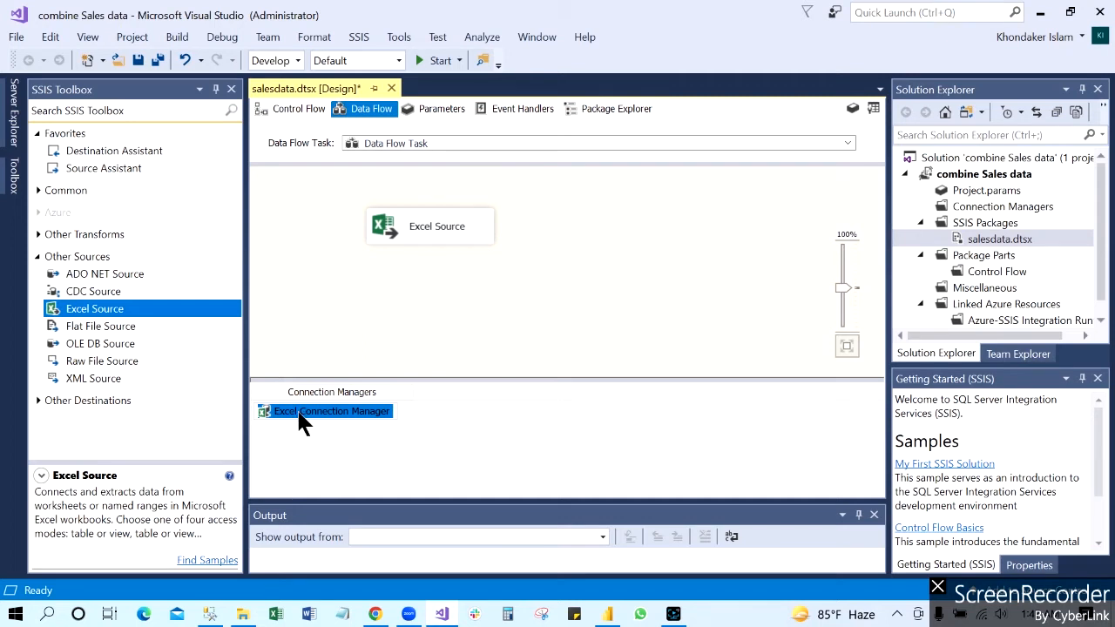
Step: Reposition the Excel Source in the data flow and make two copies of it
{"action": "left_click", "coordinate": [423, 427]}
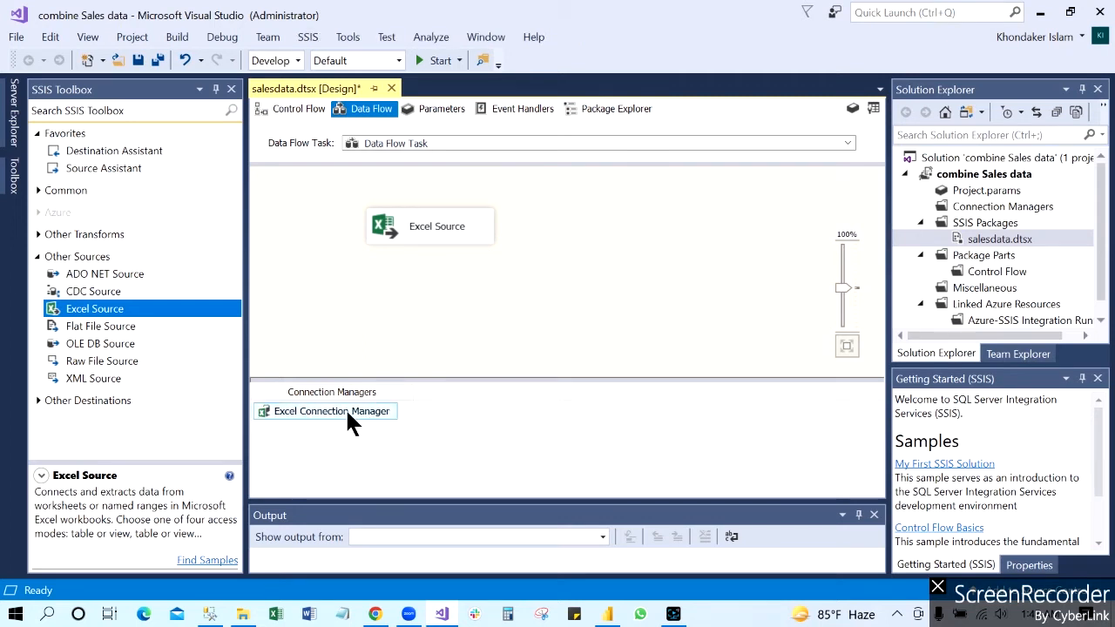
{"action": "left_click_drag", "start_coordinate": [469, 223], "coordinate": [422, 223]}
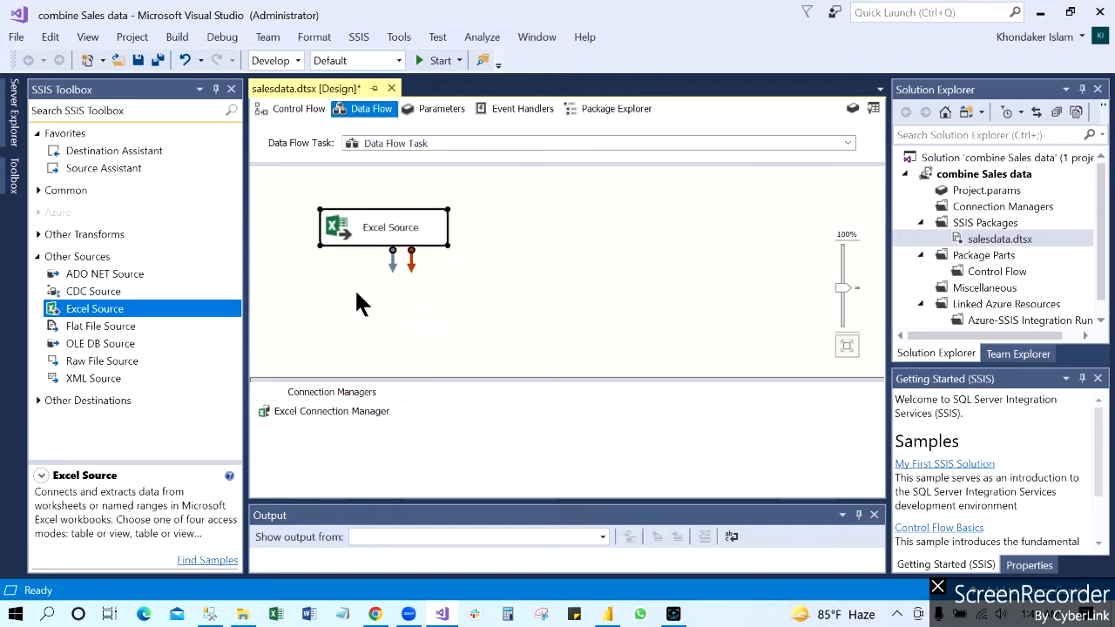
{"action": "right_click", "coordinate": [434, 228]}
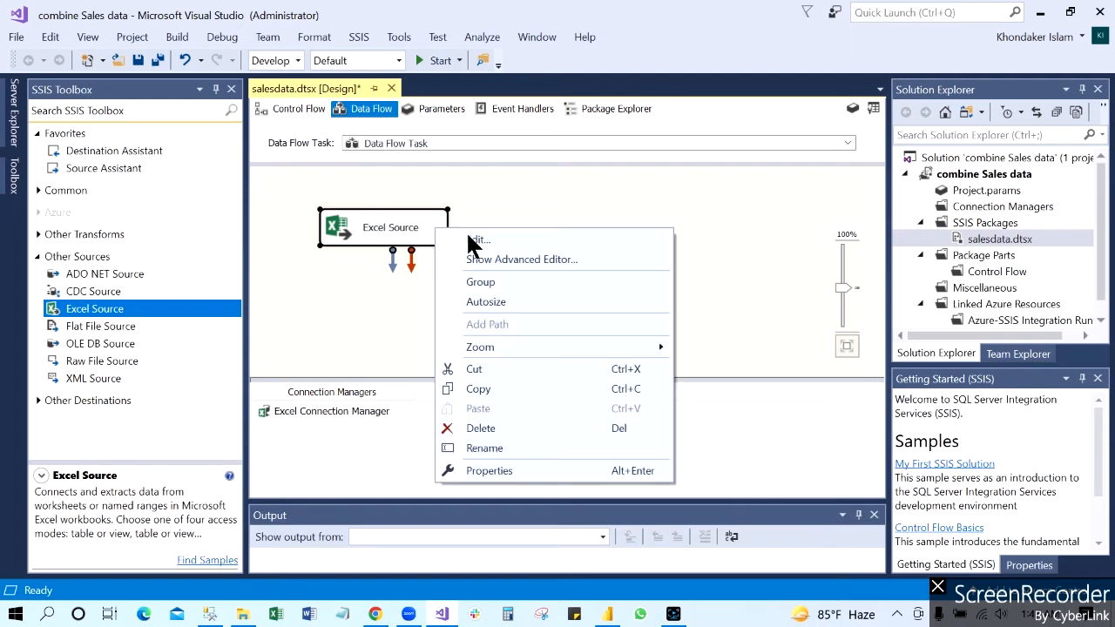
{"action": "left_click", "coordinate": [493, 389]}
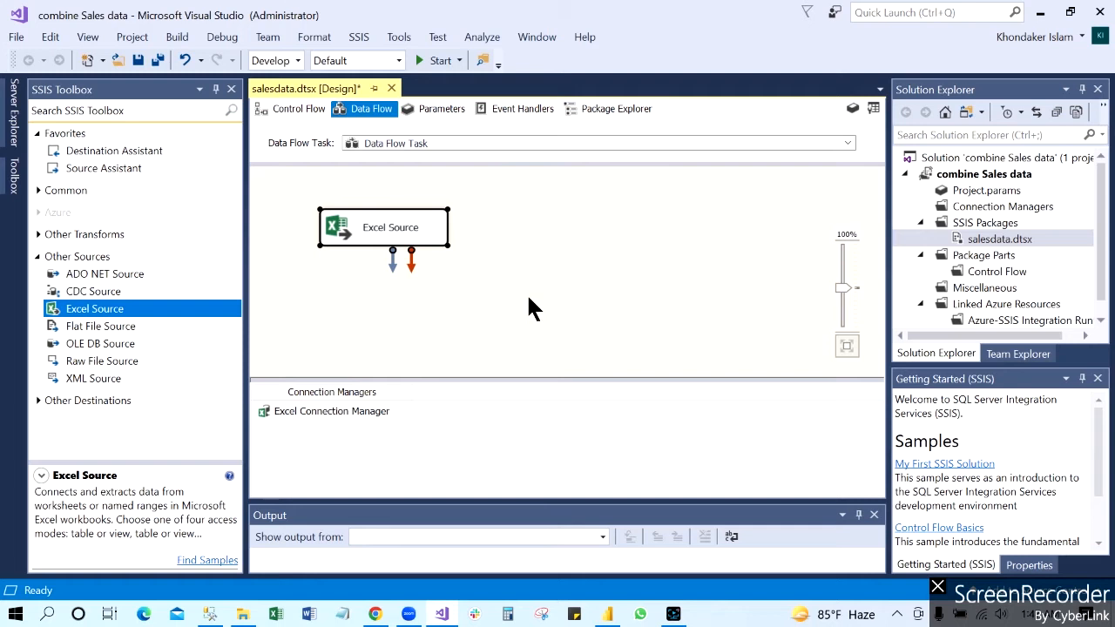
{"action": "key", "text": "ctrl+v"}
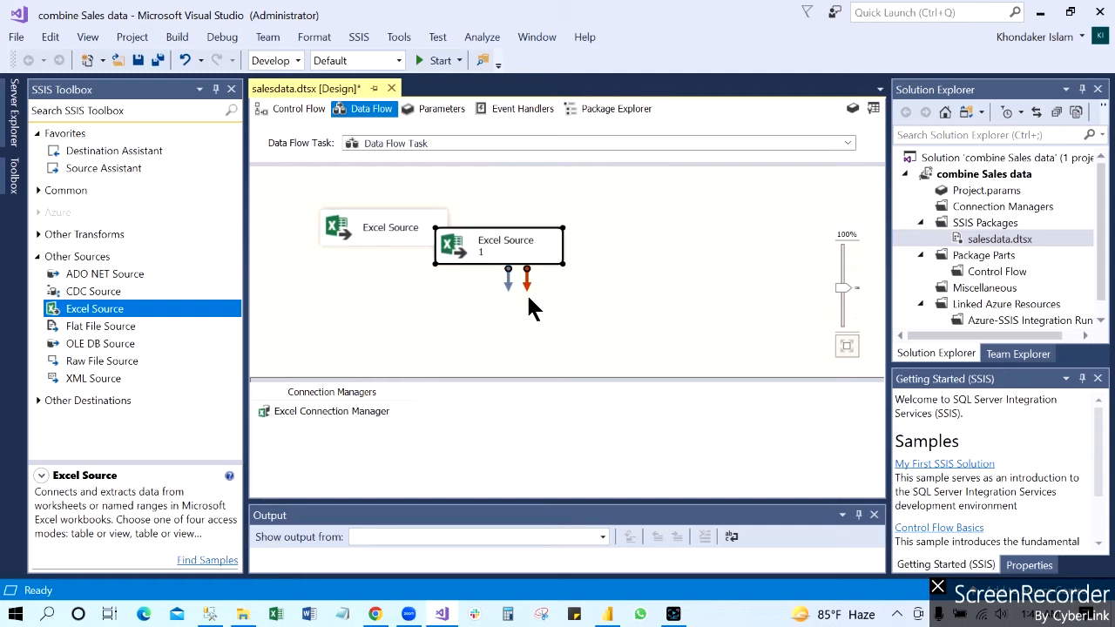
{"action": "key", "text": "ctrl+v"}
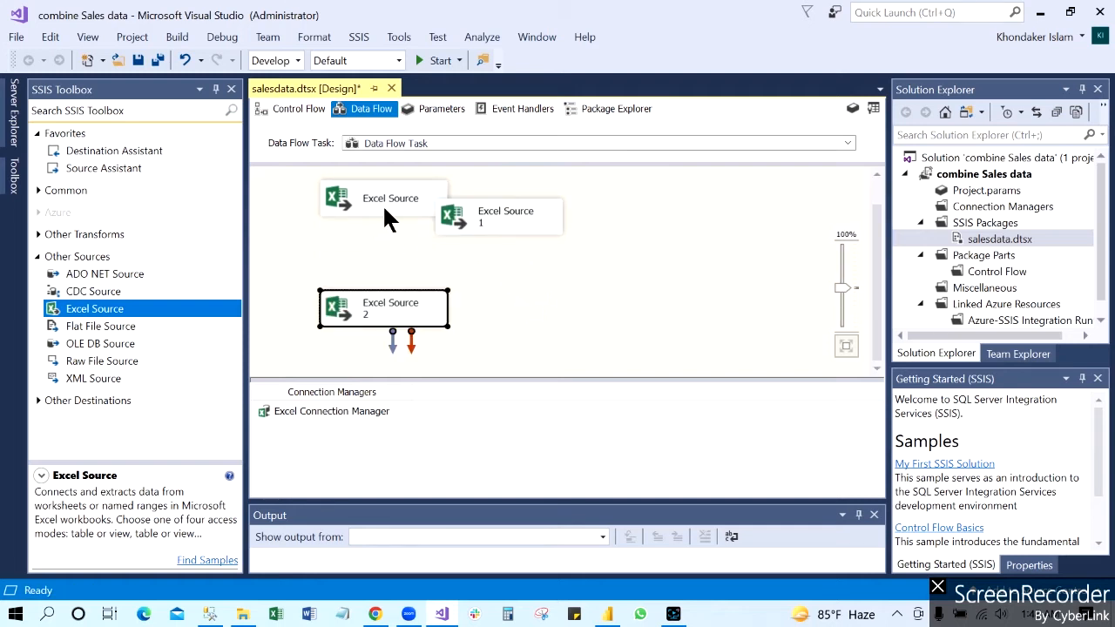
Step: Arrange the three Excel Sources side by side in one row and enlarge the data flow design area
{"action": "left_click_drag", "start_coordinate": [390, 218], "coordinate": [381, 248]}
{"action": "left_click_drag", "start_coordinate": [511, 223], "coordinate": [569, 240]}
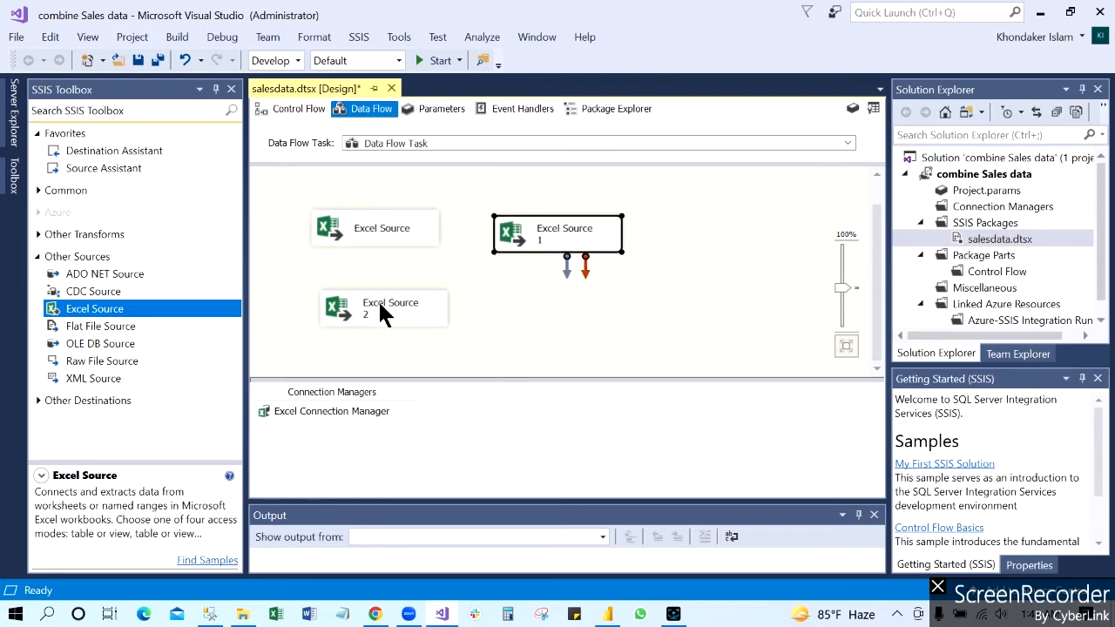
{"action": "left_click_drag", "start_coordinate": [383, 314], "coordinate": [733, 240]}
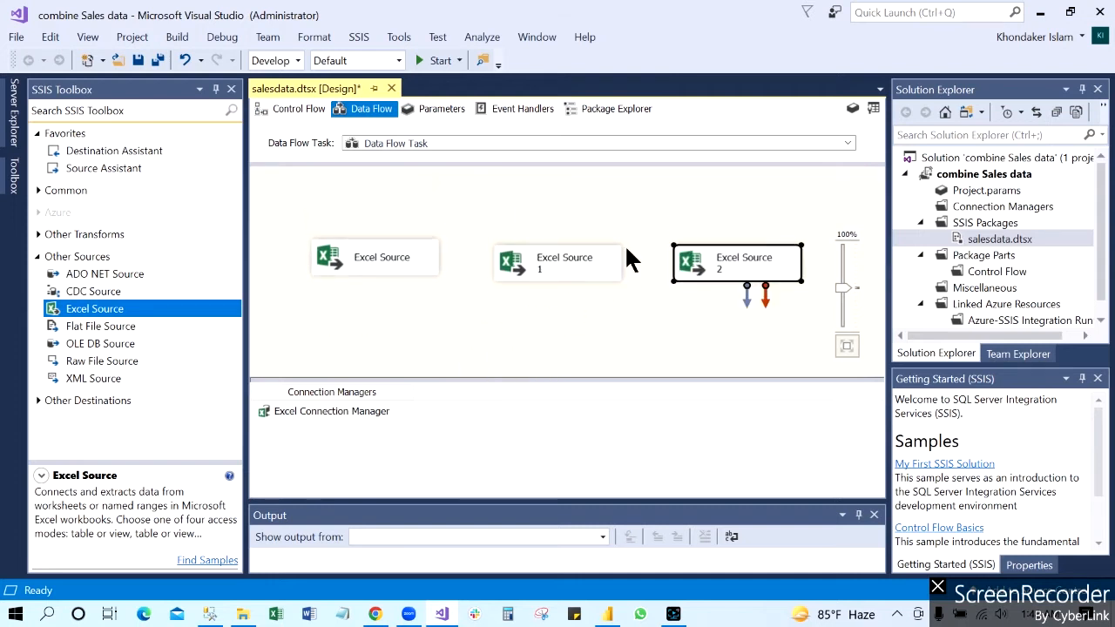
{"action": "left_click_drag", "start_coordinate": [567, 379], "coordinate": [550, 419]}
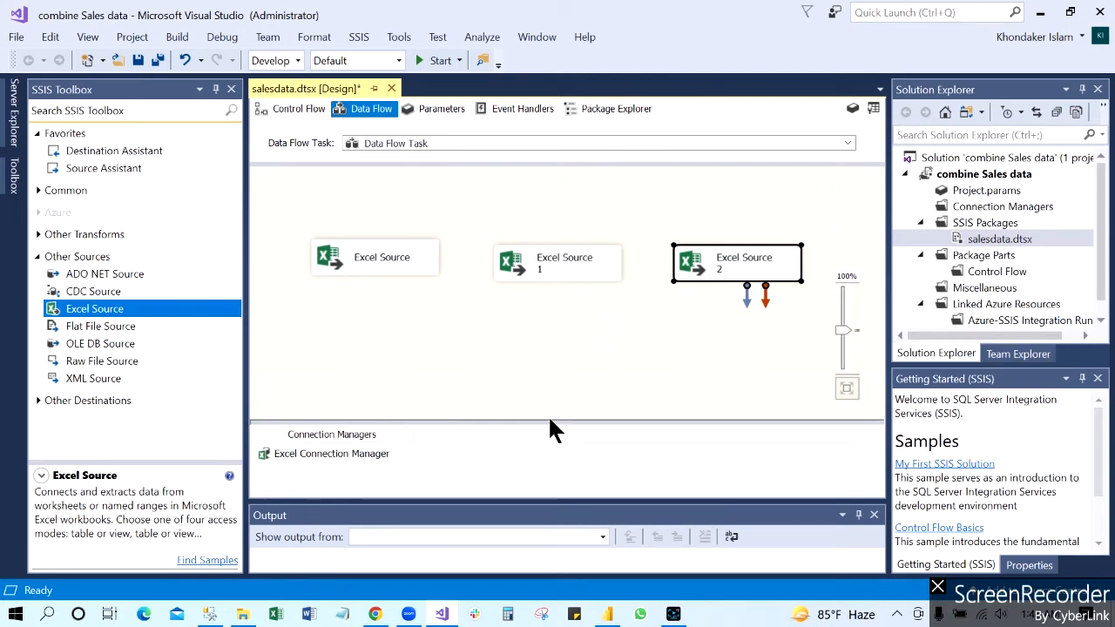
Step: Give Excel Source 1 a new Excel connection manager for AdventureWorks_Sales_2016_xls, keeping the first row as column names
{"action": "double_click", "coordinate": [574, 264]}
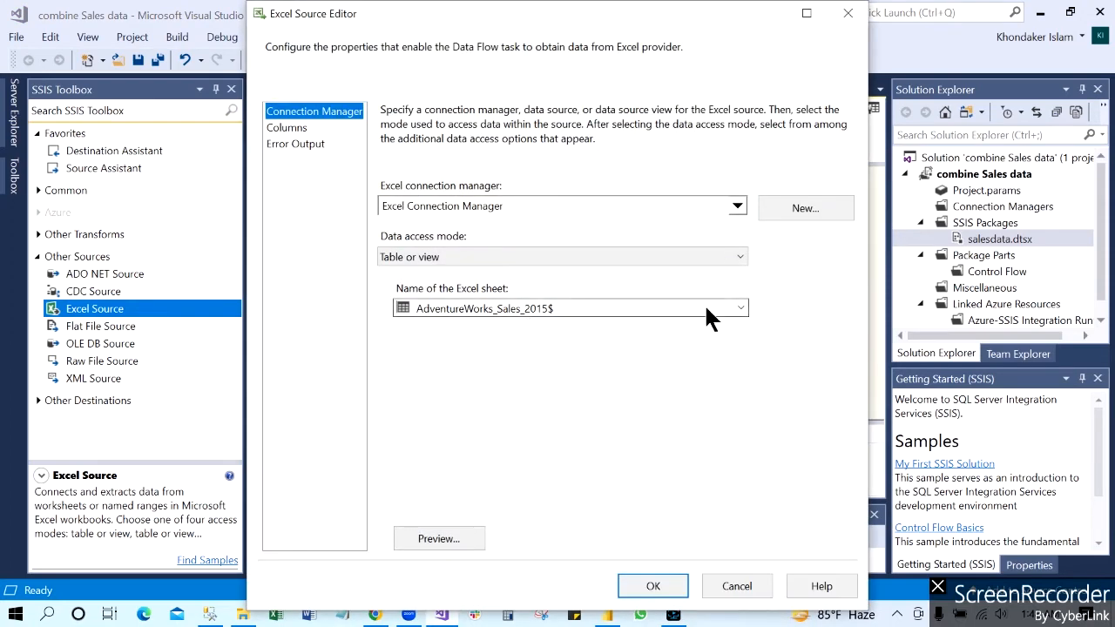
{"action": "left_click", "coordinate": [739, 308]}
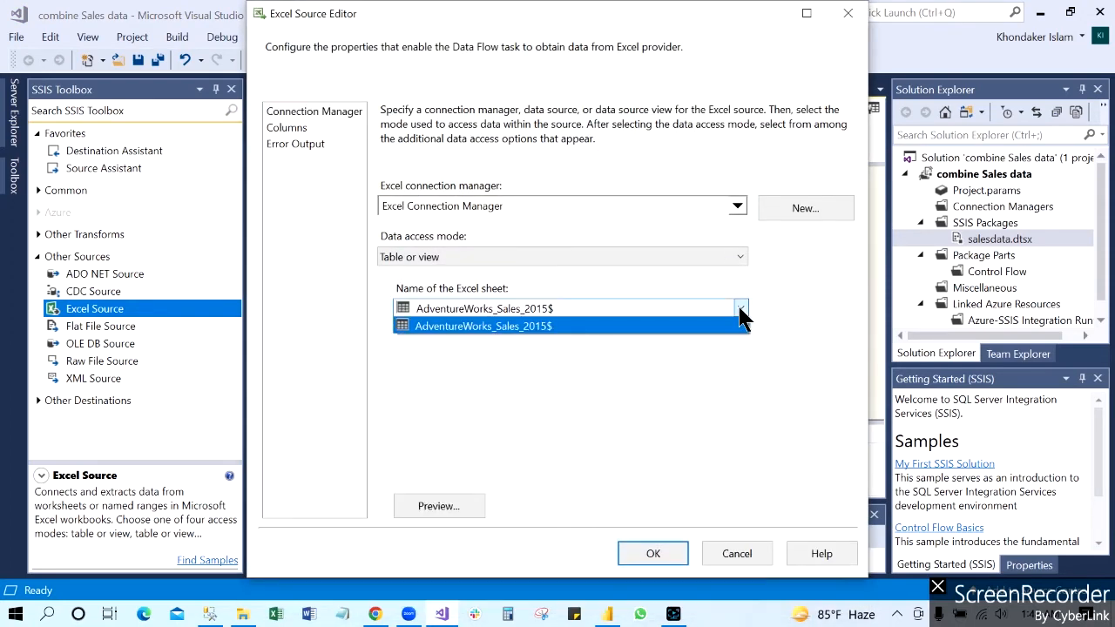
{"action": "left_click", "coordinate": [802, 209]}
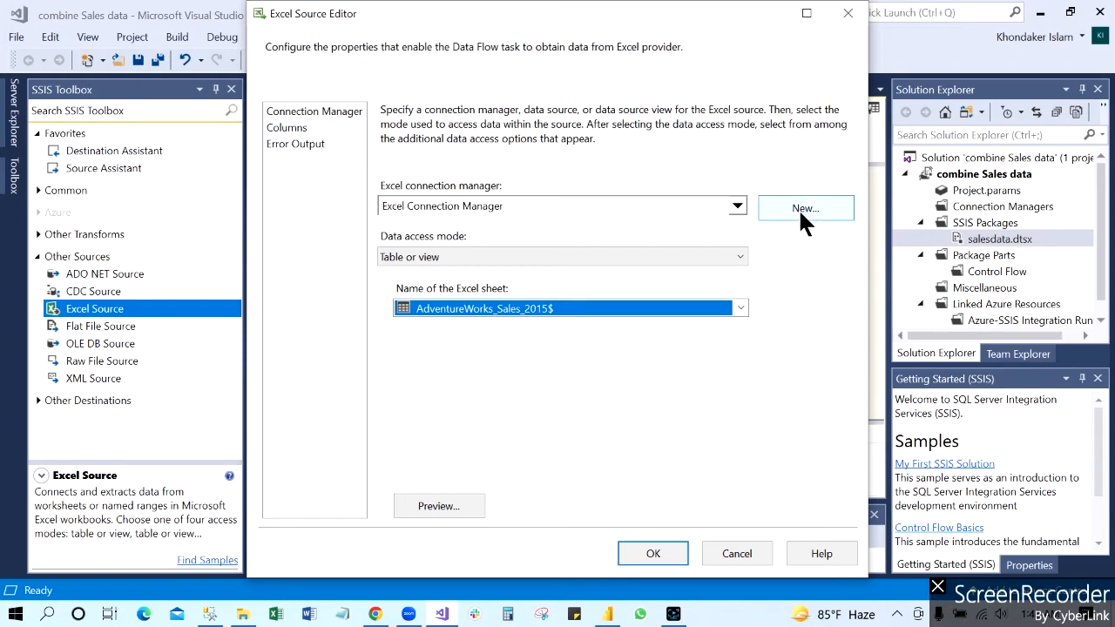
{"action": "left_click", "coordinate": [798, 208]}
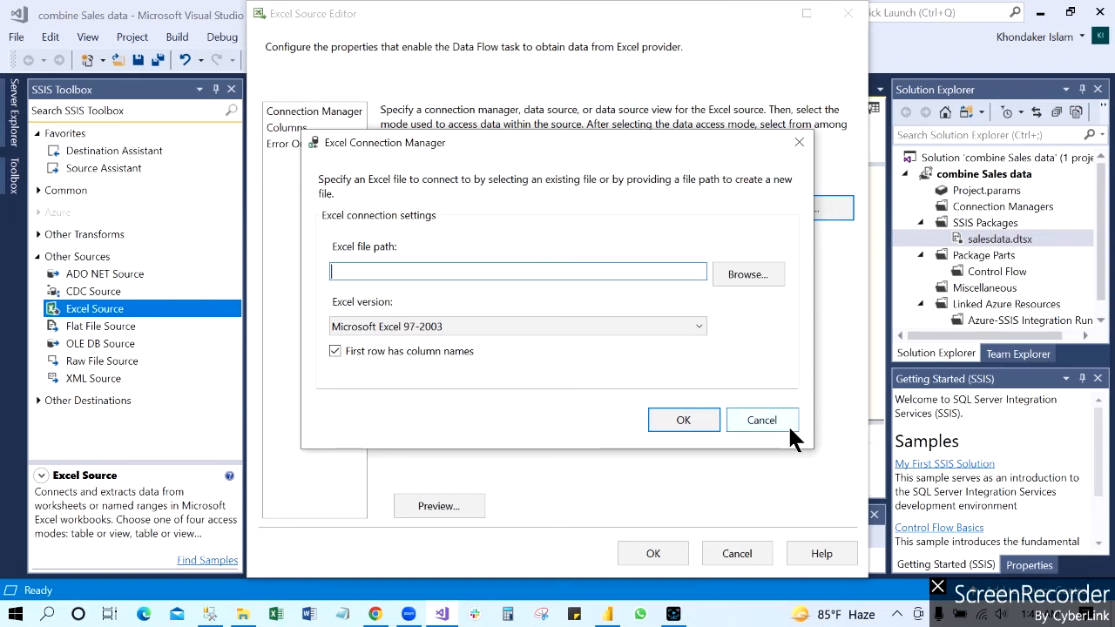
{"action": "left_click", "coordinate": [749, 274]}
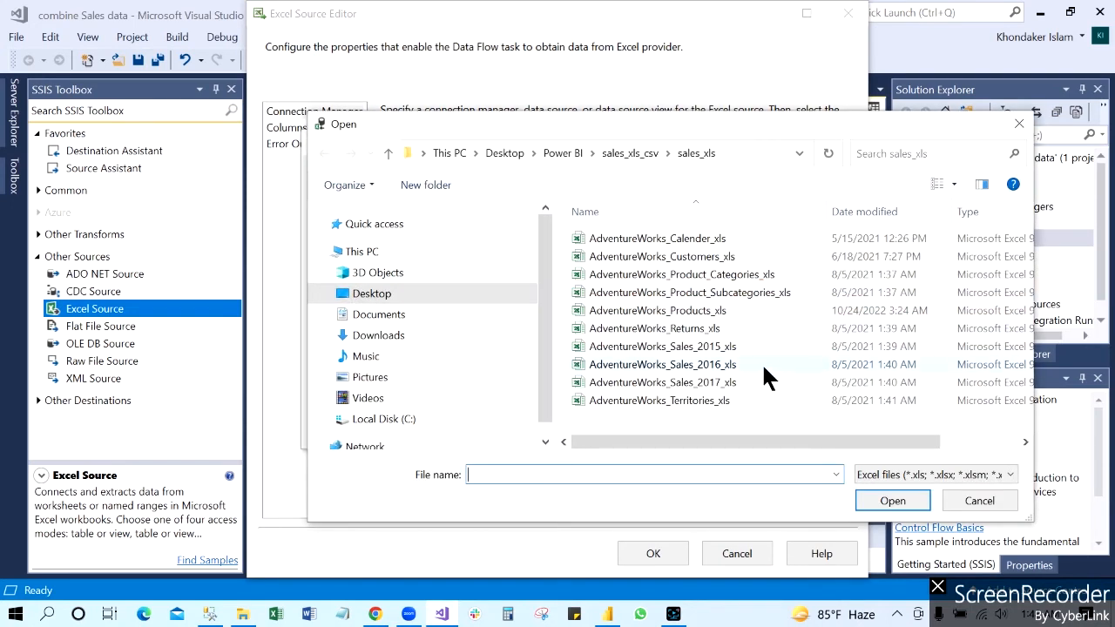
{"action": "left_click", "coordinate": [698, 363]}
{"action": "left_click", "coordinate": [880, 497]}
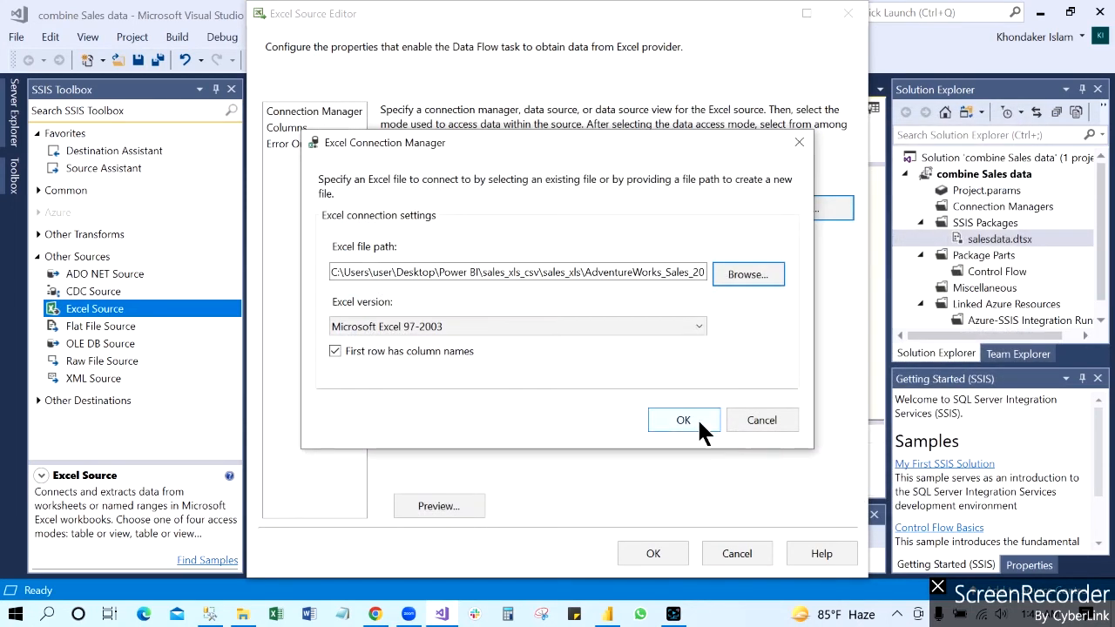
{"action": "left_click", "coordinate": [688, 418]}
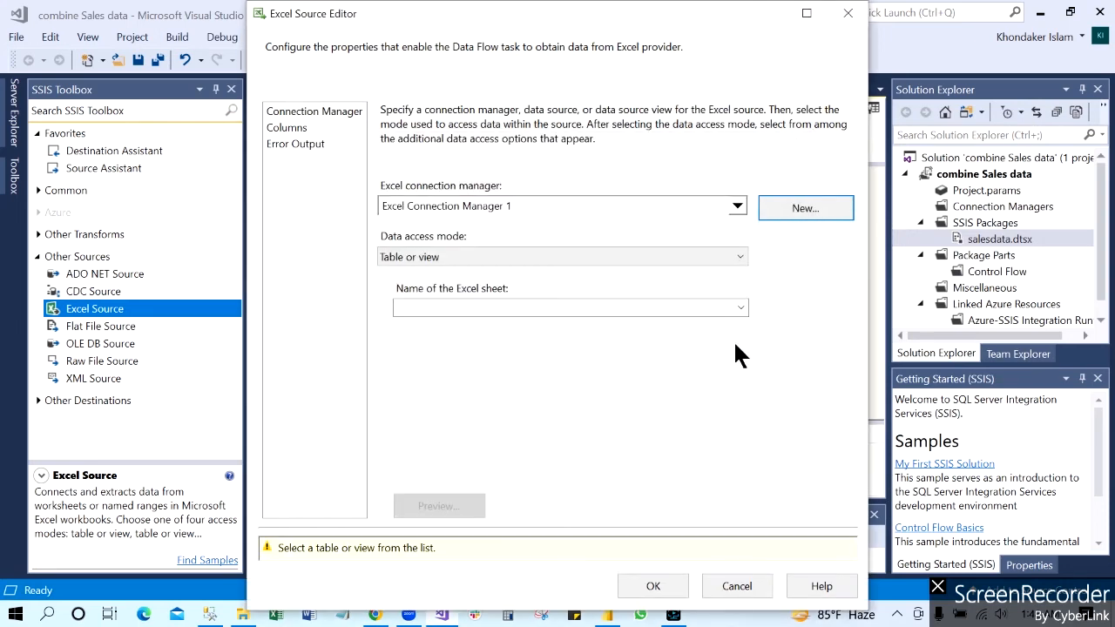
Step: Choose the AdventureWorks_Sales_2016$ sheet for Excel Source 1 and accept its settings
{"action": "left_click", "coordinate": [740, 308]}
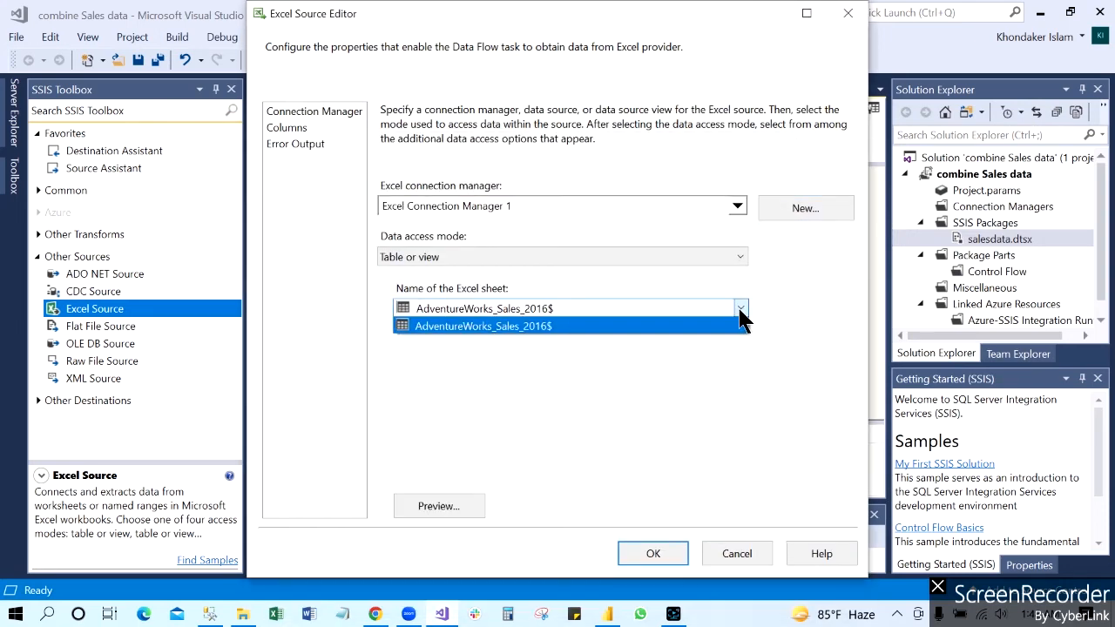
{"action": "left_click", "coordinate": [577, 326]}
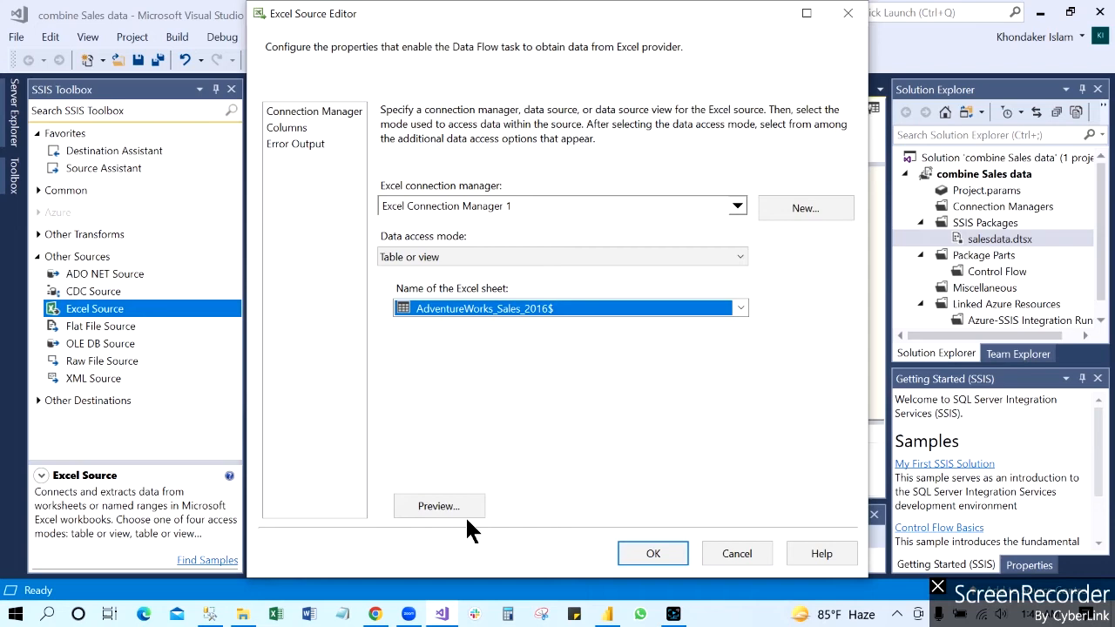
{"action": "left_click", "coordinate": [647, 549]}
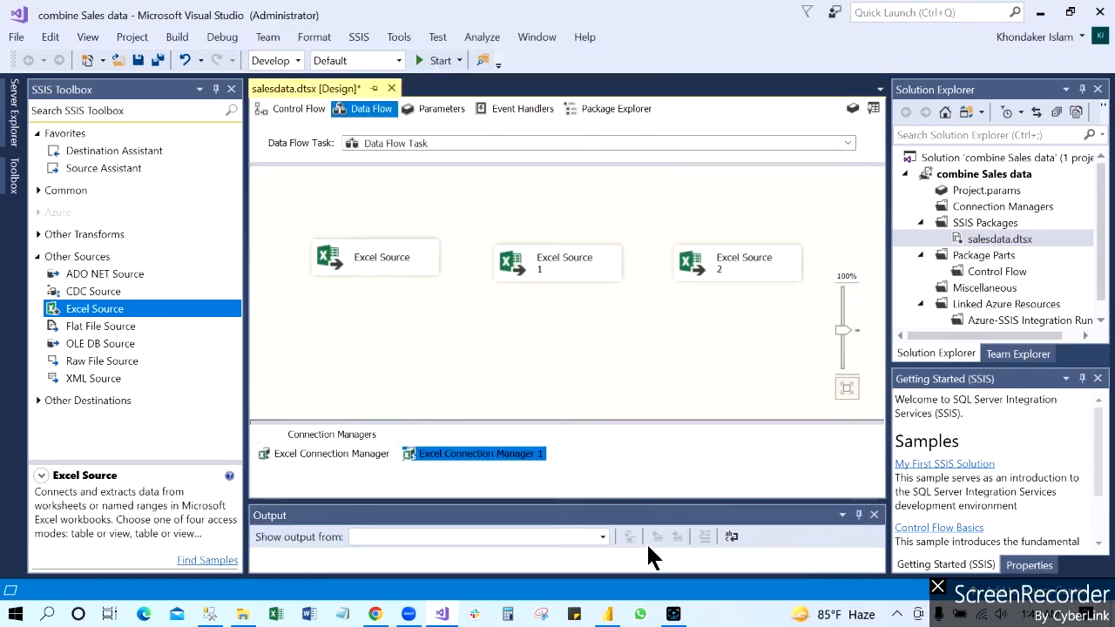
Step: Give Excel Source 2 a new Excel connection manager for AdventureWorks_Sales_2017_xls, keeping the first row as column names
{"action": "double_click", "coordinate": [737, 265]}
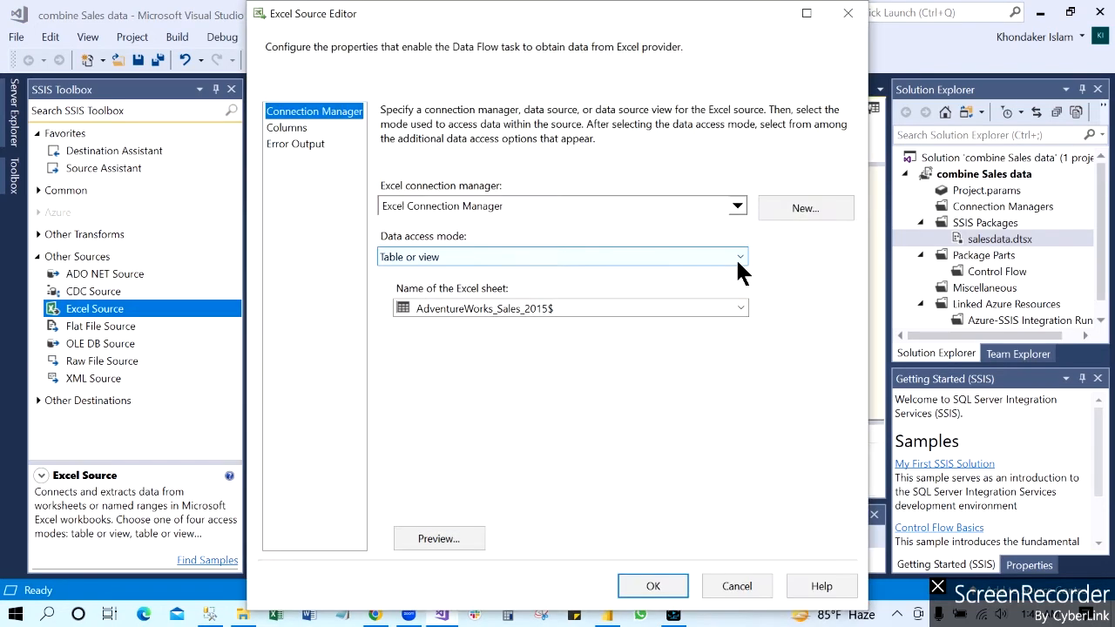
{"action": "left_click", "coordinate": [803, 206]}
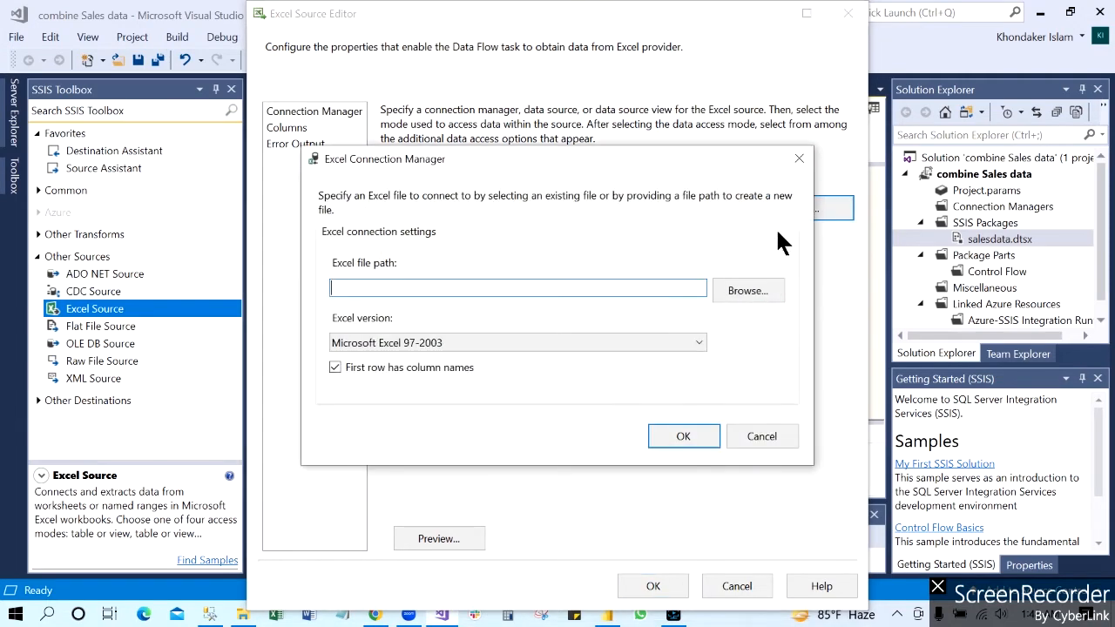
{"action": "left_click", "coordinate": [750, 293]}
{"action": "left_click", "coordinate": [738, 383]}
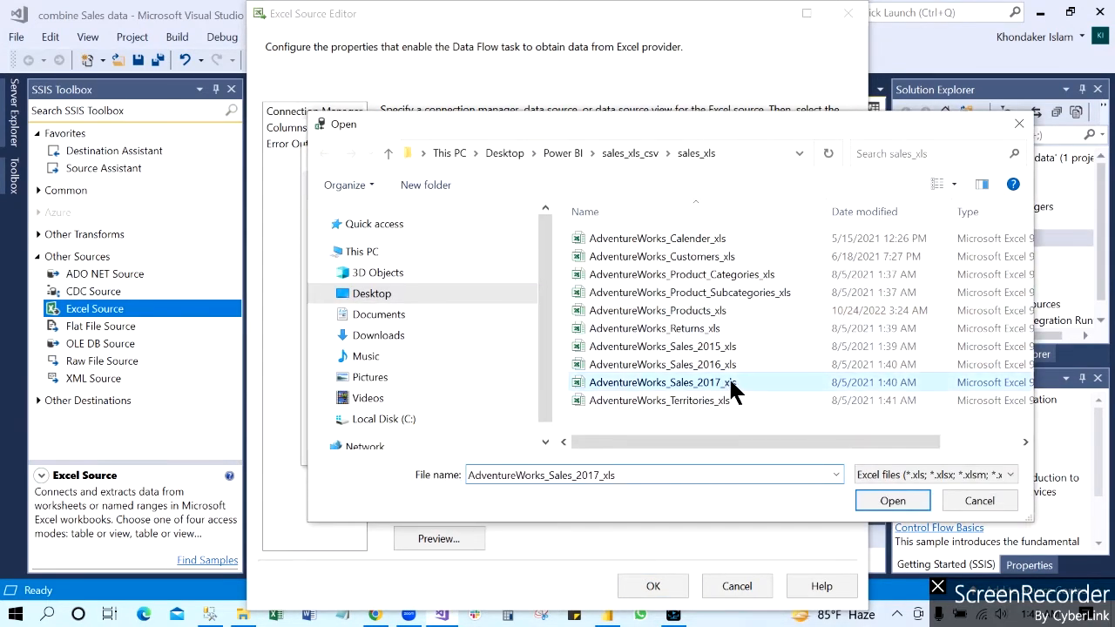
{"action": "left_click", "coordinate": [893, 501]}
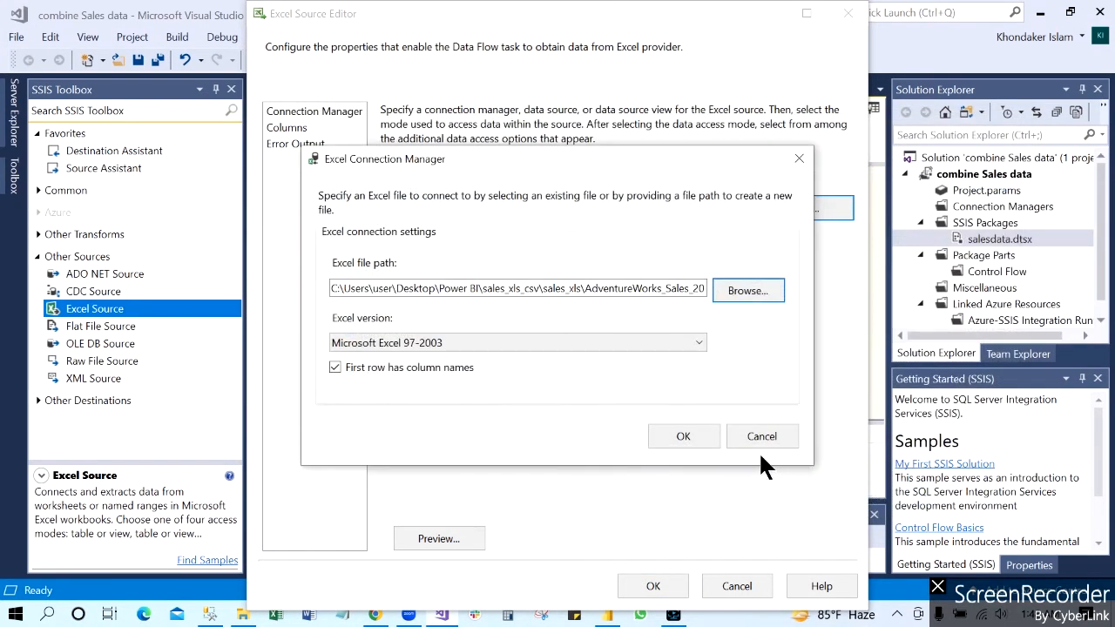
{"action": "left_click", "coordinate": [683, 437]}
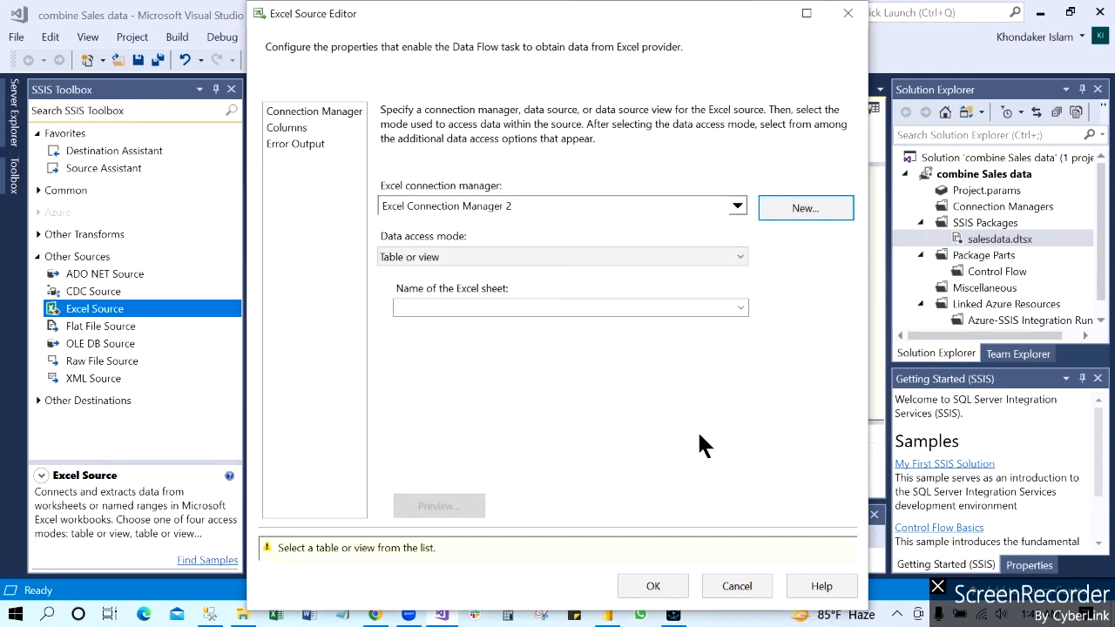
Step: Choose the AdventureWorks_Sales_2017$ sheet for Excel Source 2 and accept its settings
{"action": "left_click", "coordinate": [741, 311]}
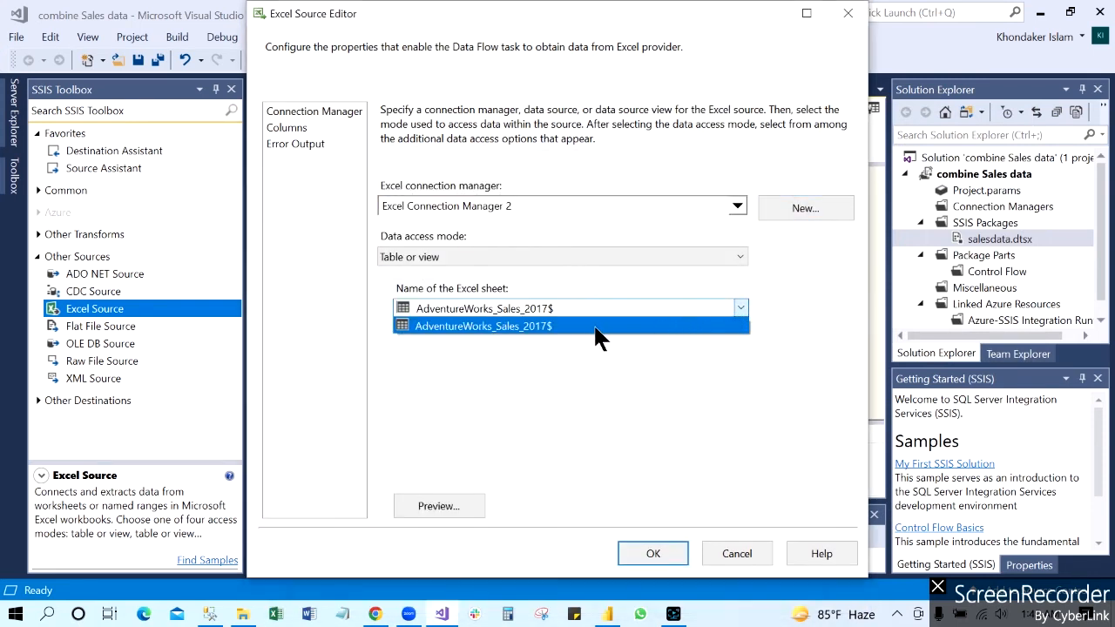
{"action": "left_click", "coordinate": [598, 324]}
{"action": "left_click", "coordinate": [653, 552]}
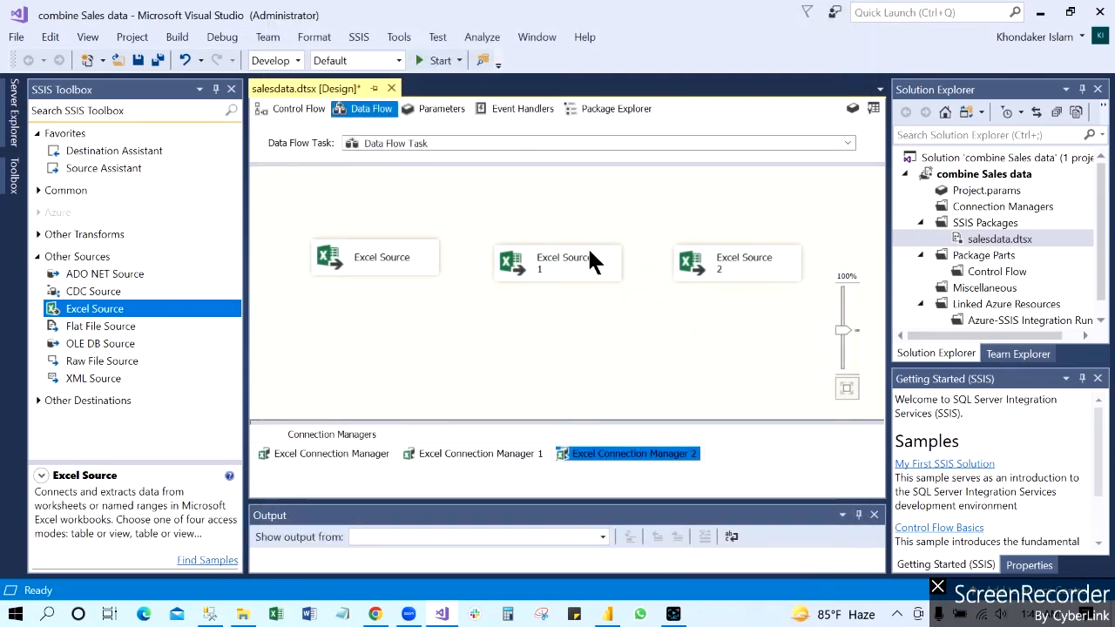
Step: Move the three Excel Sources up in the data flow to free space beneath them
{"action": "left_click_drag", "start_coordinate": [589, 260], "coordinate": [591, 207]}
{"action": "left_click_drag", "start_coordinate": [421, 255], "coordinate": [427, 203]}
{"action": "left_click_drag", "start_coordinate": [719, 262], "coordinate": [729, 217]}
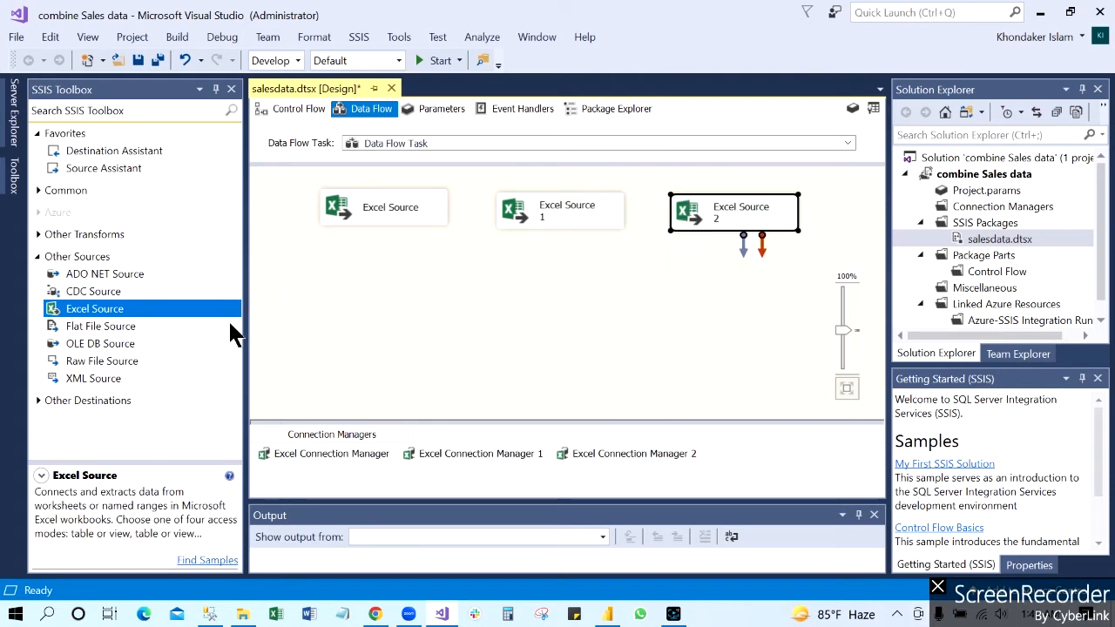
Step: Add a Union All transformation to the data flow, below the middle Excel Source
{"action": "left_click", "coordinate": [39, 191]}
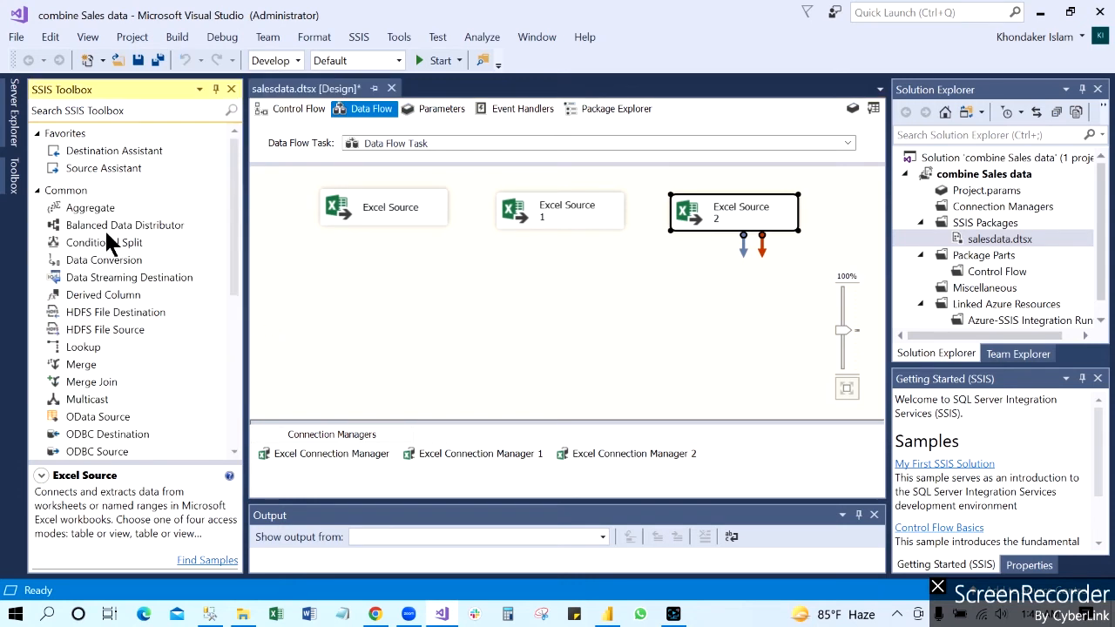
{"action": "scroll", "coordinate": [128, 284], "scroll_direction": "down", "scroll_amount": 2}
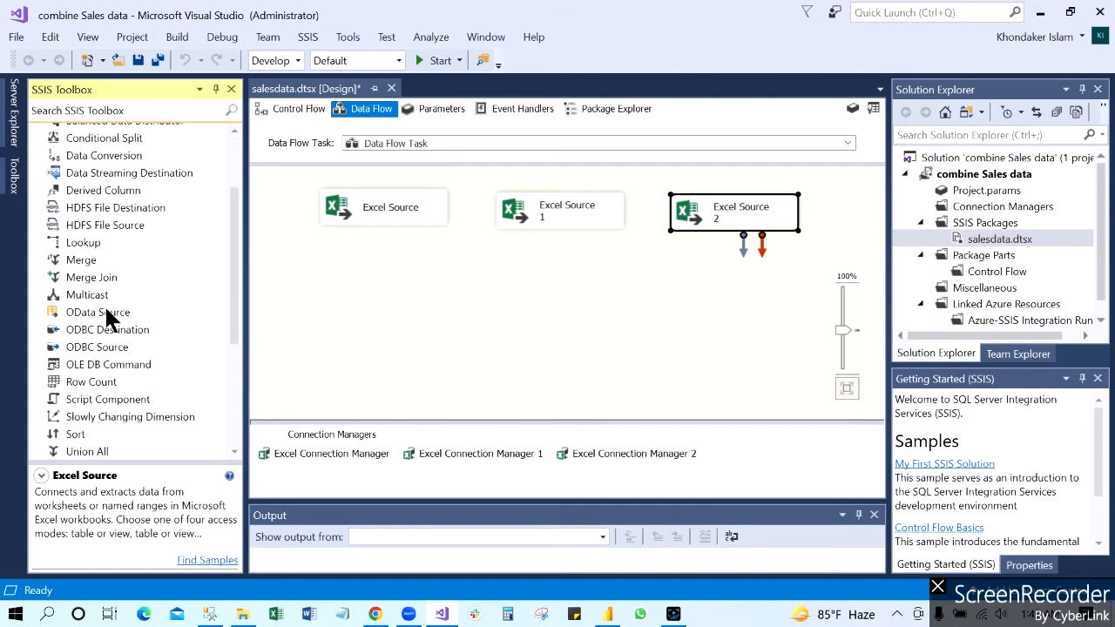
{"action": "scroll", "coordinate": [139, 412], "scroll_direction": "down", "scroll_amount": 2}
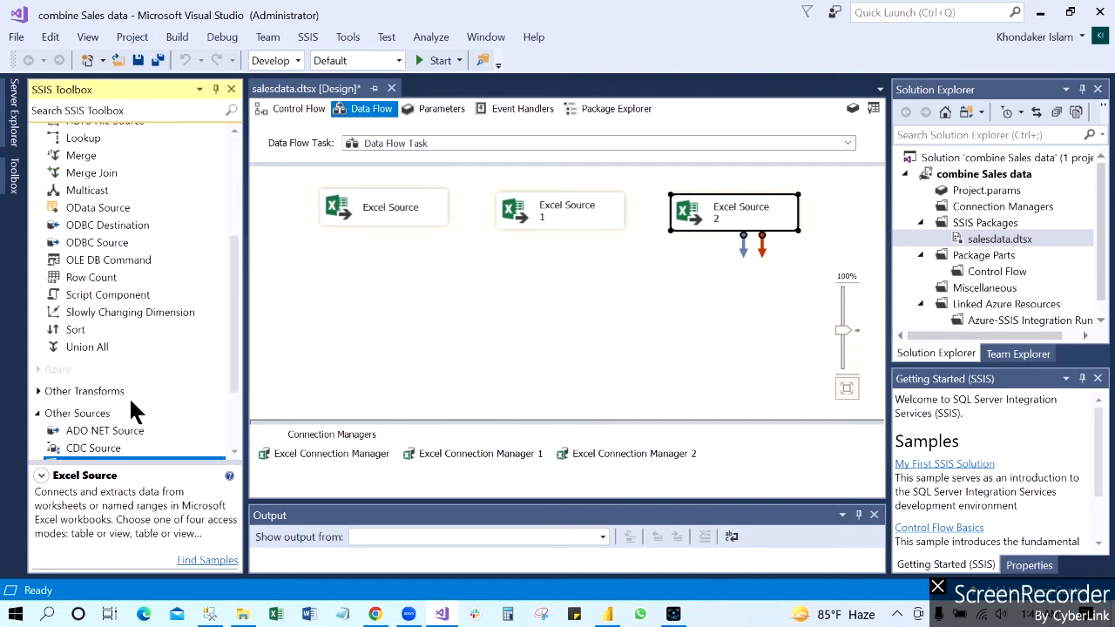
{"action": "left_click", "coordinate": [91, 348]}
{"action": "scroll", "coordinate": [157, 384], "scroll_direction": "up", "scroll_amount": 4}
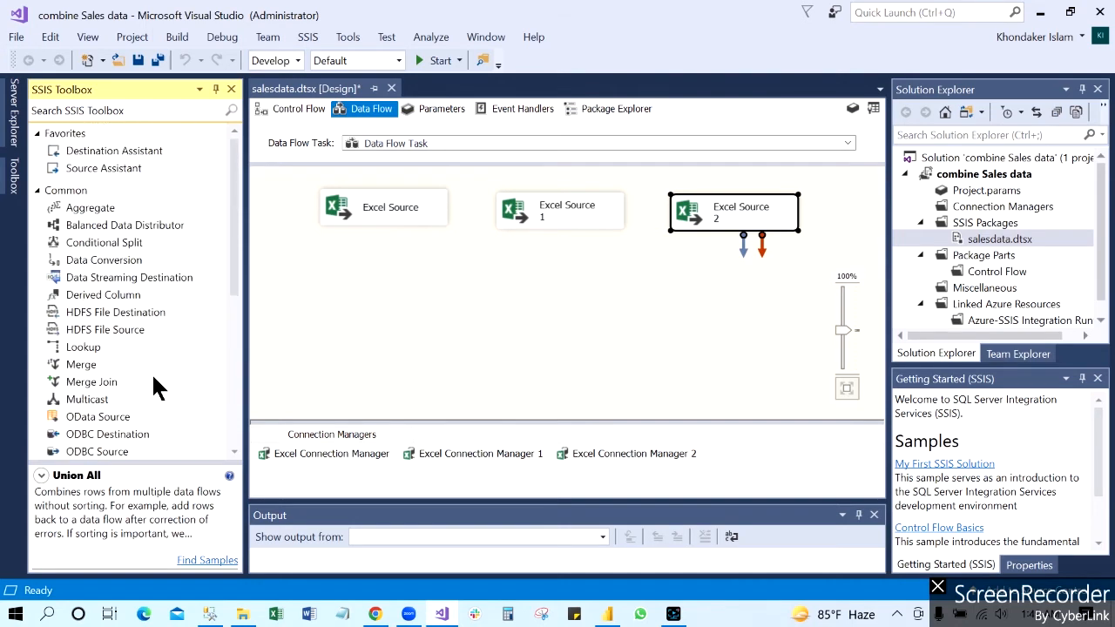
{"action": "scroll", "coordinate": [150, 367], "scroll_direction": "down", "scroll_amount": 2}
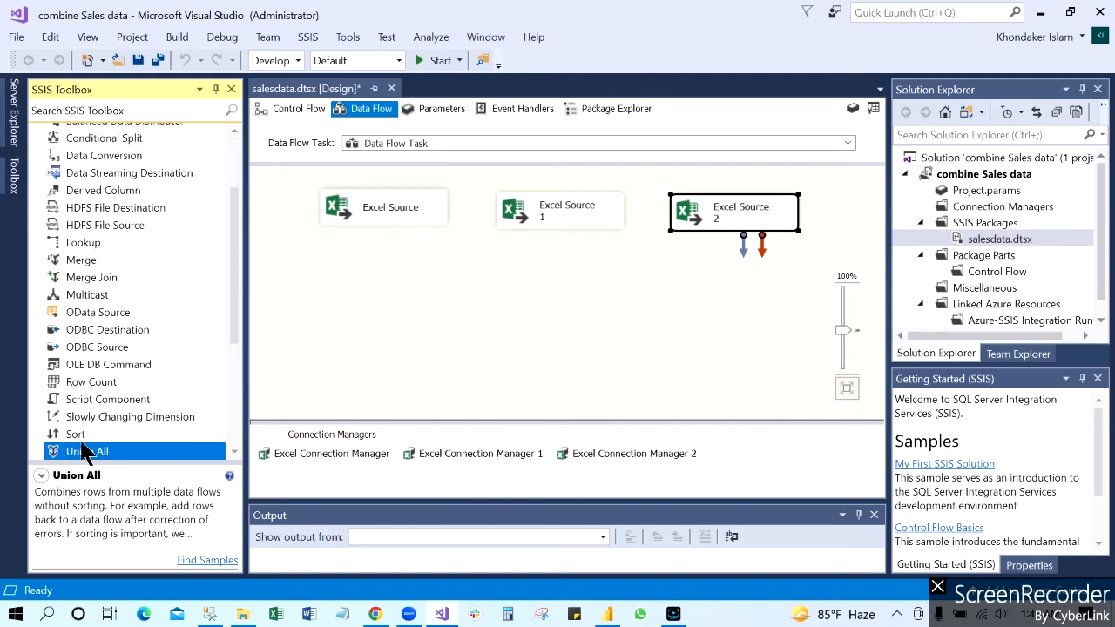
{"action": "scroll", "coordinate": [131, 417], "scroll_direction": "down", "scroll_amount": 4}
{"action": "left_click_drag", "start_coordinate": [94, 243], "coordinate": [561, 312]}
Step: Connect the data outputs of Excel Source, Excel Source 1 and Excel Source 2 to the Union All transformation
{"action": "left_click", "coordinate": [405, 217]}
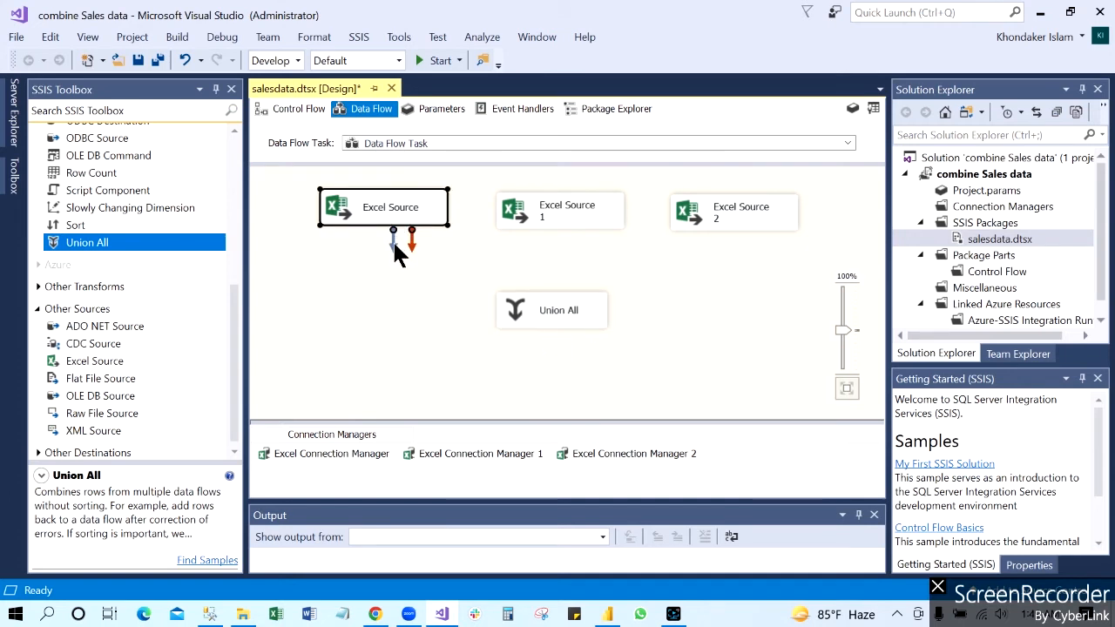
{"action": "left_click_drag", "start_coordinate": [393, 242], "coordinate": [542, 312]}
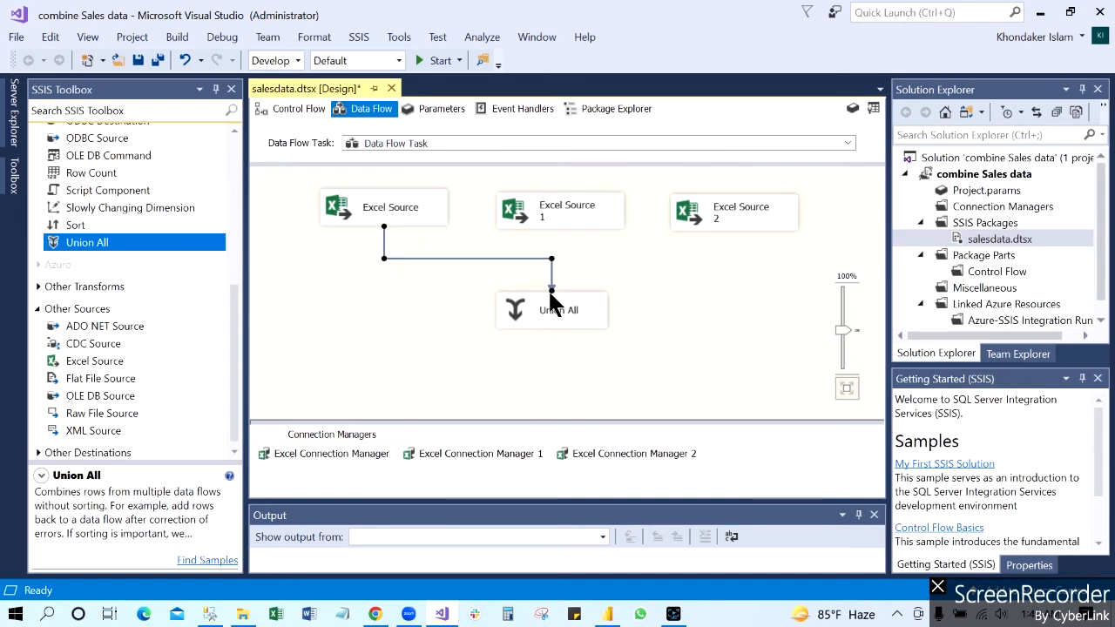
{"action": "left_click", "coordinate": [586, 228]}
{"action": "left_click_drag", "start_coordinate": [568, 244], "coordinate": [565, 314]}
{"action": "left_click", "coordinate": [718, 217]}
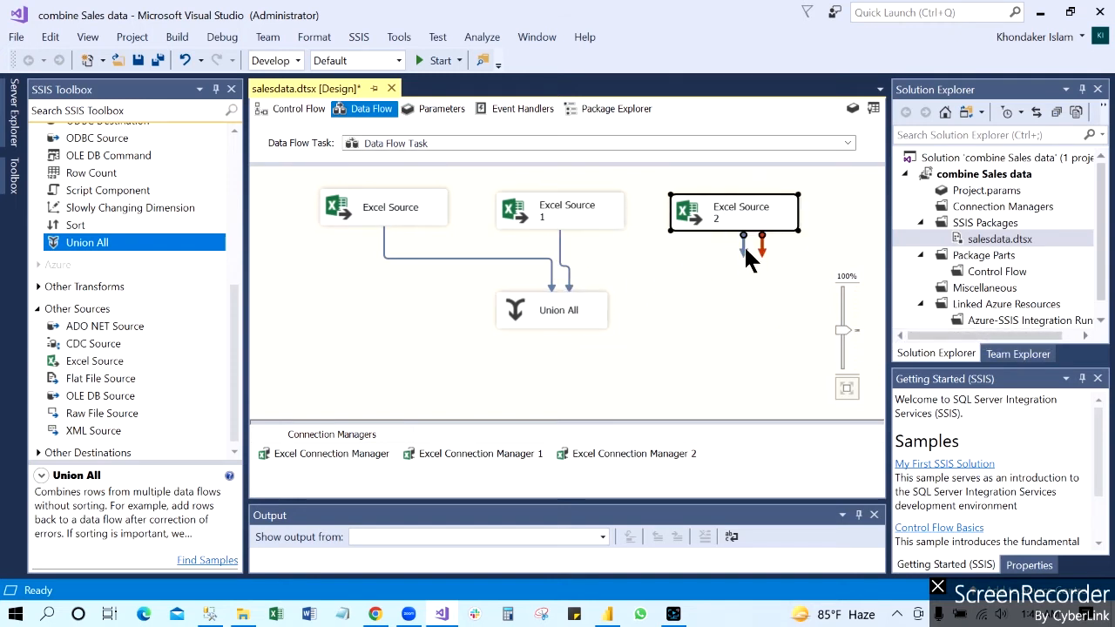
{"action": "left_click_drag", "start_coordinate": [742, 248], "coordinate": [585, 292]}
{"action": "left_click", "coordinate": [575, 298]}
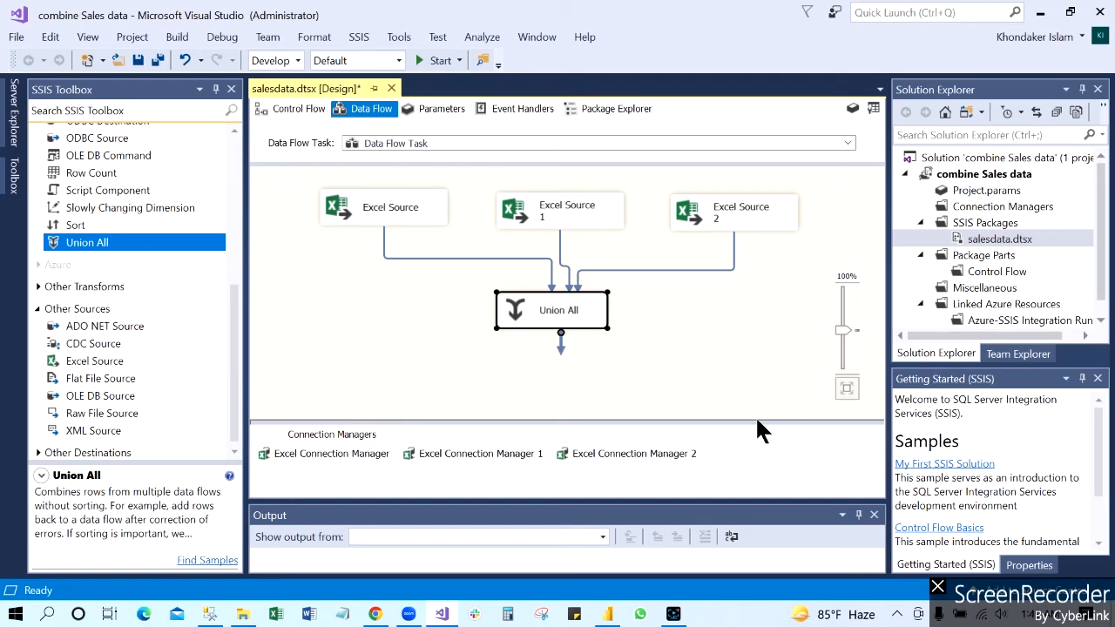
Step: Enlarge the data flow canvas and add an OLE DB Destination below the Union All transformation
{"action": "left_click_drag", "start_coordinate": [757, 422], "coordinate": [753, 443]}
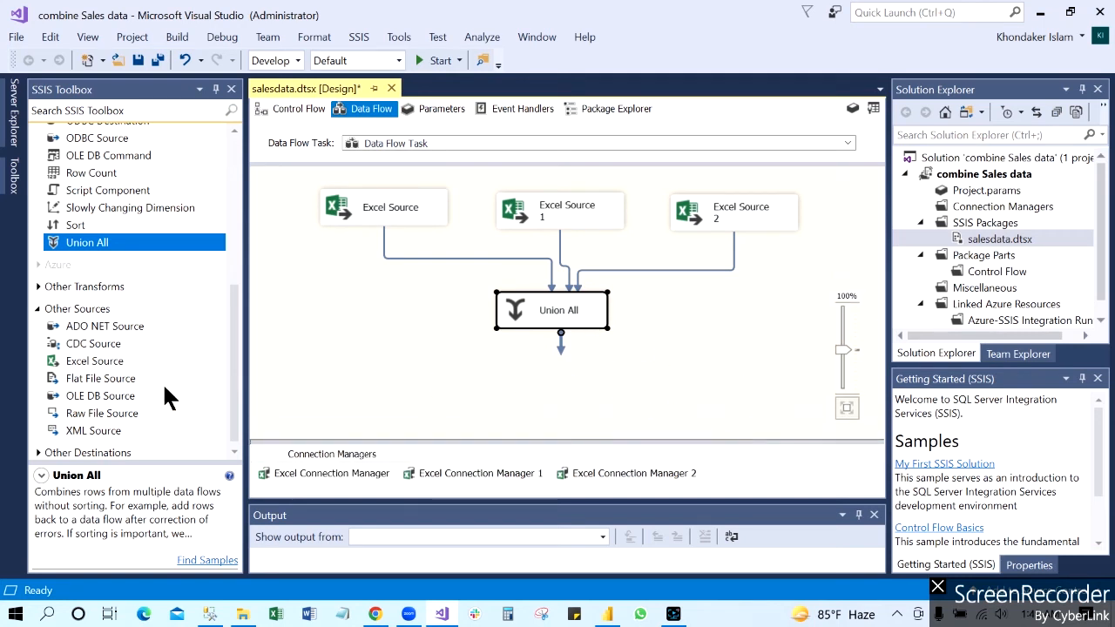
{"action": "left_click_drag", "start_coordinate": [239, 309], "coordinate": [225, 340]}
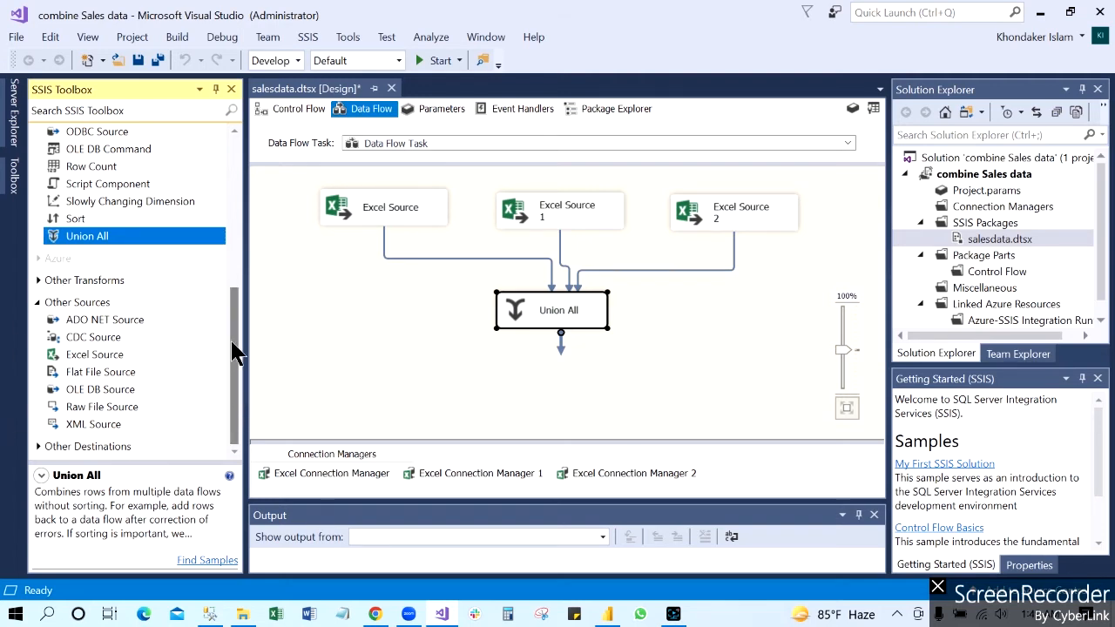
{"action": "left_click_drag", "start_coordinate": [231, 349], "coordinate": [235, 342]}
{"action": "scroll", "coordinate": [235, 342], "scroll_direction": "down", "scroll_amount": 1}
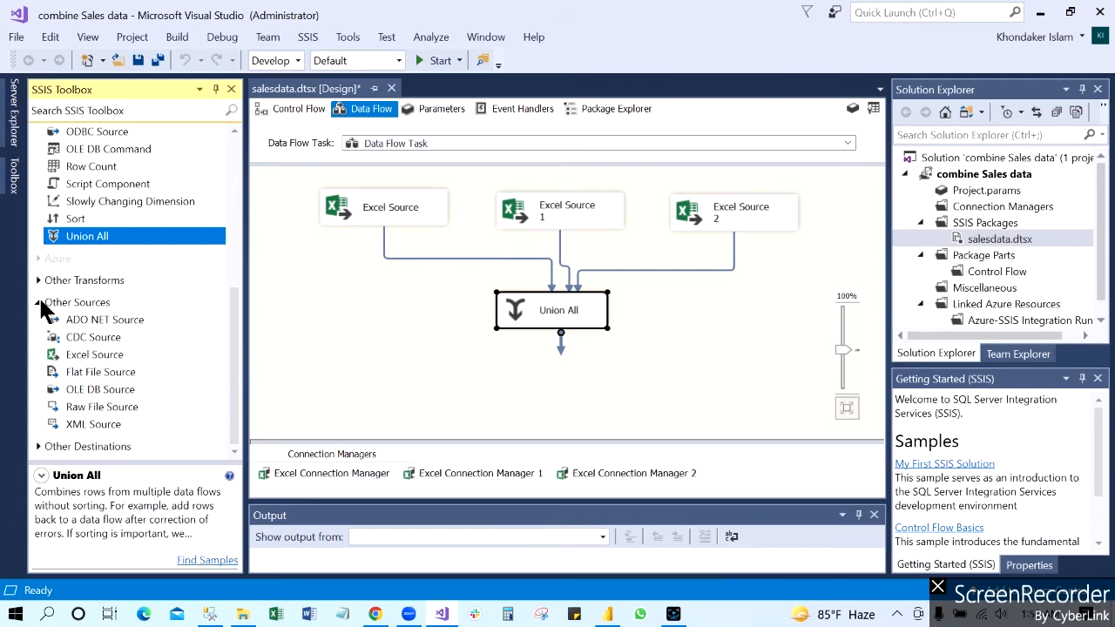
{"action": "left_click", "coordinate": [37, 302]}
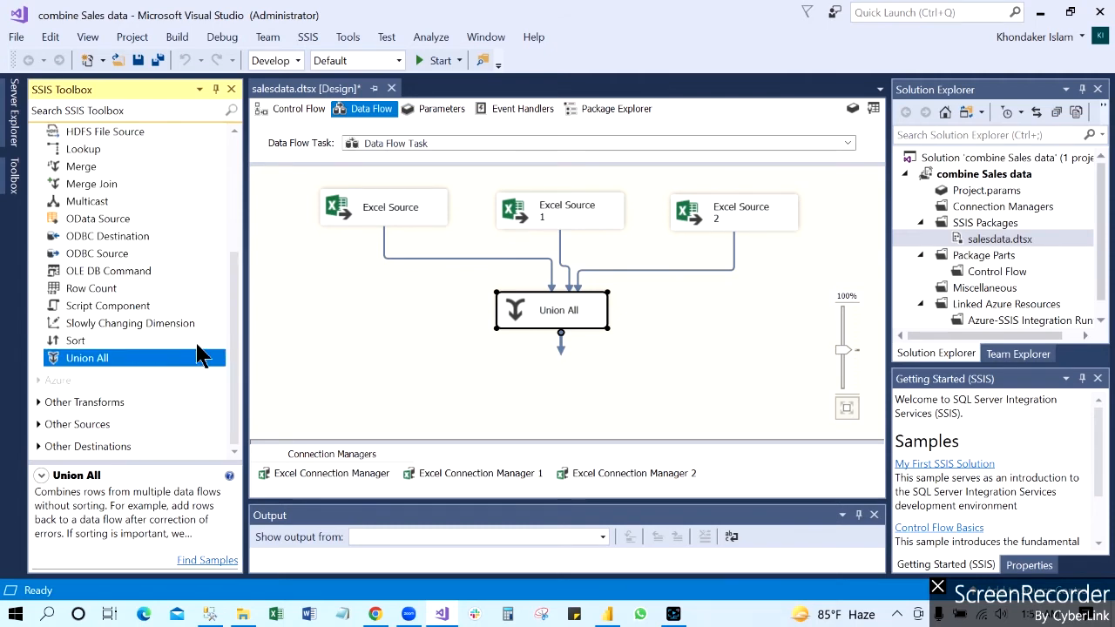
{"action": "scroll", "coordinate": [101, 202], "scroll_direction": "up", "scroll_amount": 4}
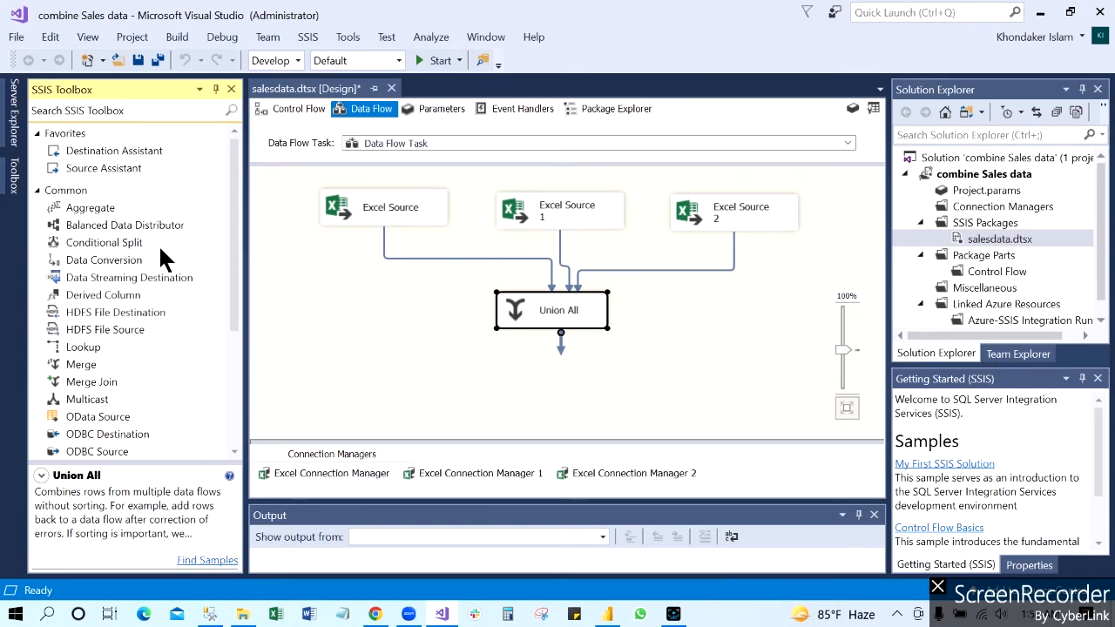
{"action": "left_click", "coordinate": [38, 189]}
{"action": "left_click", "coordinate": [95, 281]}
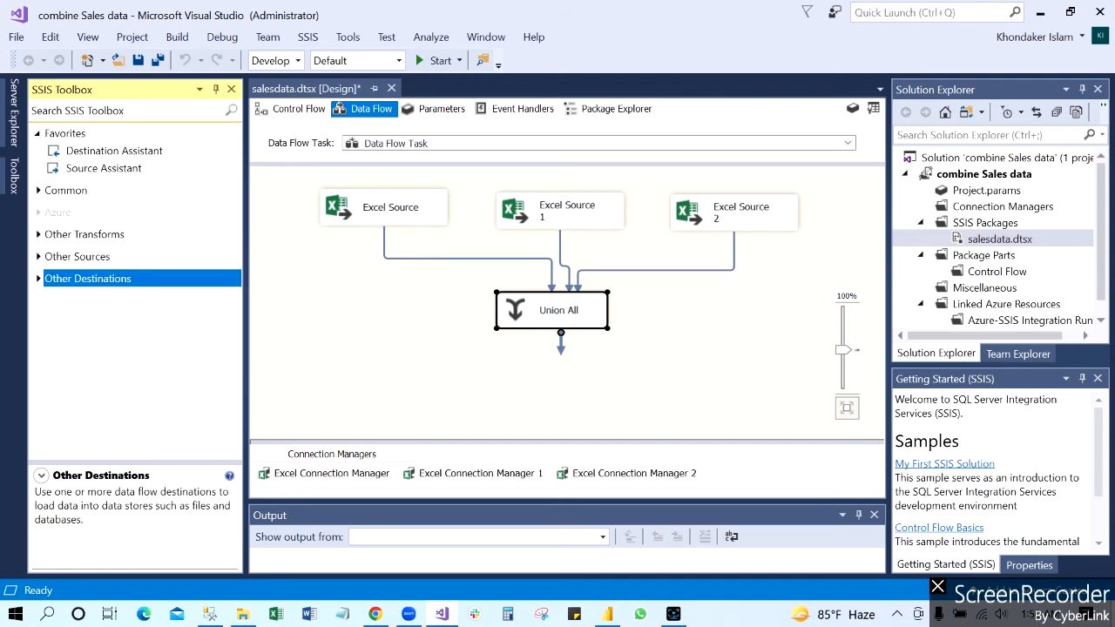
{"action": "left_click", "coordinate": [37, 278]}
{"action": "scroll", "coordinate": [232, 327], "scroll_direction": "down", "scroll_amount": 2}
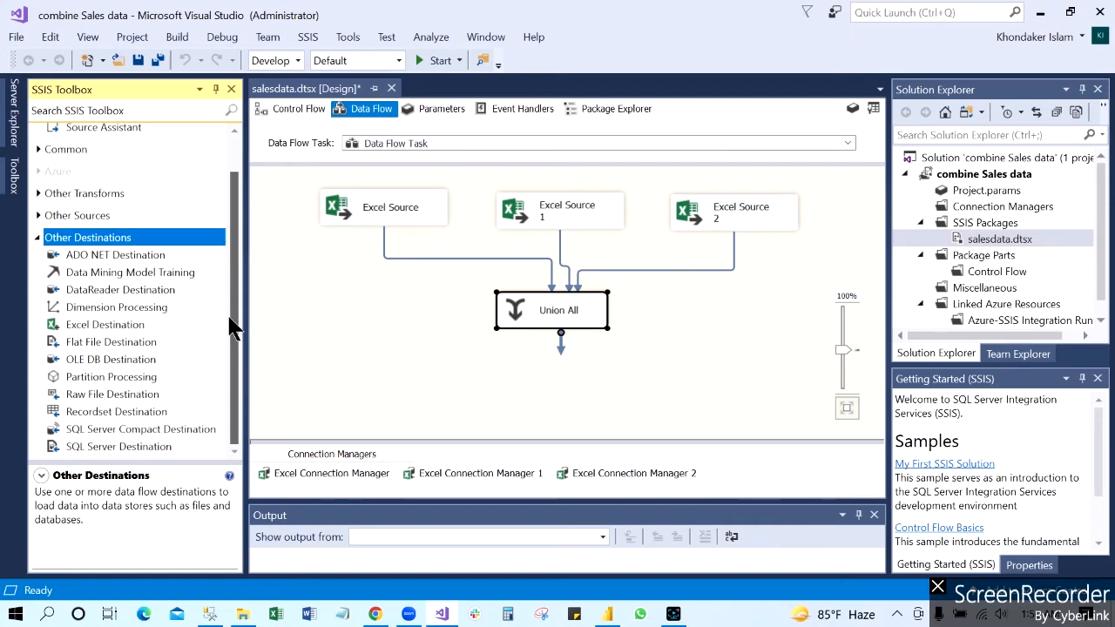
{"action": "left_click", "coordinate": [111, 360]}
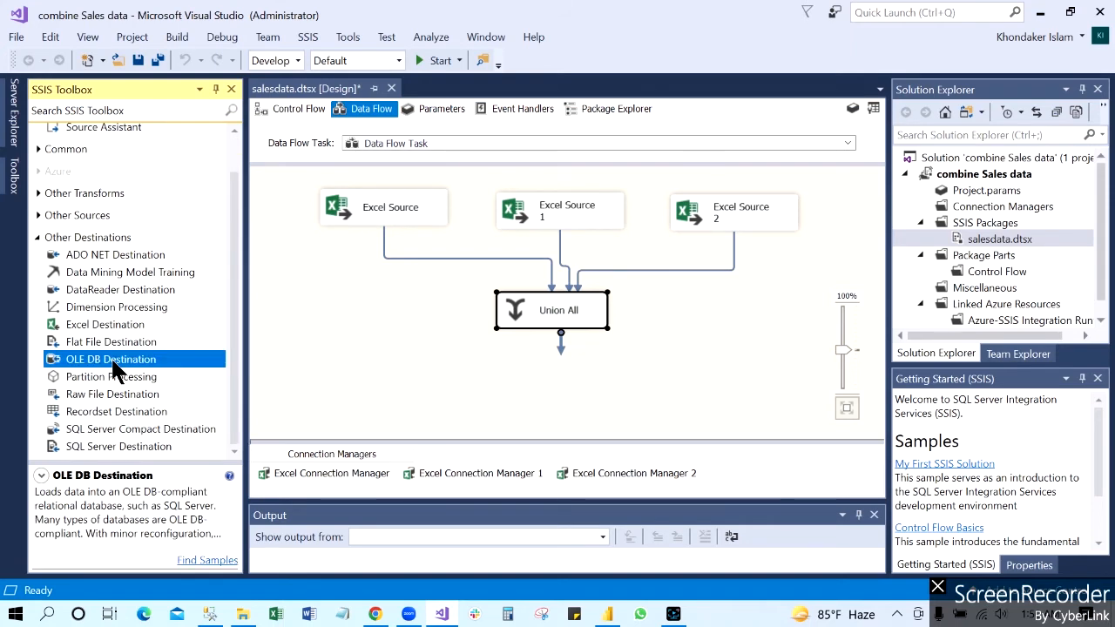
{"action": "left_click_drag", "start_coordinate": [113, 364], "coordinate": [555, 393]}
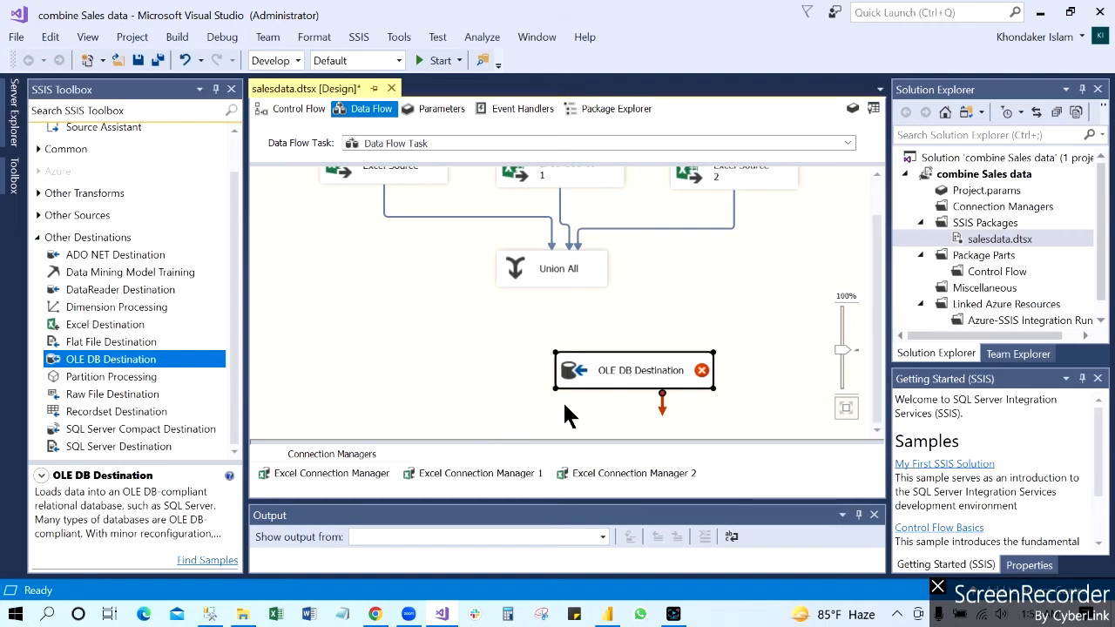
Step: Connect the Union All output to the OLE DB Destination and open the destination's editor
{"action": "left_click", "coordinate": [549, 272]}
{"action": "left_click_drag", "start_coordinate": [559, 301], "coordinate": [645, 360]}
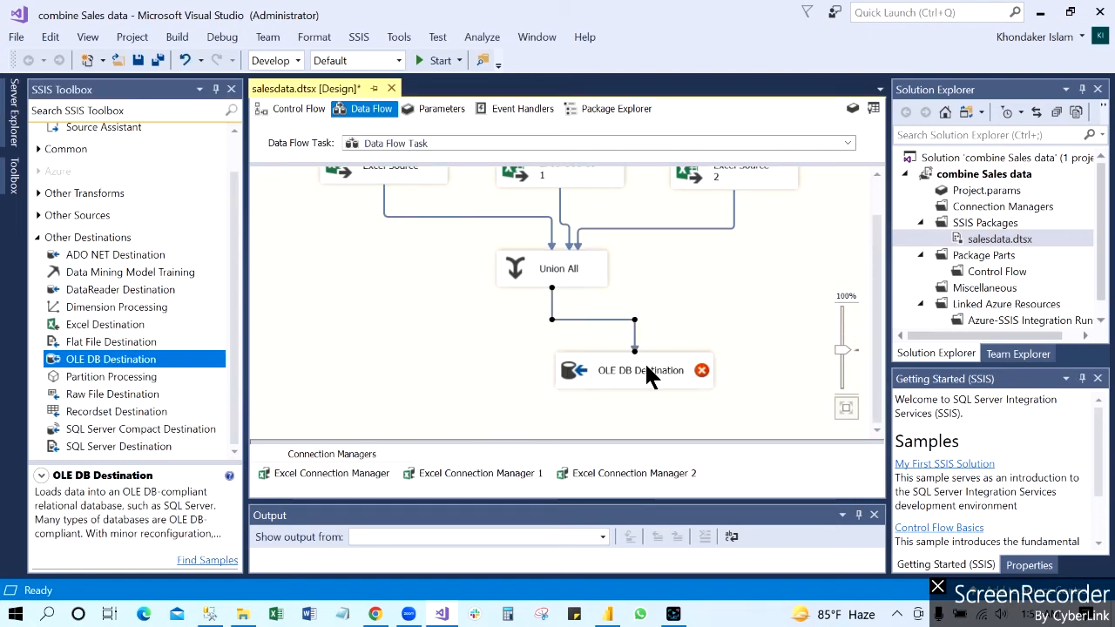
{"action": "left_click", "coordinate": [647, 362]}
{"action": "right_click", "coordinate": [652, 362]}
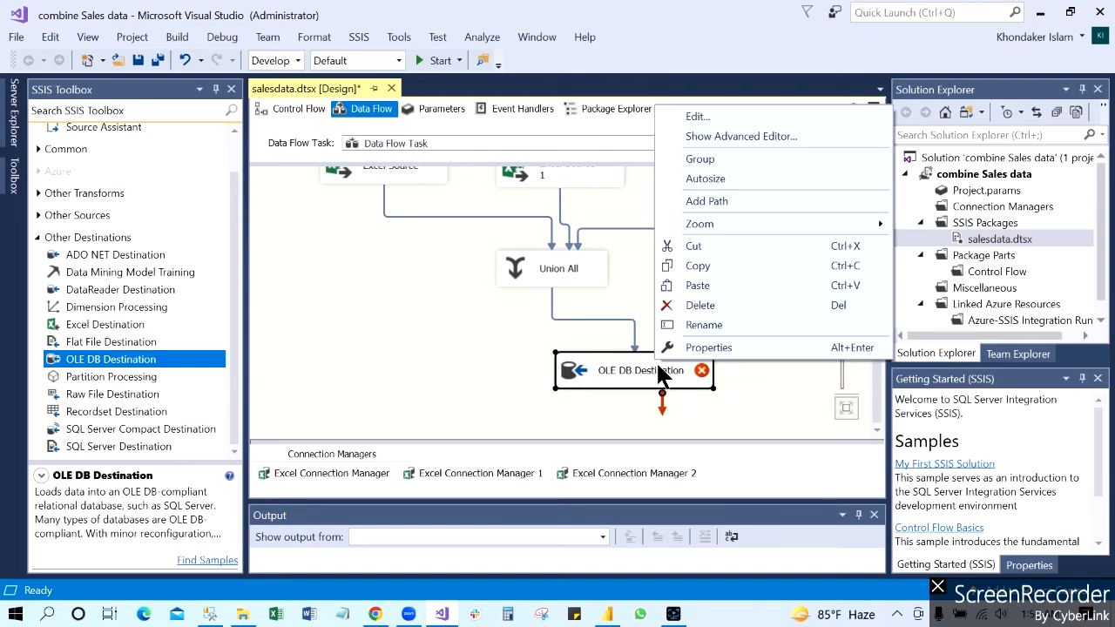
{"action": "left_click", "coordinate": [706, 109]}
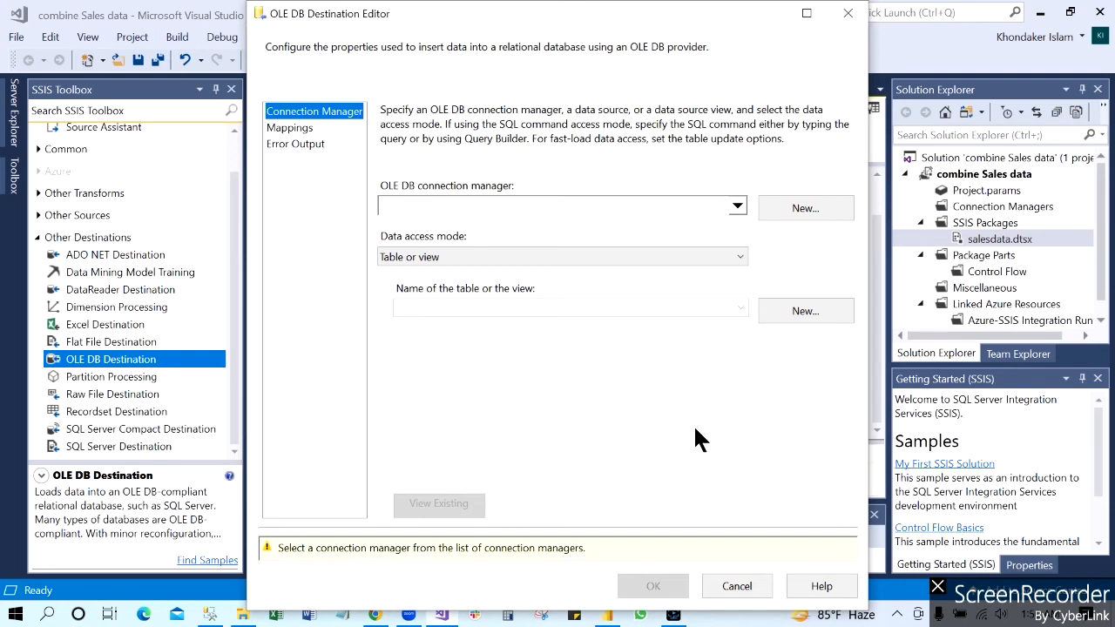
Step: Start a new OLE DB connection and set its server name to DESKTOP-IJ50R67, copied from SQL Server Management Studio's Database Engine connection dialog
{"action": "left_click", "coordinate": [803, 206]}
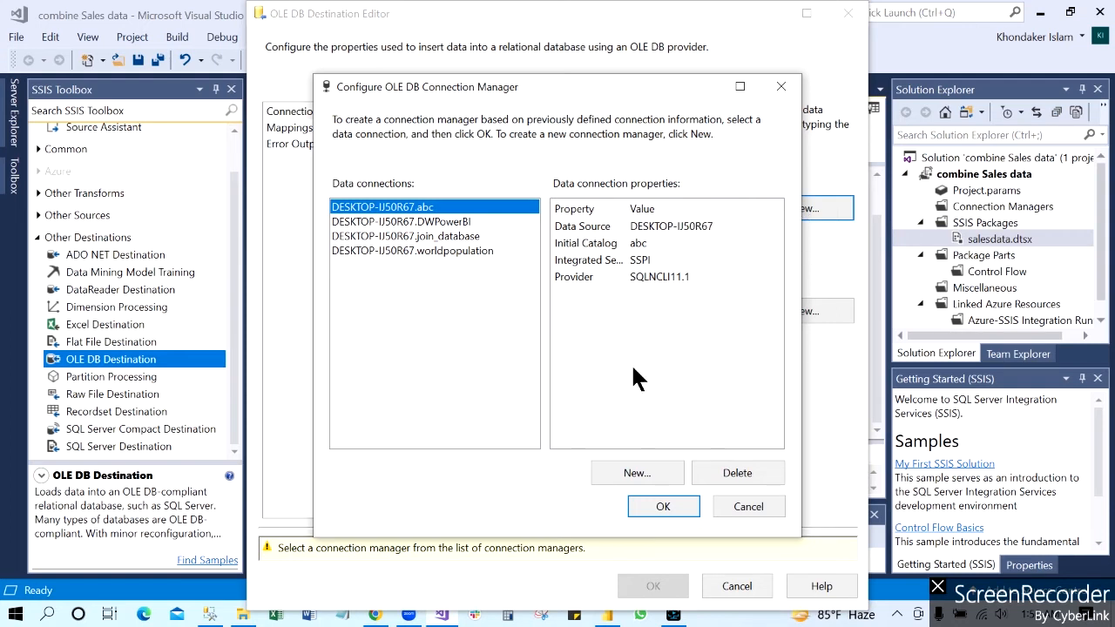
{"action": "left_click", "coordinate": [644, 471]}
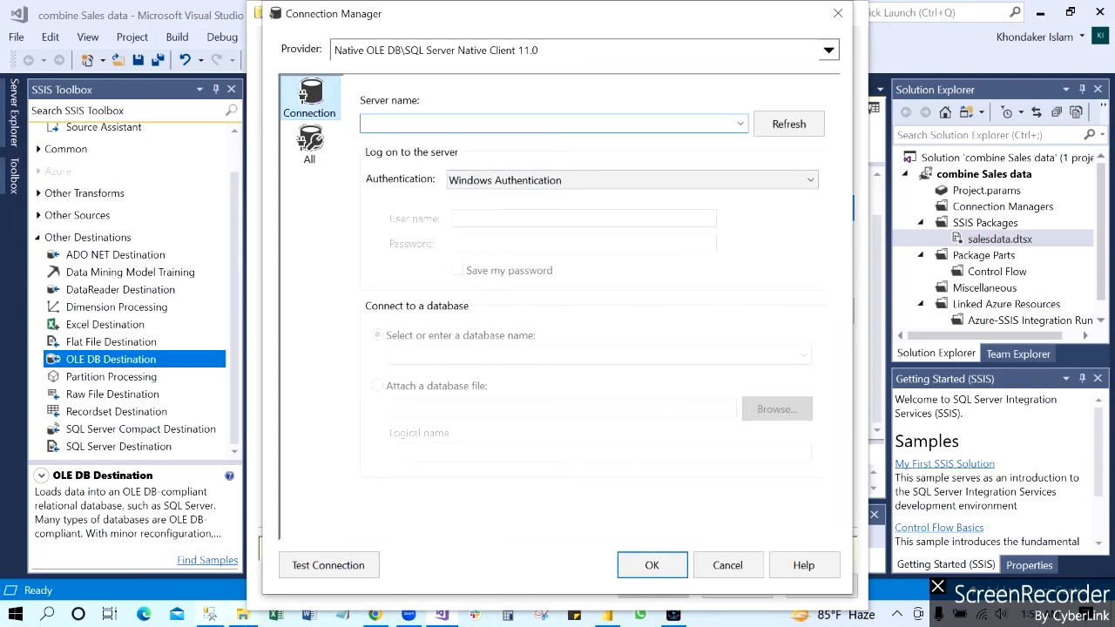
{"action": "left_click", "coordinate": [202, 615]}
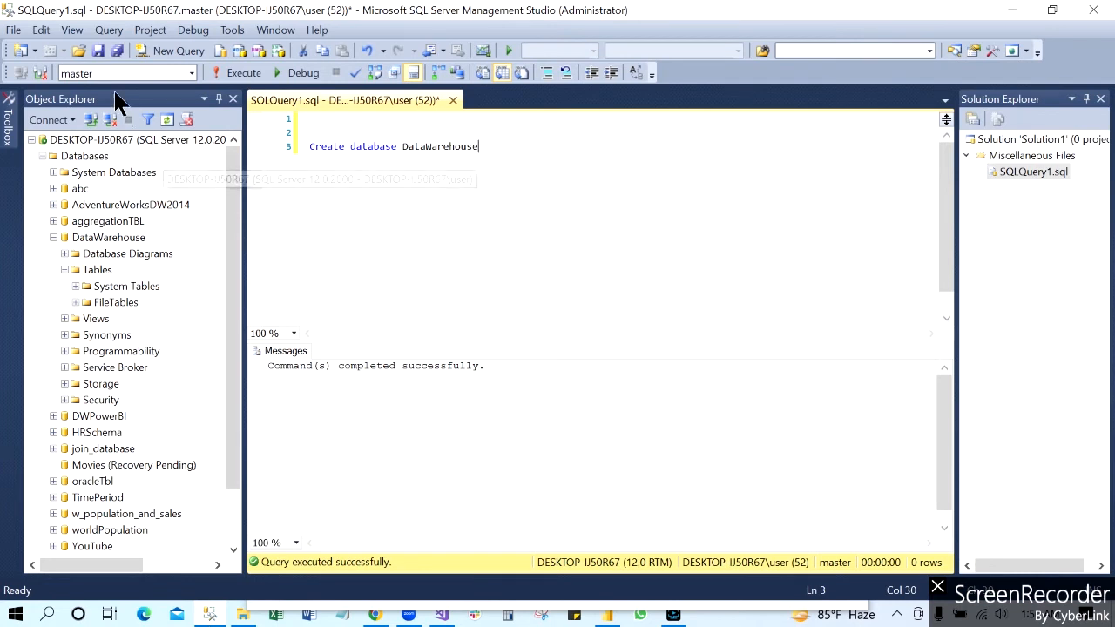
{"action": "left_click", "coordinate": [49, 120]}
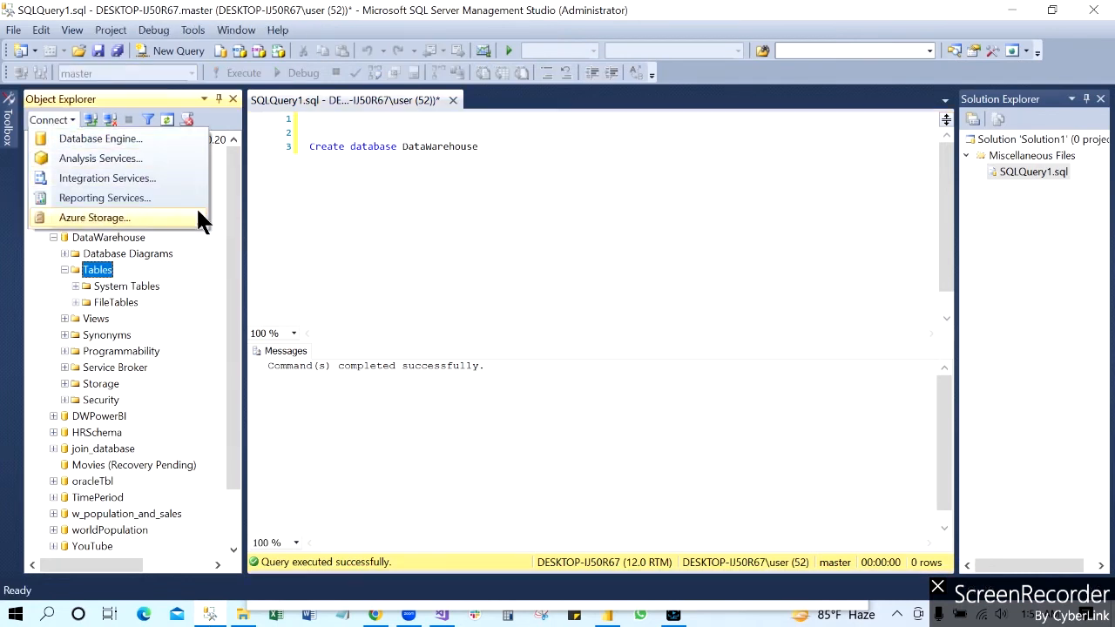
{"action": "left_click", "coordinate": [100, 139]}
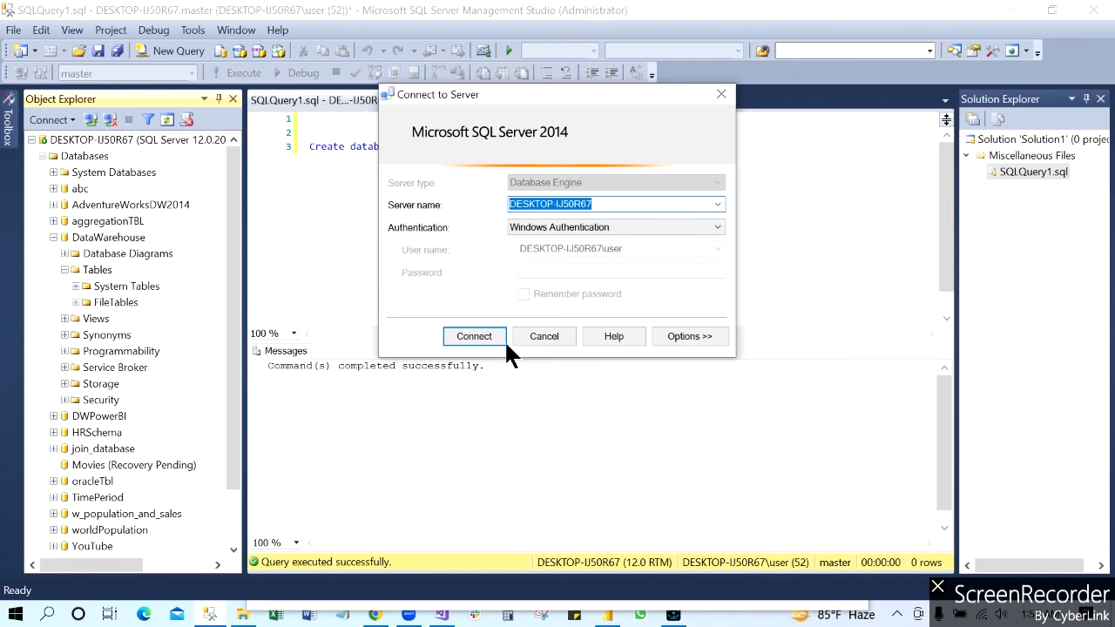
{"action": "left_click", "coordinate": [550, 336]}
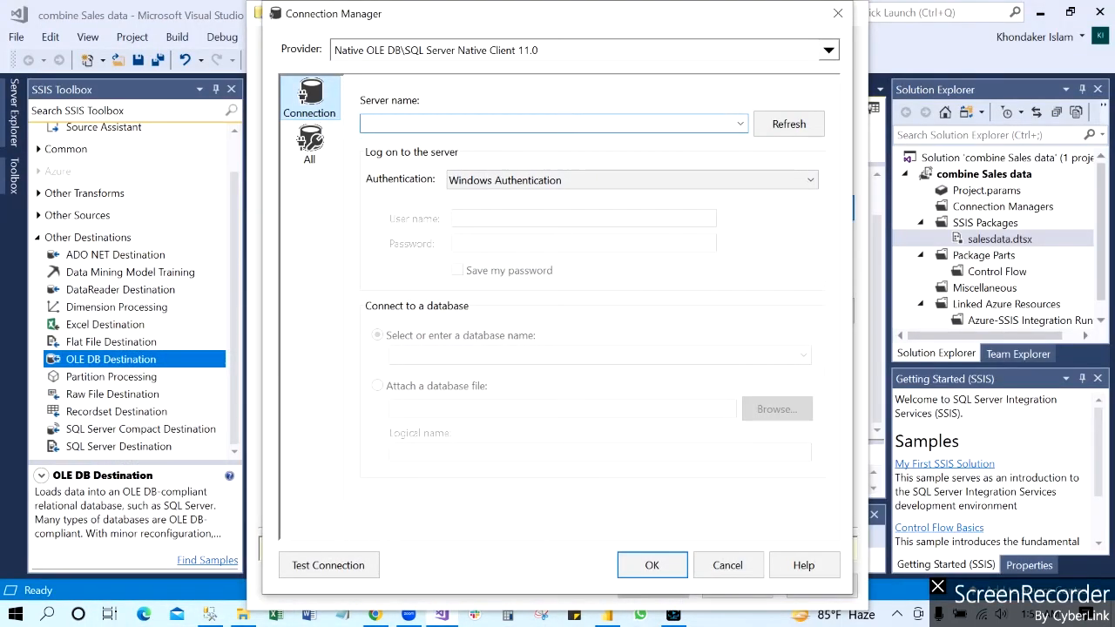
{"action": "type", "text": "DESKTOP-IJ50R67"}
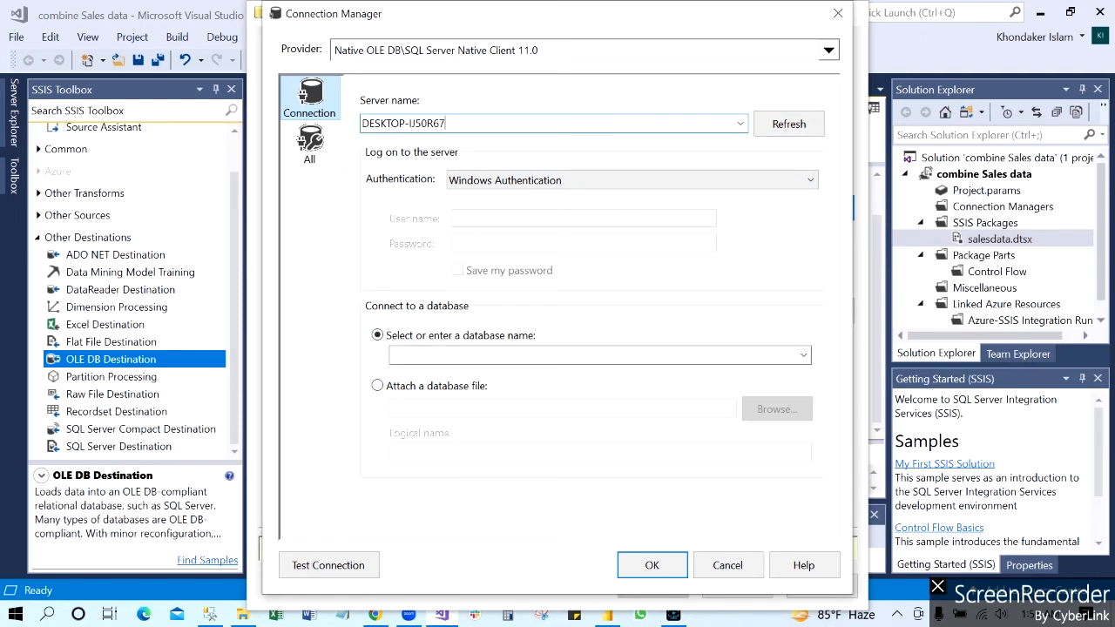
Step: Select the DataWarehouse database for the new connection and use that connection for the OLE DB Destination
{"action": "left_click", "coordinate": [802, 355]}
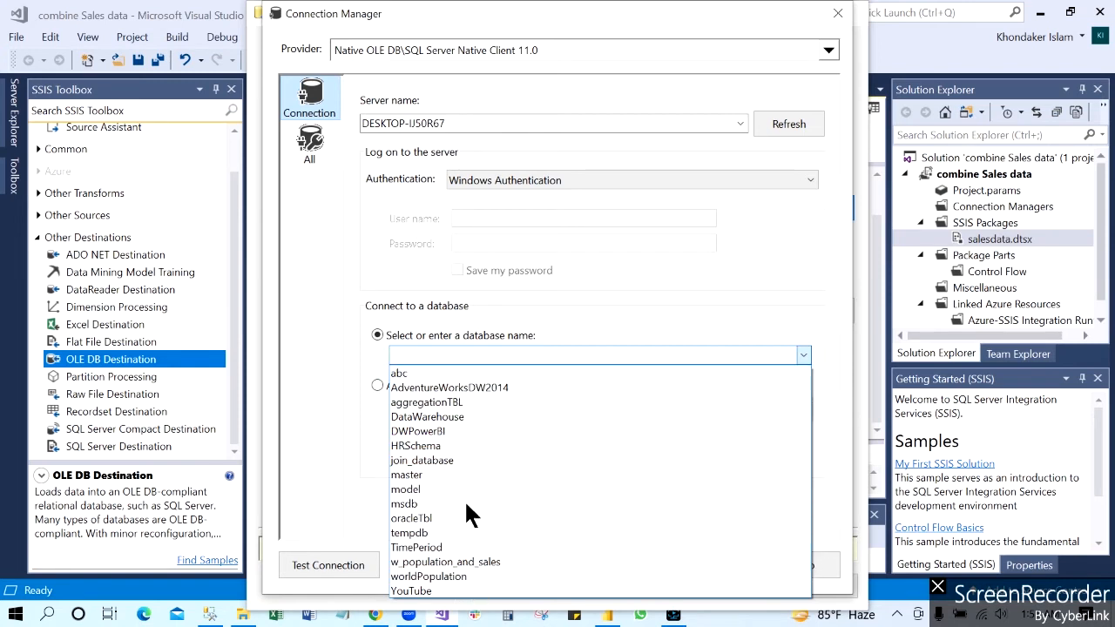
{"action": "left_click", "coordinate": [509, 424]}
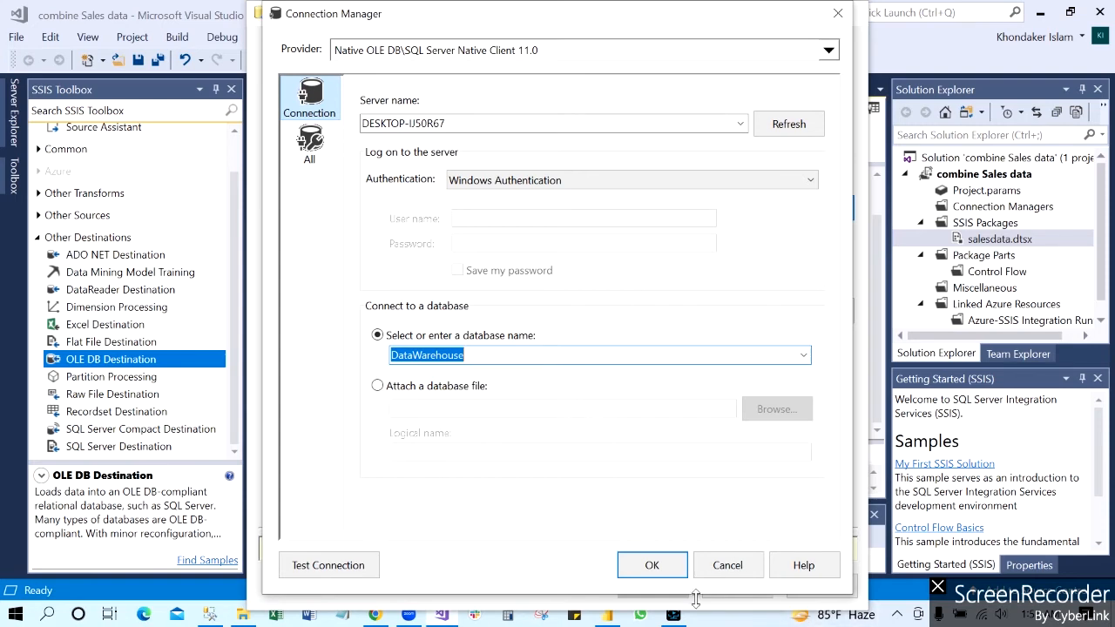
{"action": "left_click", "coordinate": [653, 564]}
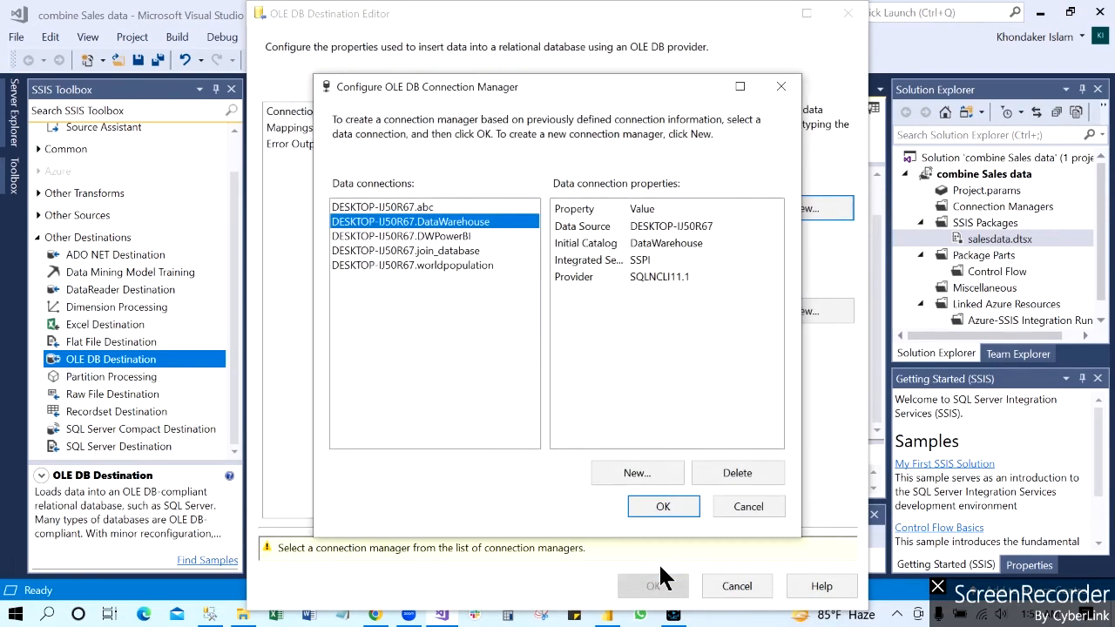
{"action": "left_click", "coordinate": [662, 503]}
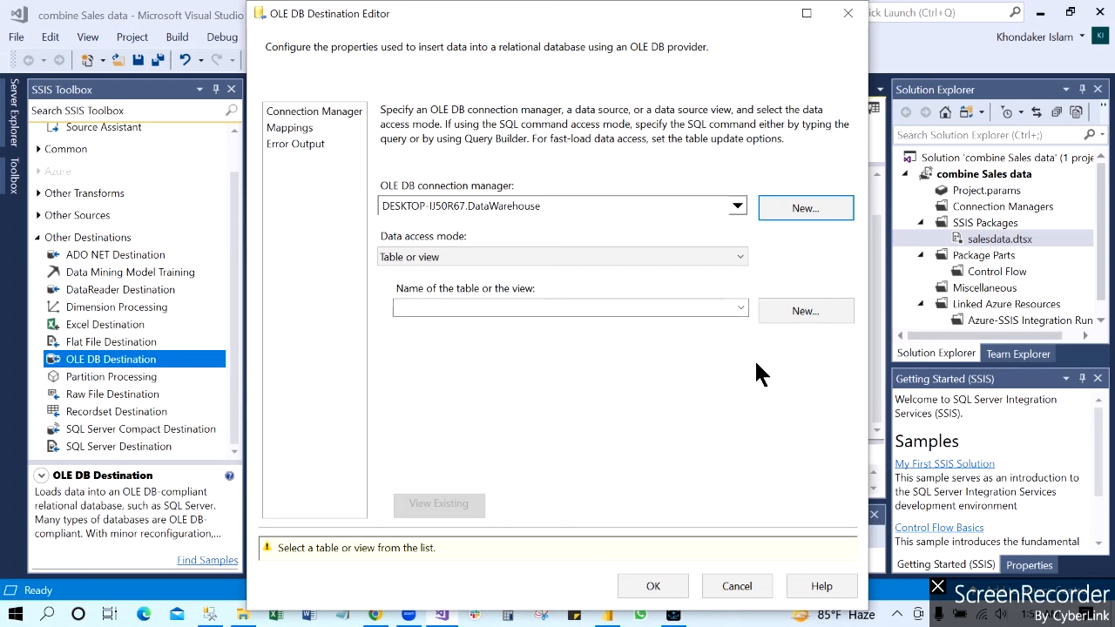
Step: Create a new destination table named salesData, replacing the default table name in the CREATE TABLE statement
{"action": "left_click", "coordinate": [806, 313]}
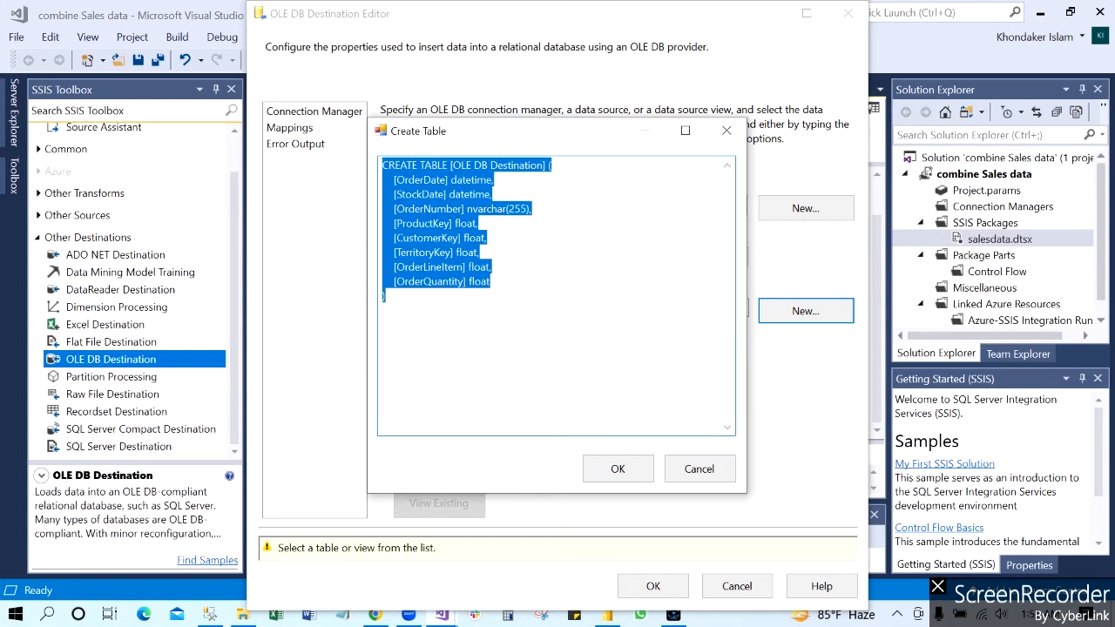
{"action": "left_click", "coordinate": [492, 282]}
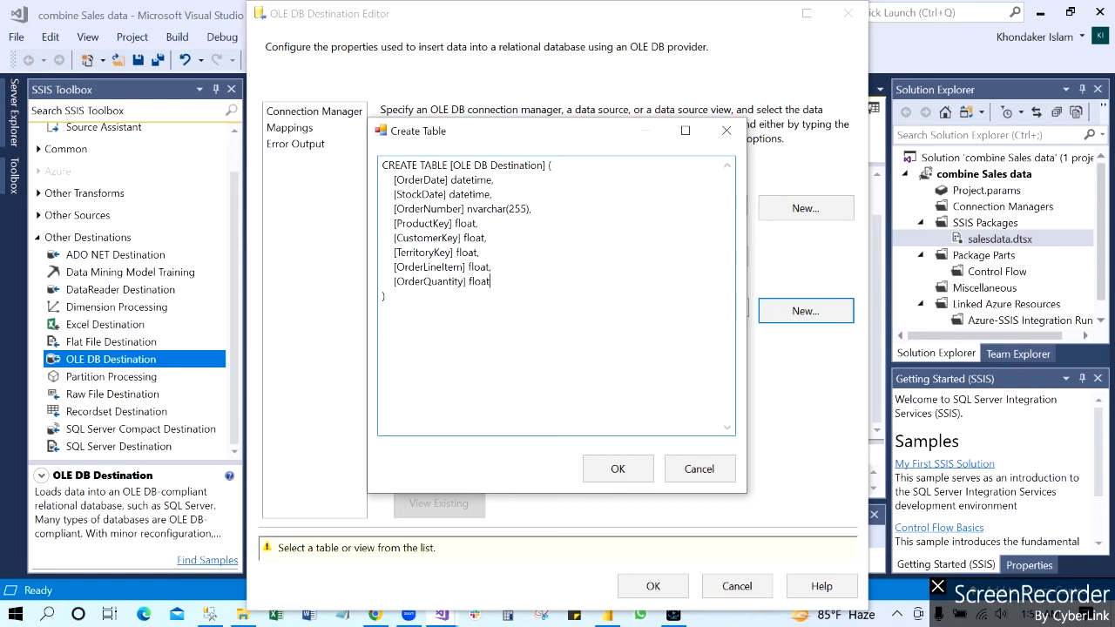
{"action": "left_click_drag", "start_coordinate": [543, 166], "coordinate": [452, 166]}
{"action": "type", "text": "salesData"}
{"action": "left_click", "coordinate": [615, 470]}
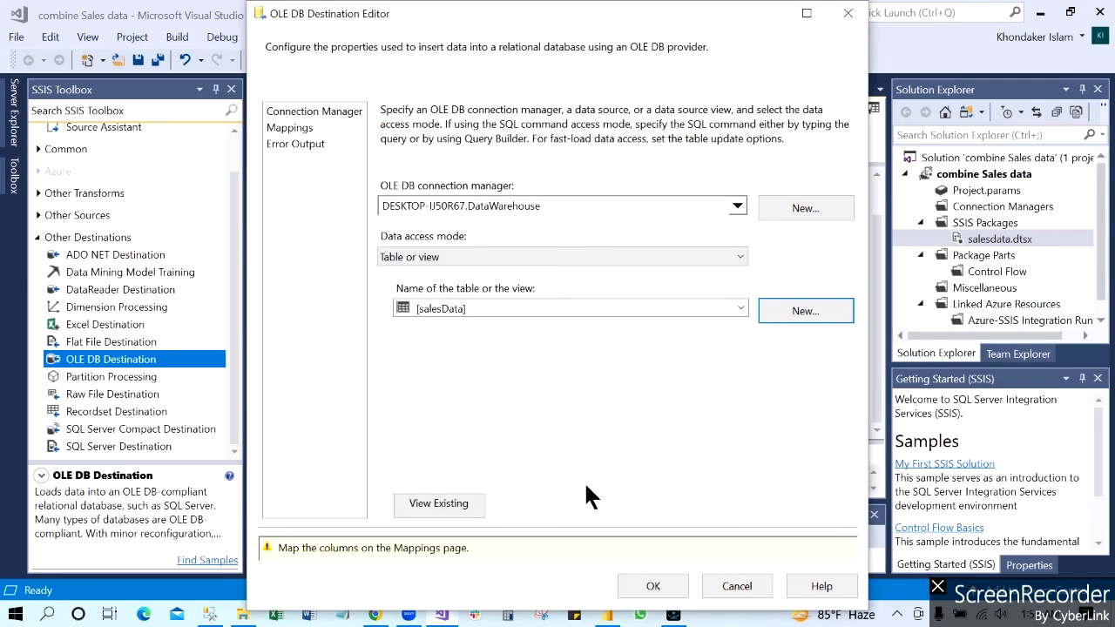
Step: Review the column mappings between the Union All input and the salesData table and accept the OLE DB Destination settings
{"action": "left_click", "coordinate": [295, 128]}
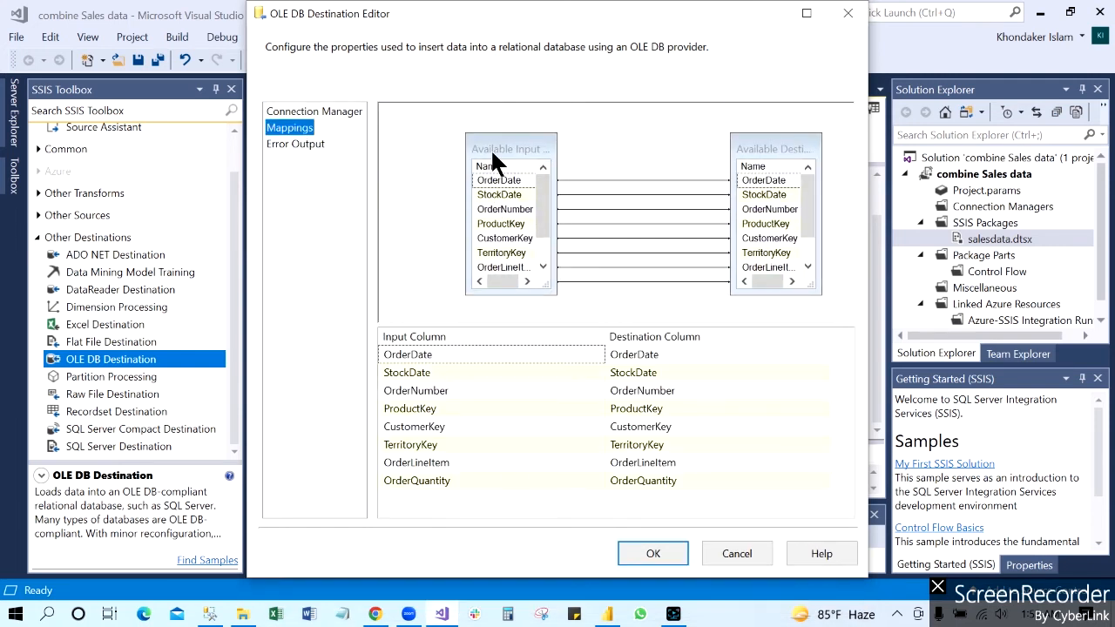
{"action": "mouse_move", "coordinate": [541, 205]}
{"action": "left_mouse_down"}
{"action": "mouse_move", "coordinate": [541, 243]}
{"action": "mouse_move", "coordinate": [543, 192]}
{"action": "left_mouse_up"}
{"action": "mouse_move", "coordinate": [806, 182]}
{"action": "left_mouse_down"}
{"action": "mouse_move", "coordinate": [810, 237]}
{"action": "mouse_move", "coordinate": [803, 179]}
{"action": "left_mouse_up"}
{"action": "left_click", "coordinate": [664, 562]}
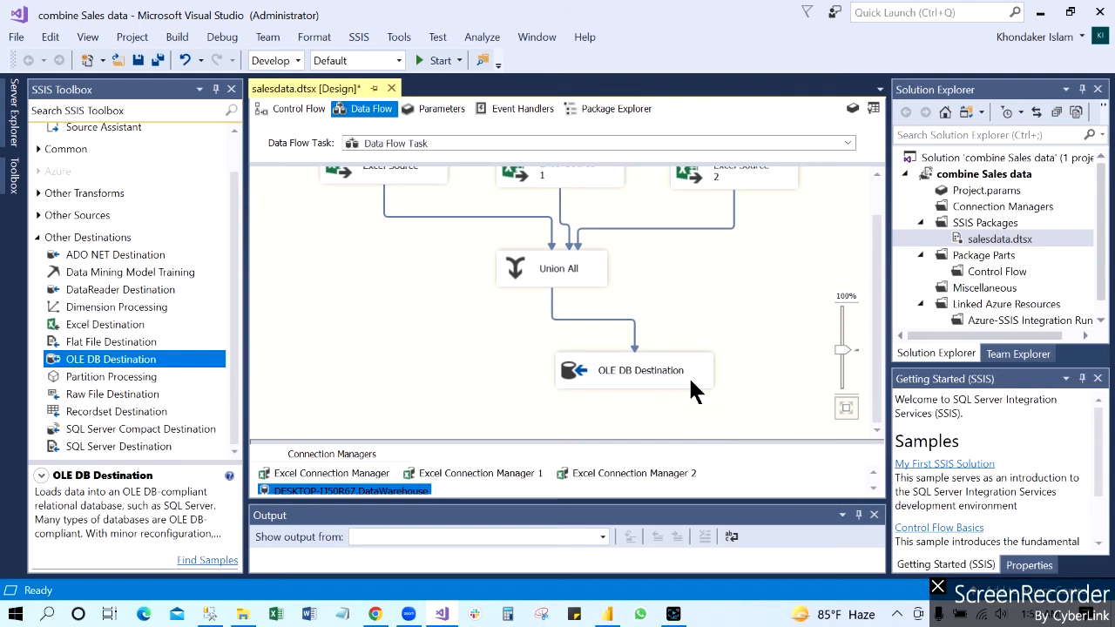
{"action": "mouse_move", "coordinate": [883, 349]}
{"action": "left_mouse_down"}
{"action": "mouse_move", "coordinate": [878, 305]}
{"action": "mouse_move", "coordinate": [881, 371]}
{"action": "left_mouse_up"}
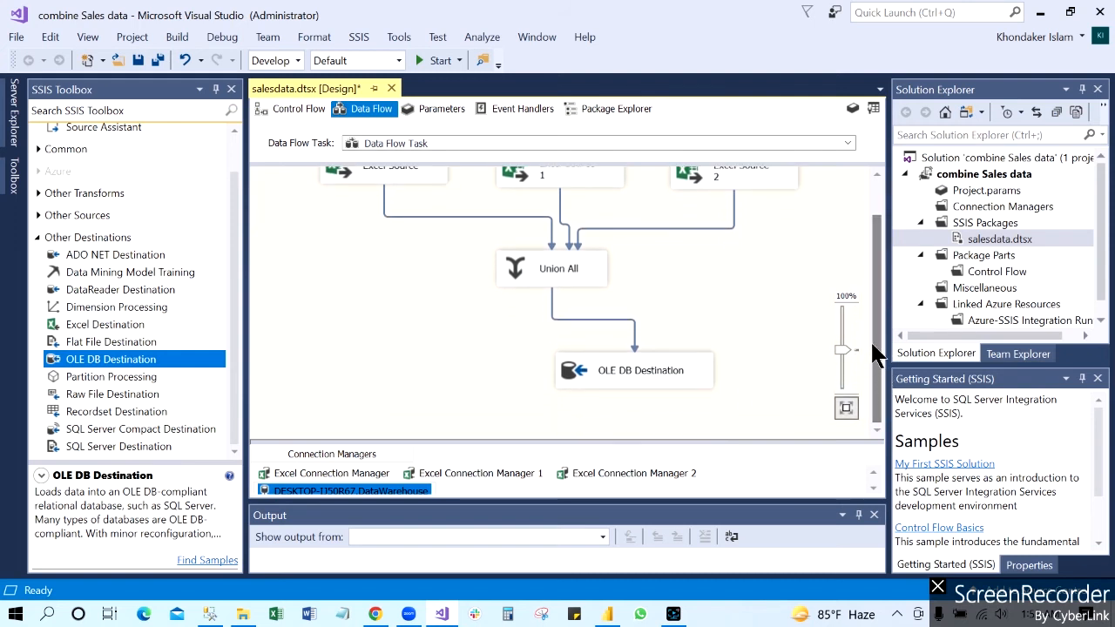
{"action": "left_click_drag", "start_coordinate": [880, 305], "coordinate": [881, 249]}
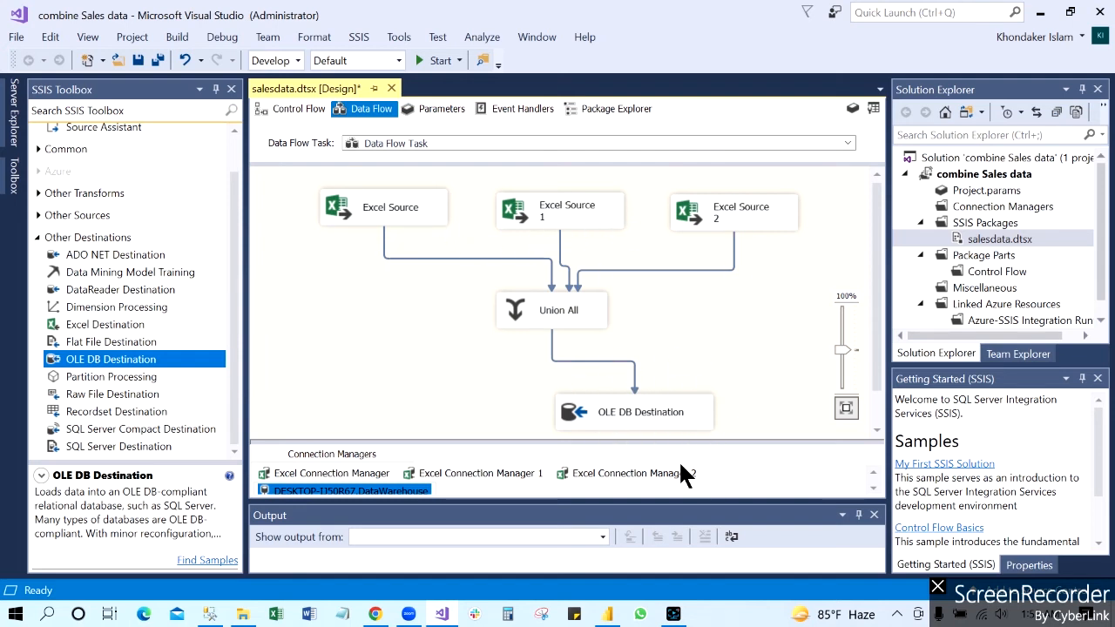
Step: Run the salesdata.dtsx package to load the combined sales data, and stop debugging once execution has completed
{"action": "left_click", "coordinate": [440, 63]}
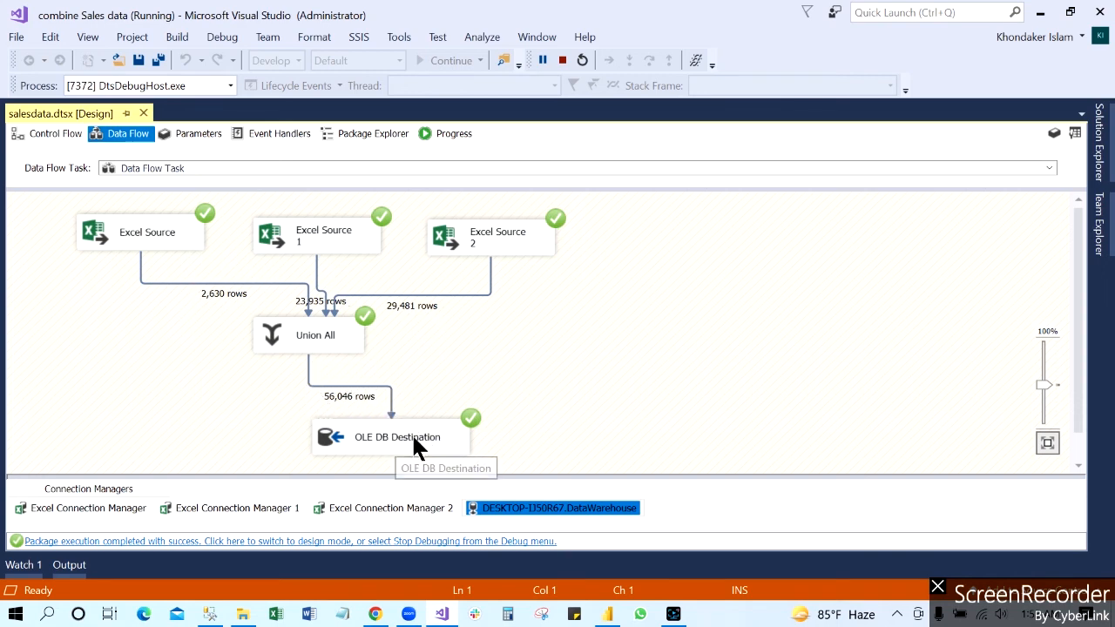
{"action": "left_click", "coordinate": [563, 59]}
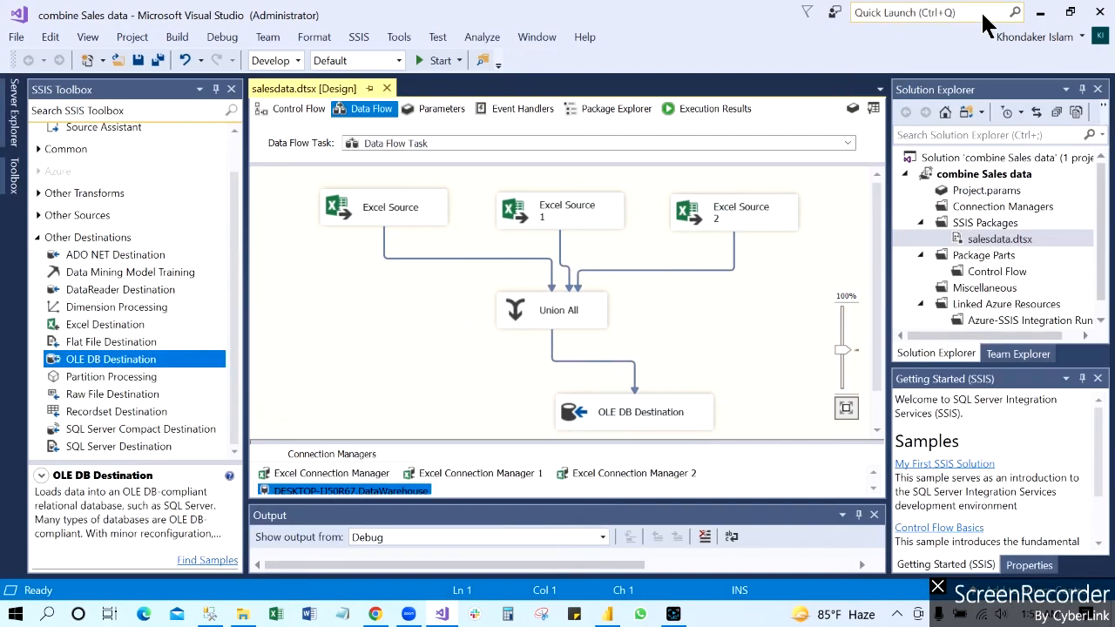
Step: Switch to SQL Server Management Studio, refresh the DataWarehouse database and expand its tables
{"action": "left_click", "coordinate": [1040, 13]}
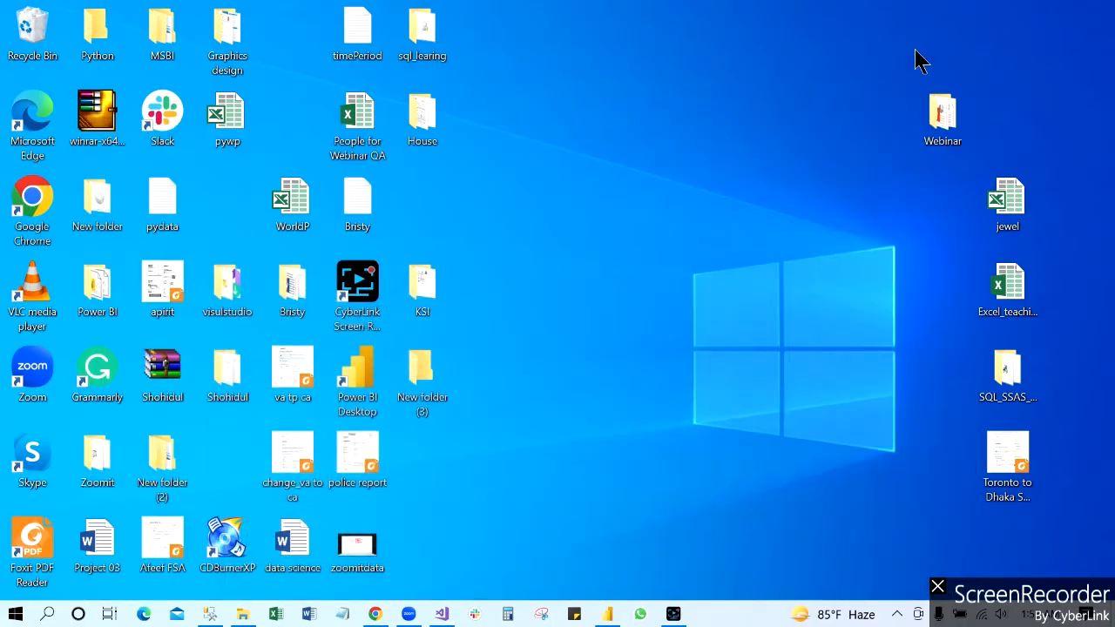
{"action": "left_click", "coordinate": [210, 614]}
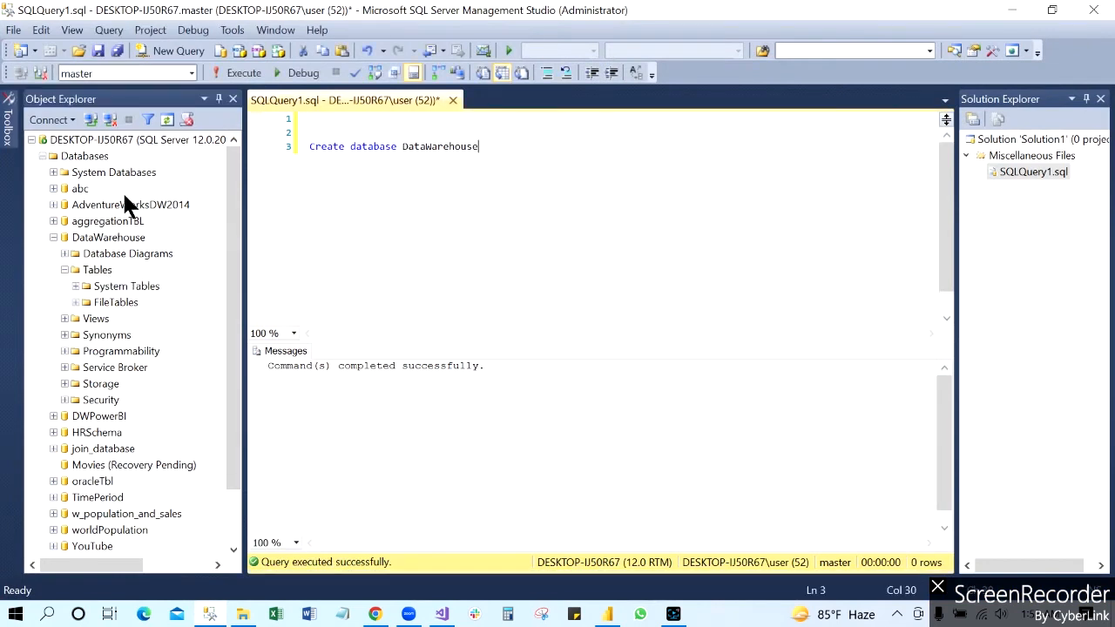
{"action": "right_click", "coordinate": [119, 233]}
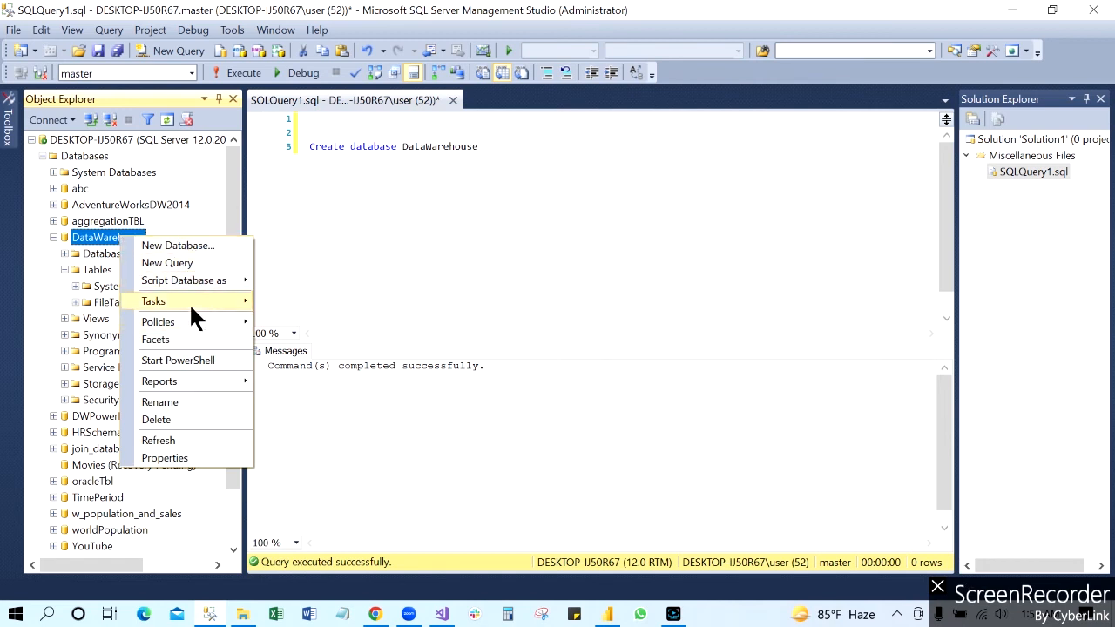
{"action": "left_click", "coordinate": [168, 442]}
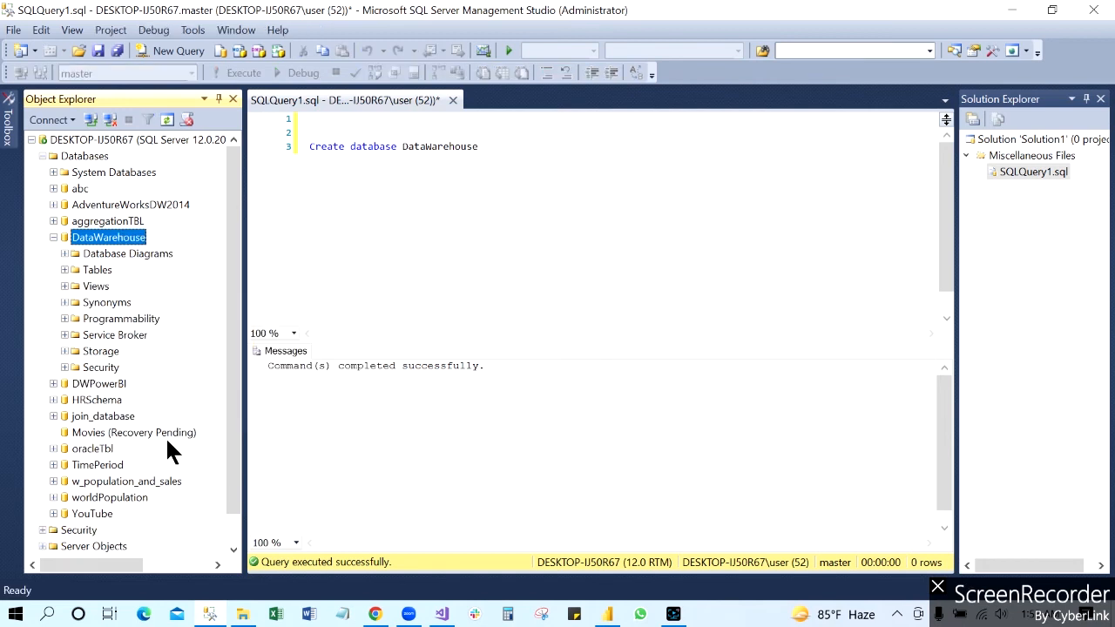
{"action": "left_click", "coordinate": [65, 270]}
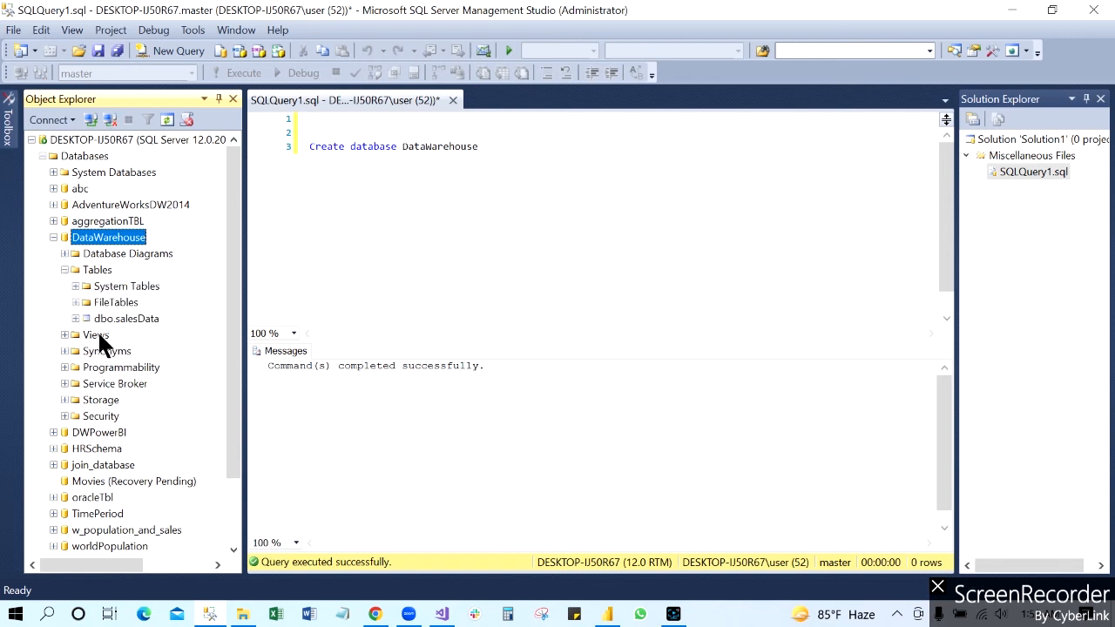
Step: Query the top 1000 rows of the dbo.salesData table to check the loaded data
{"action": "left_click", "coordinate": [128, 317]}
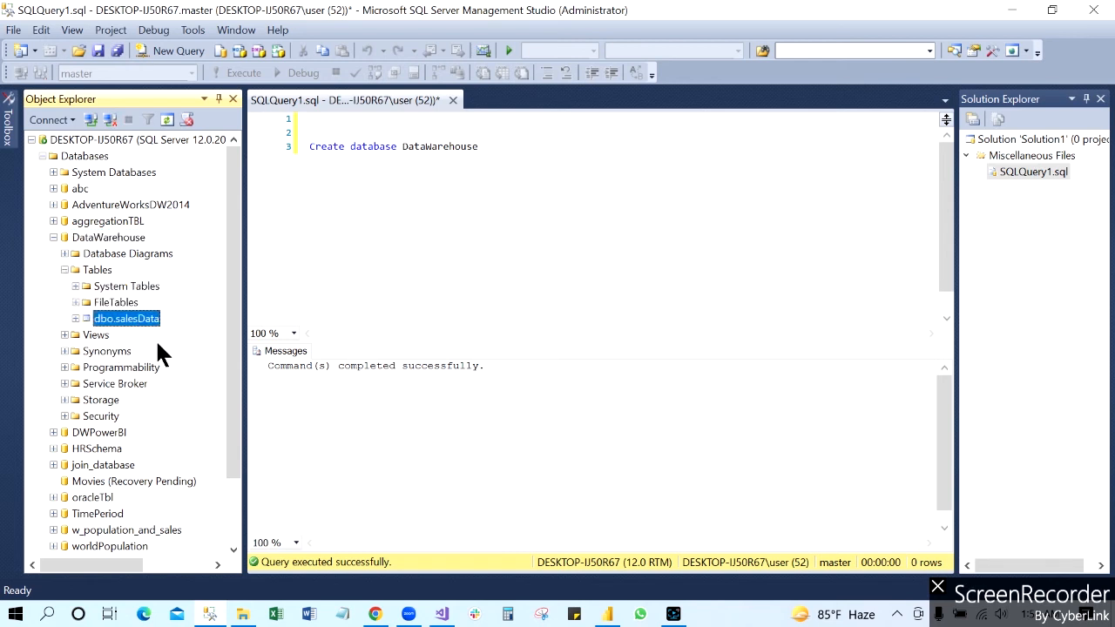
{"action": "right_click", "coordinate": [138, 316]}
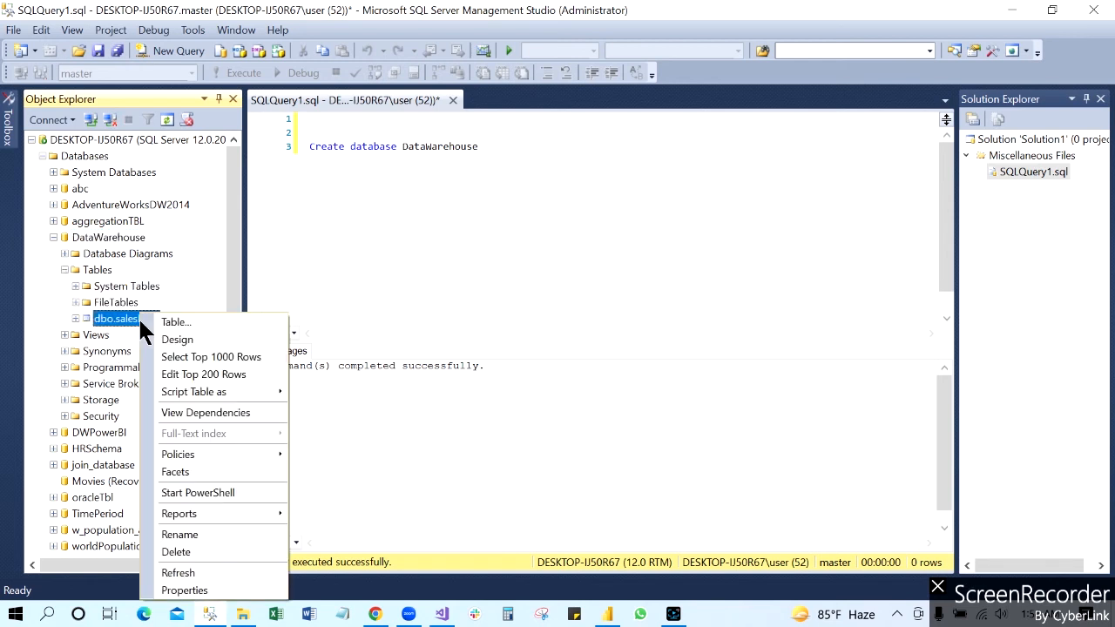
{"action": "left_click", "coordinate": [237, 354]}
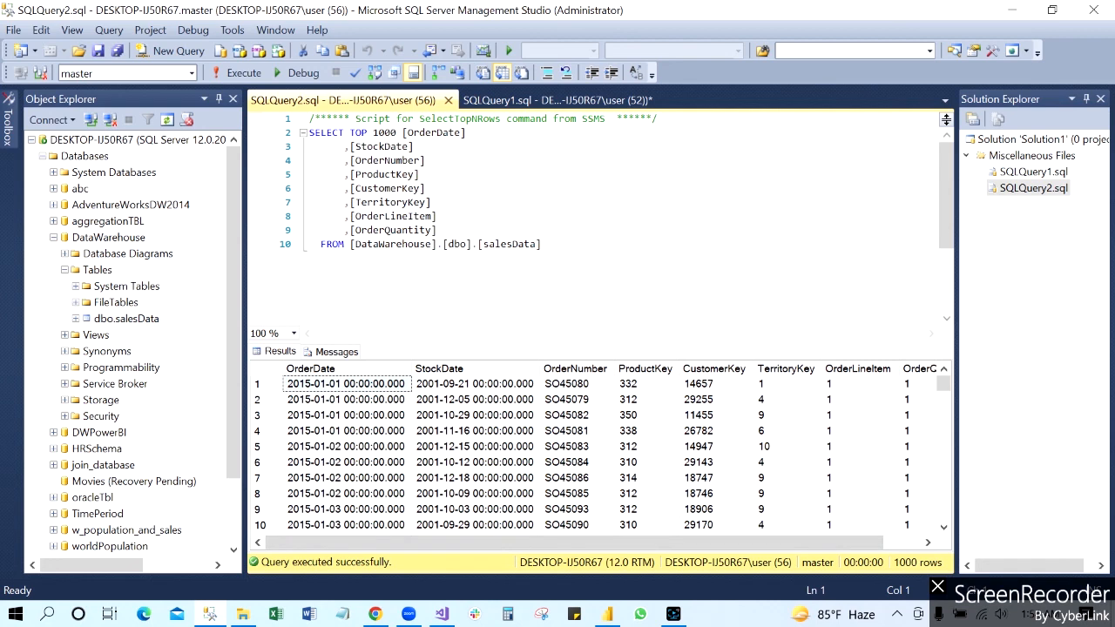
Step: Replace the TOP 1000 column list with count(*) and execute the query to count all rows in salesData
{"action": "left_click_drag", "start_coordinate": [349, 133], "coordinate": [438, 230]}
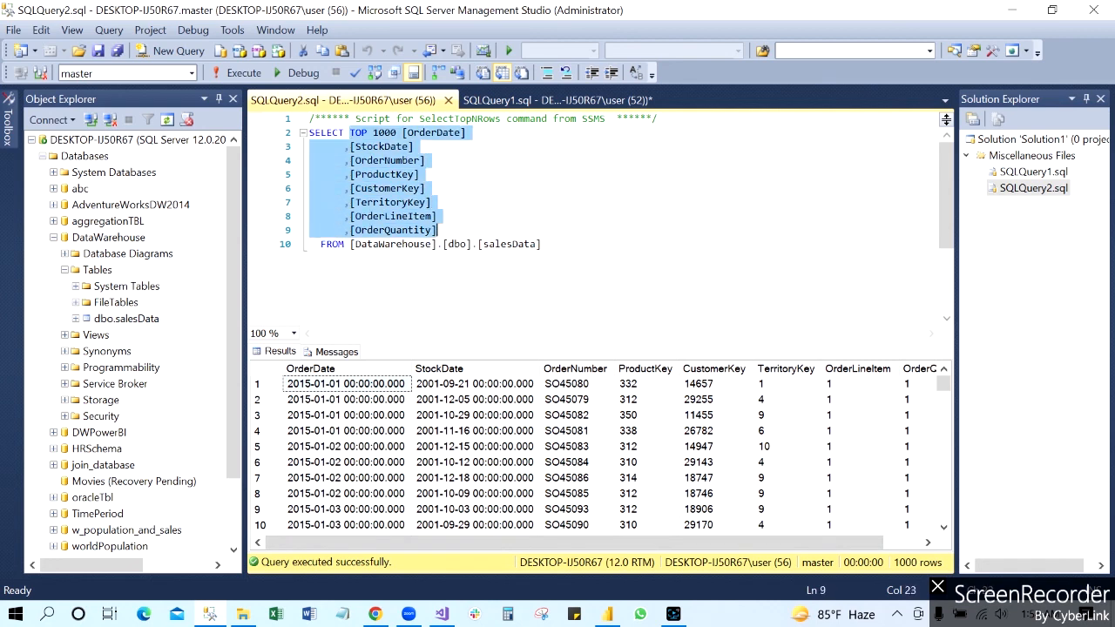
{"action": "type", "text": "count"}
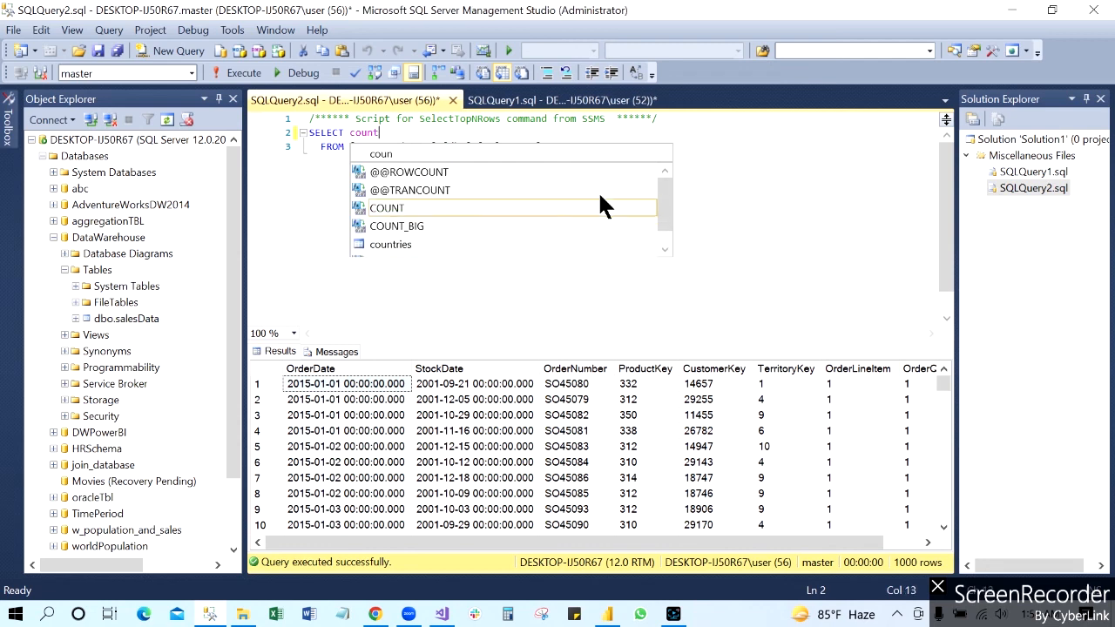
{"action": "type", "text": "(*)"}
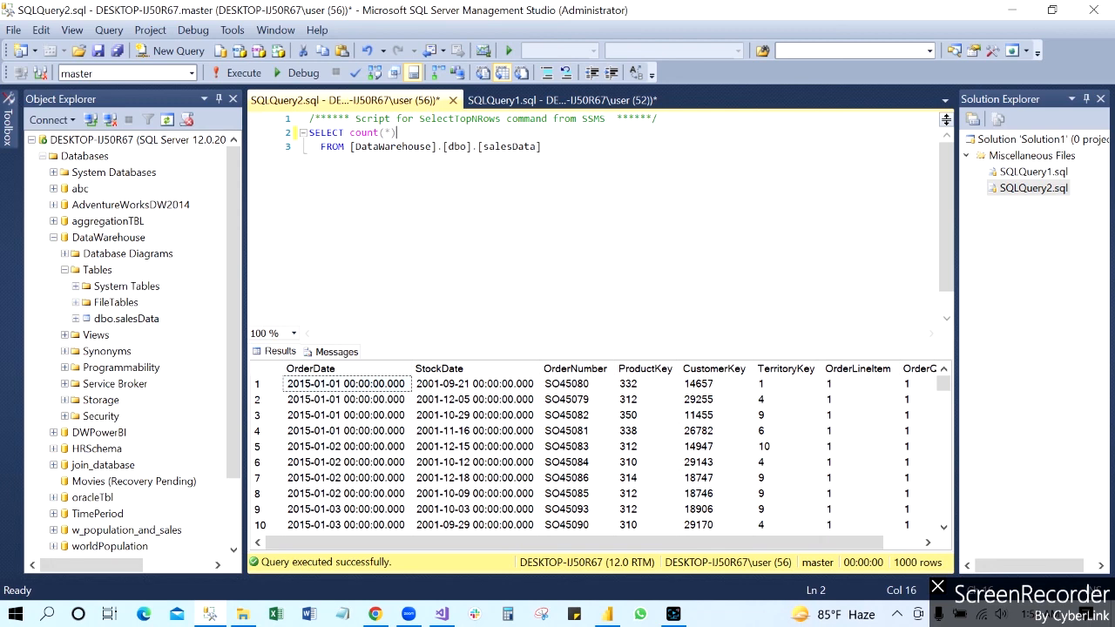
{"action": "left_click_drag", "start_coordinate": [543, 147], "coordinate": [309, 133]}
{"action": "left_click", "coordinate": [236, 73]}
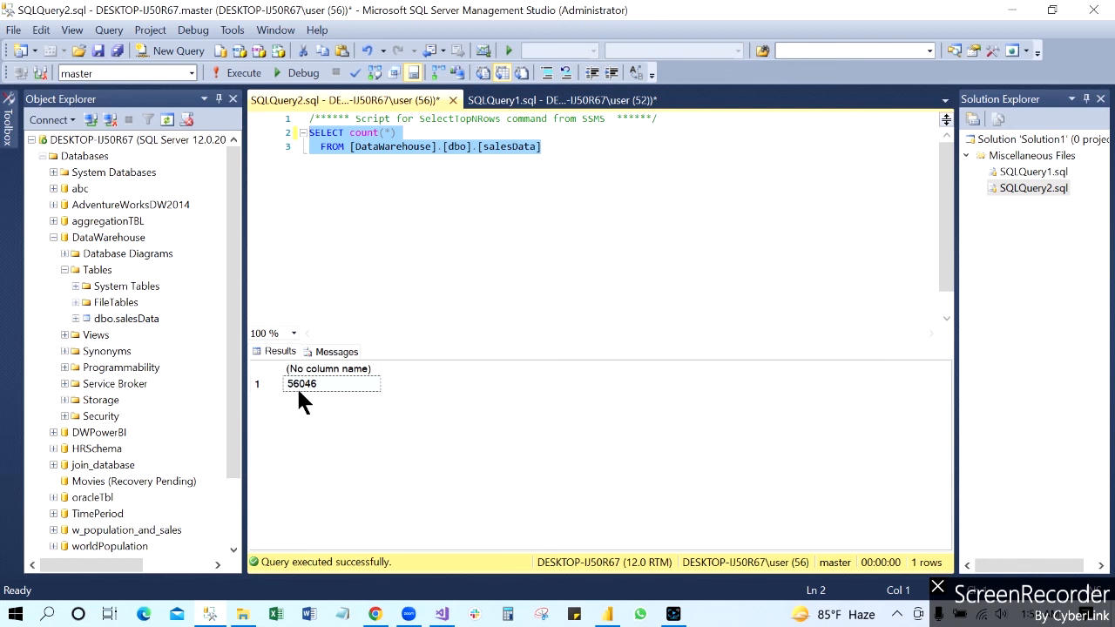
{"action": "left_click", "coordinate": [141, 318]}
{"action": "key", "text": "F2"}
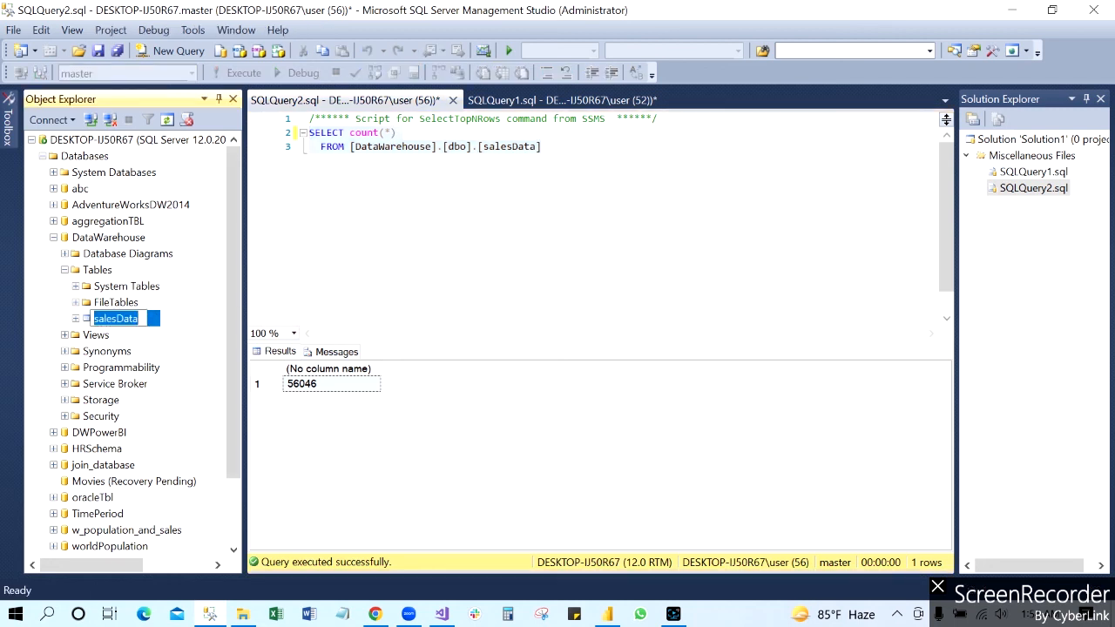
{"action": "left_click", "coordinate": [467, 147]}
{"action": "left_click", "coordinate": [542, 147]}
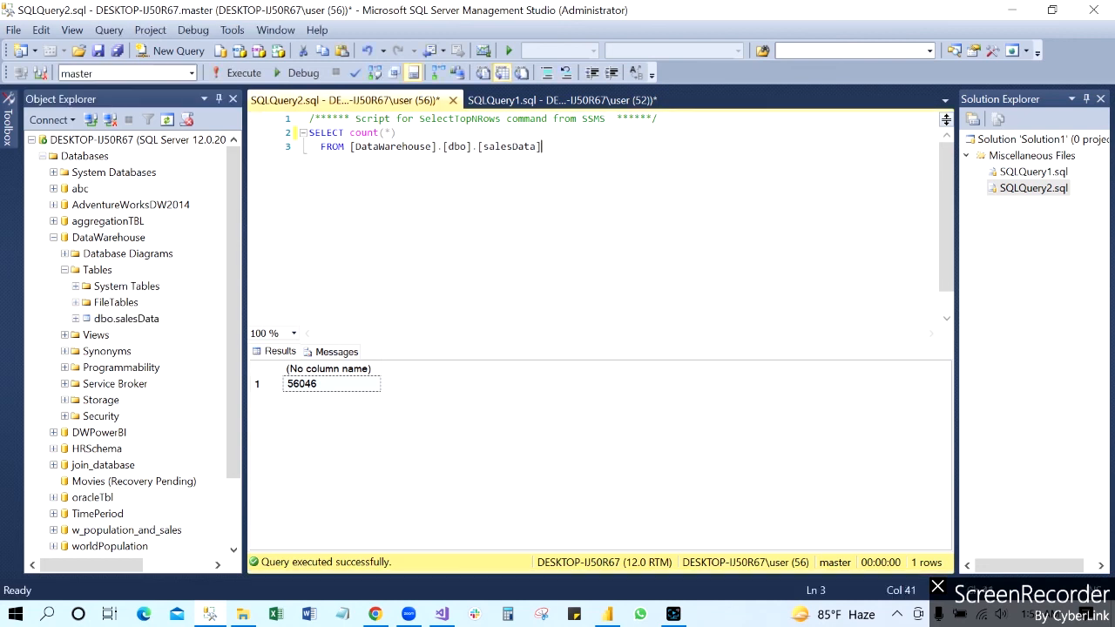